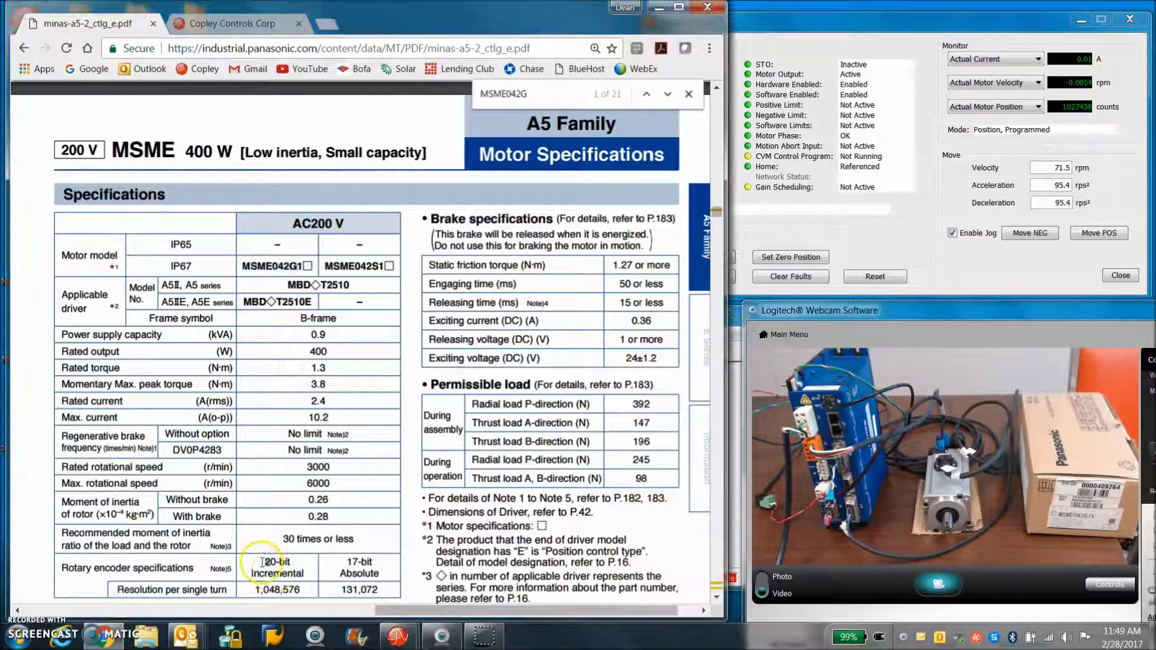
Step: Highlight the motor's 20-bit incremental encoder, 400 W output, AC200 V supply and 1.3 torque specs
{"action": "left_click_drag", "start_coordinate": [263, 558], "coordinate": [256, 591]}
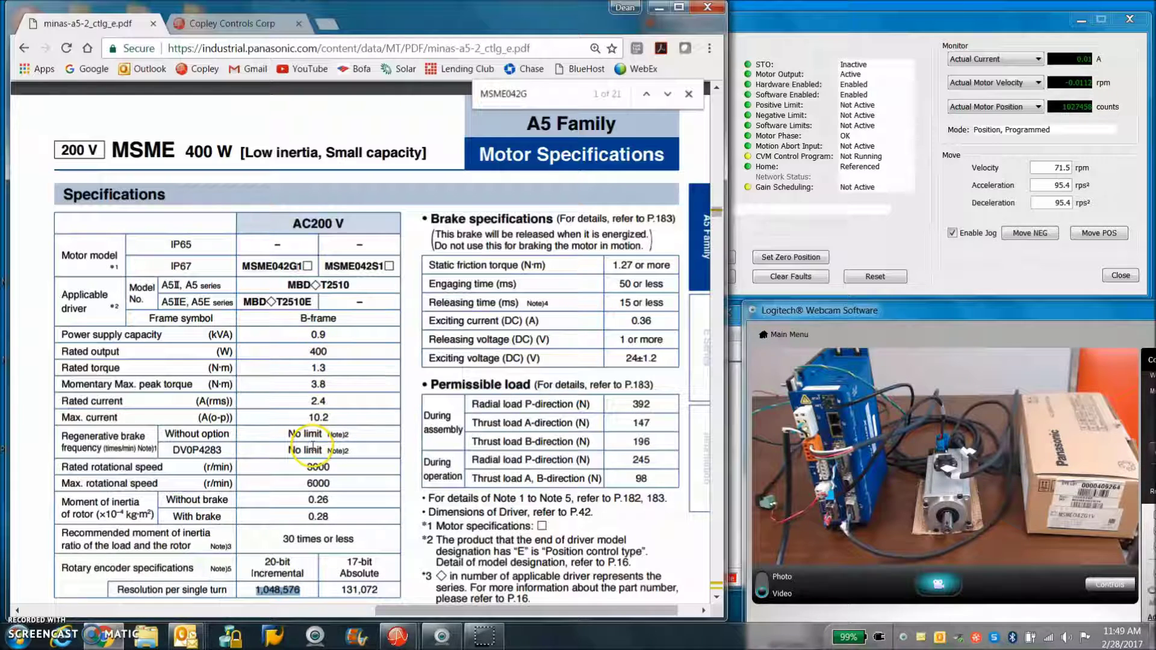
{"action": "double_click", "coordinate": [312, 351]}
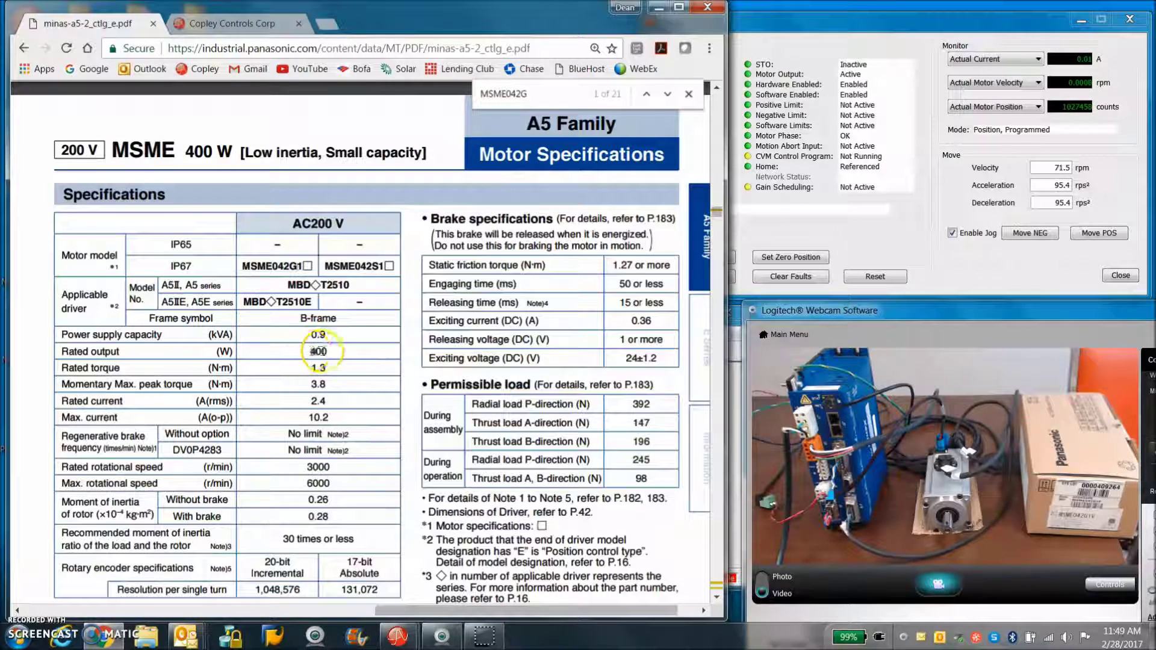
{"action": "double_click", "coordinate": [308, 226]}
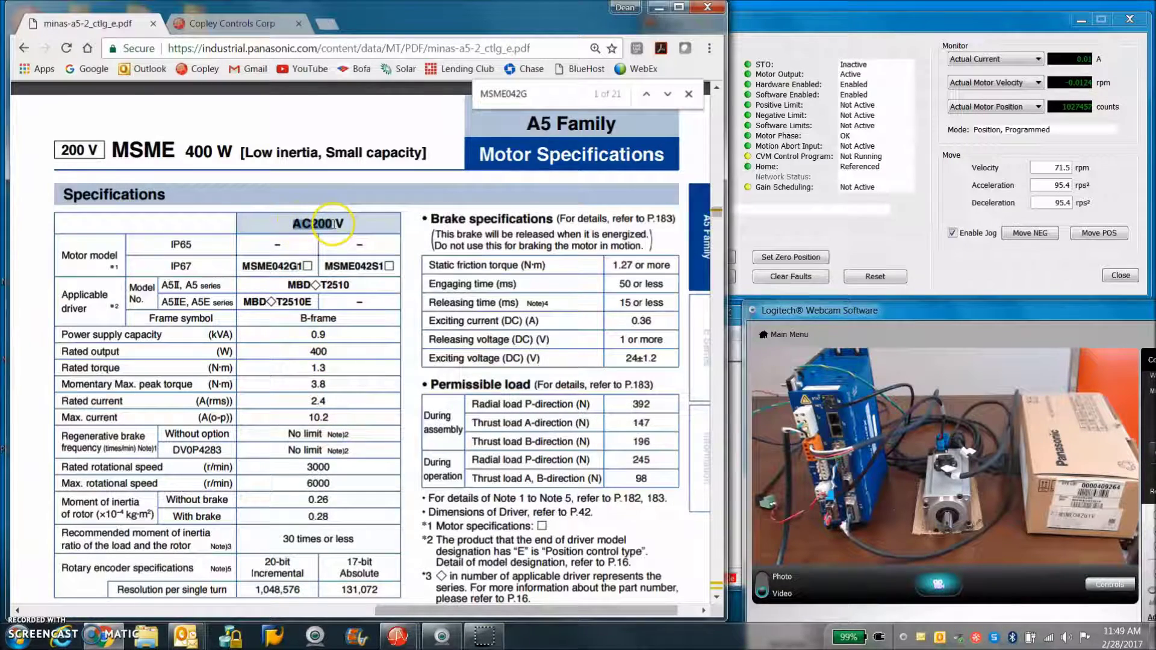
{"action": "double_click", "coordinate": [310, 351]}
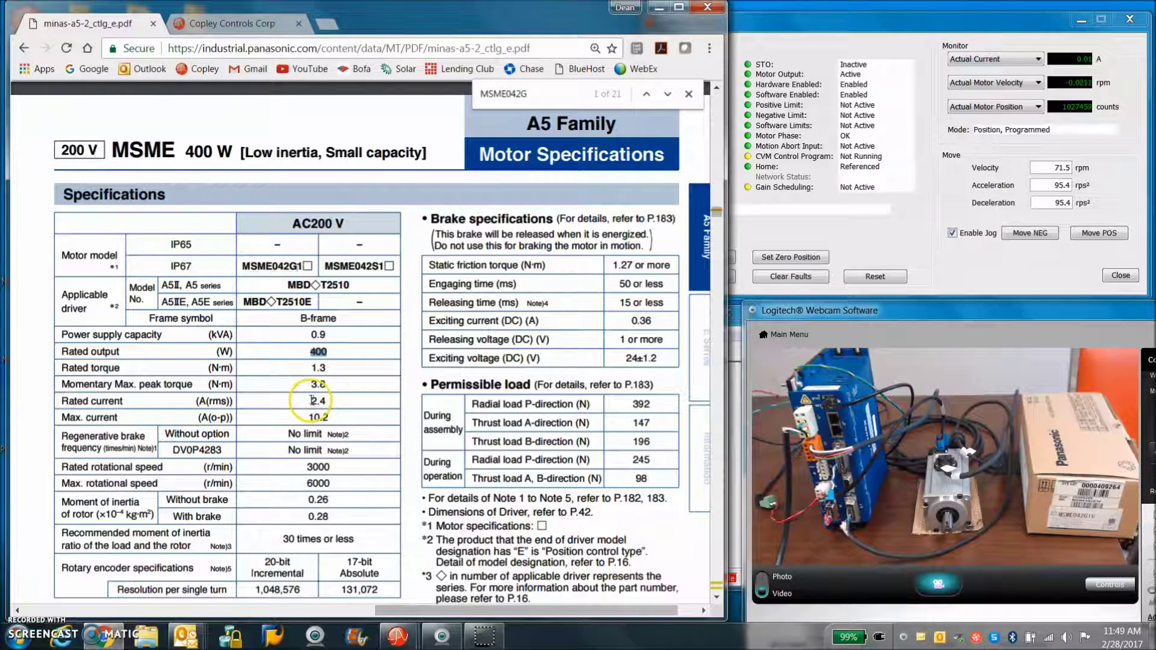
{"action": "double_click", "coordinate": [317, 368]}
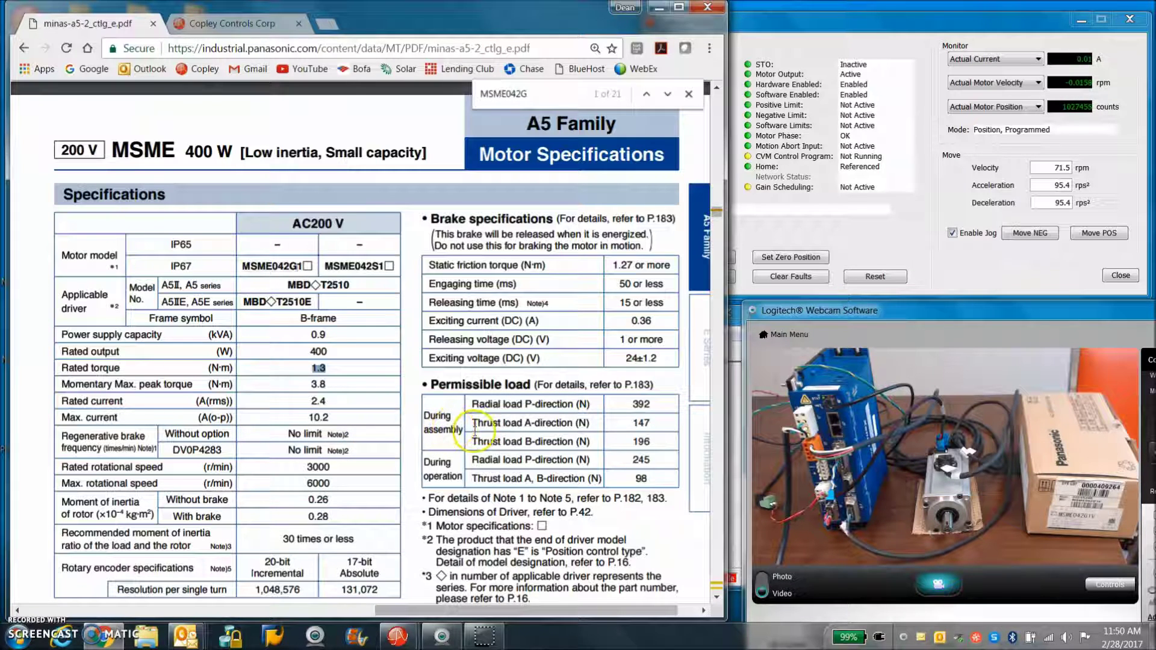
Step: Go to the Copley encoder guide's Incremental A section (p. 29) and scroll to its wiring diagram
{"action": "left_click", "coordinate": [233, 27]}
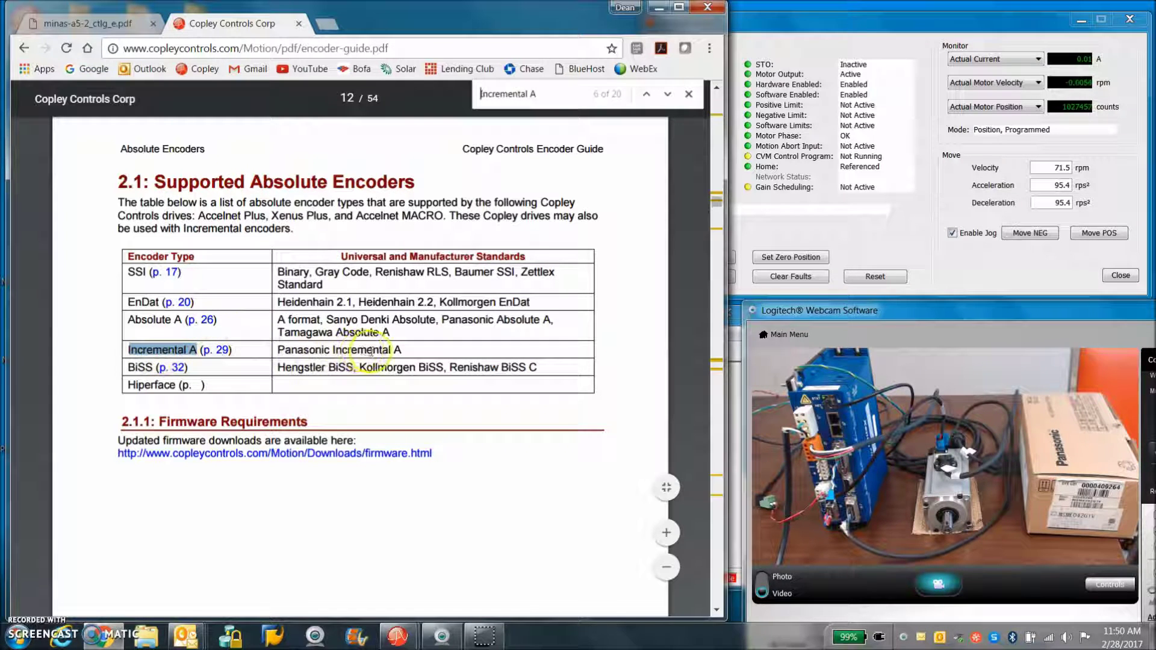
{"action": "left_click", "coordinate": [222, 350]}
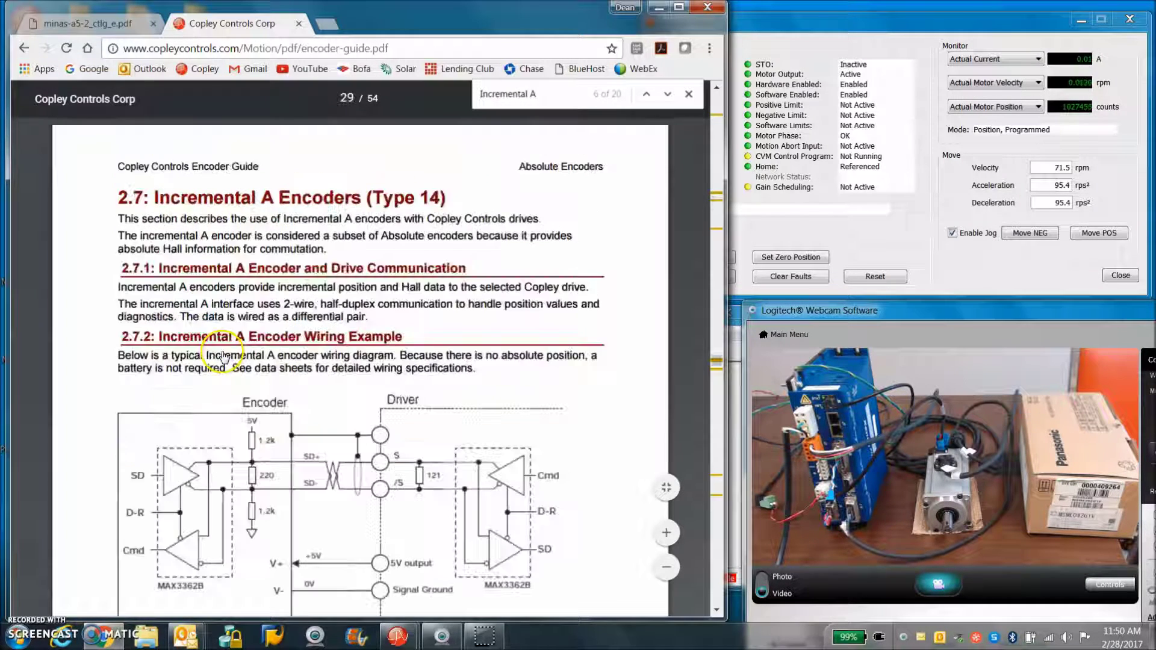
{"action": "scroll", "coordinate": [351, 411], "scroll_direction": "down", "scroll_amount": 1}
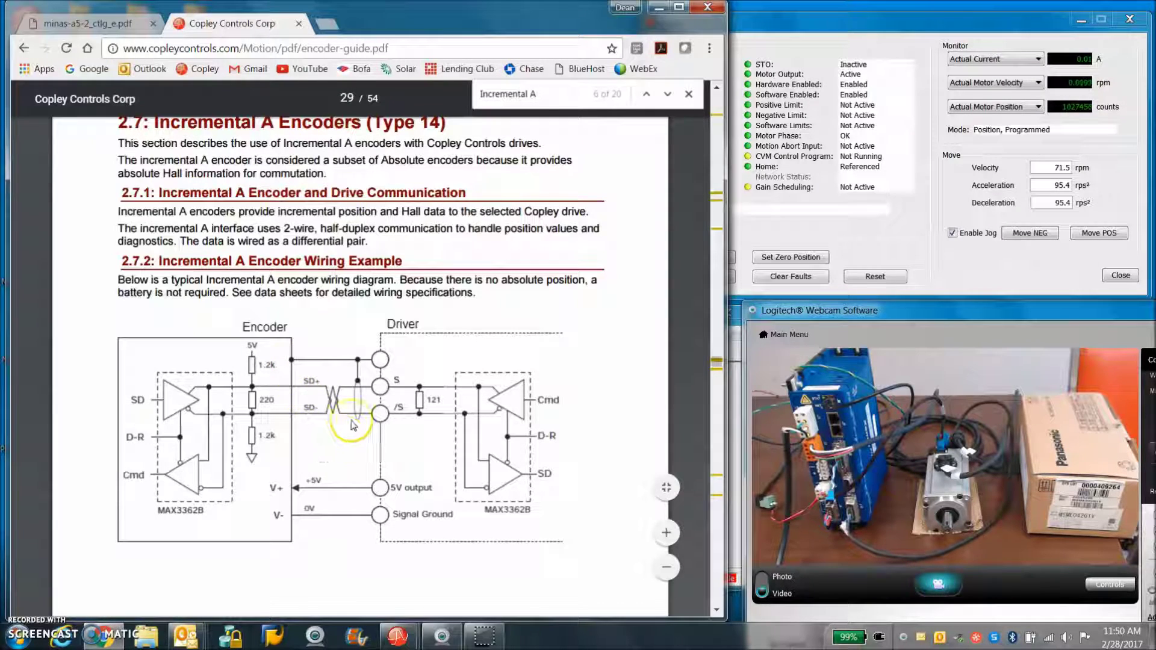
Step: Bring CME 2 forward and start Basic Setup, keeping Panasonic Inc. A Format motor feedback
{"action": "left_click", "coordinate": [660, 9]}
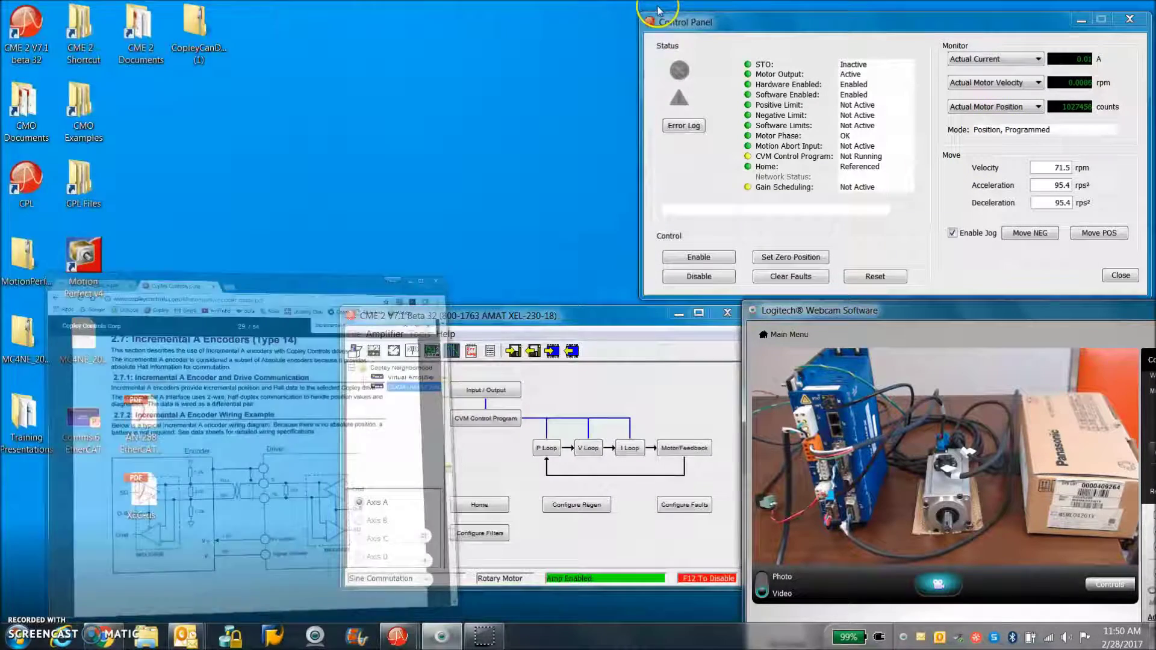
{"action": "left_click", "coordinate": [605, 319]}
{"action": "left_click_drag", "start_coordinate": [605, 321], "coordinate": [584, 317]}
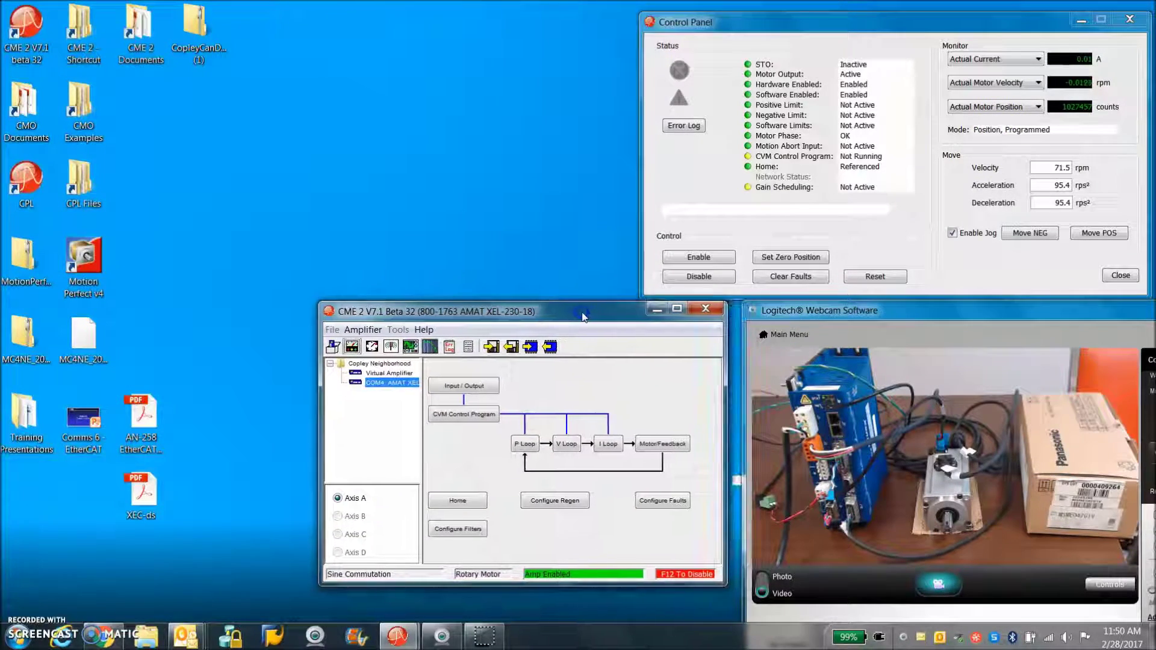
{"action": "left_click", "coordinate": [333, 346]}
{"action": "left_click", "coordinate": [416, 547]}
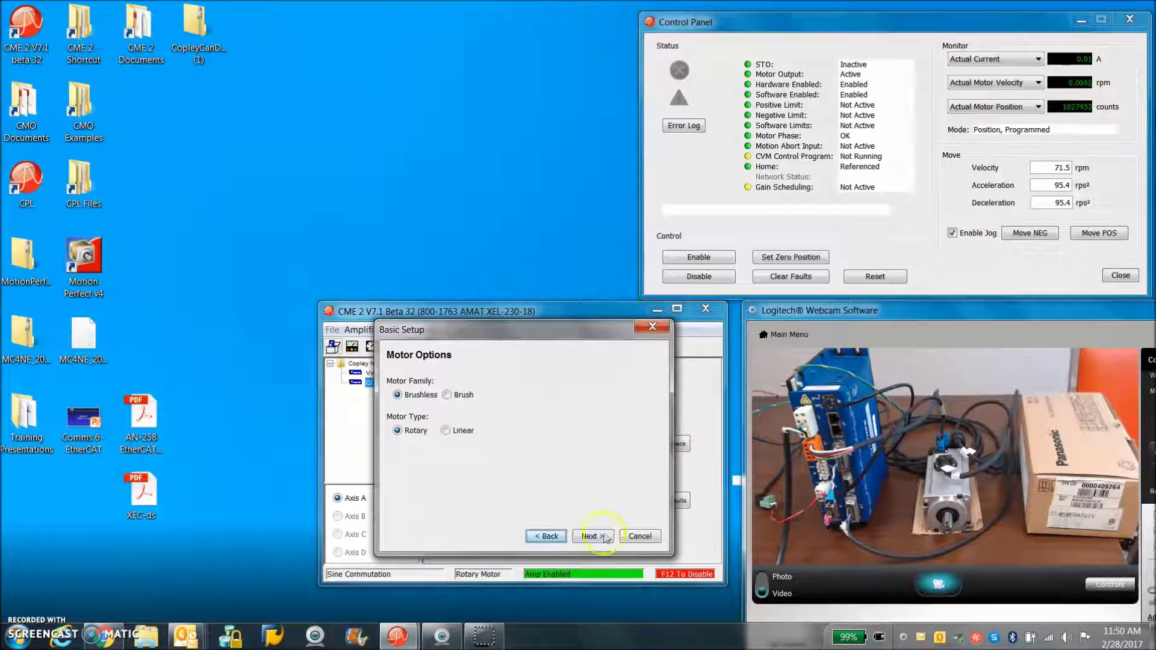
{"action": "left_click", "coordinate": [593, 536]}
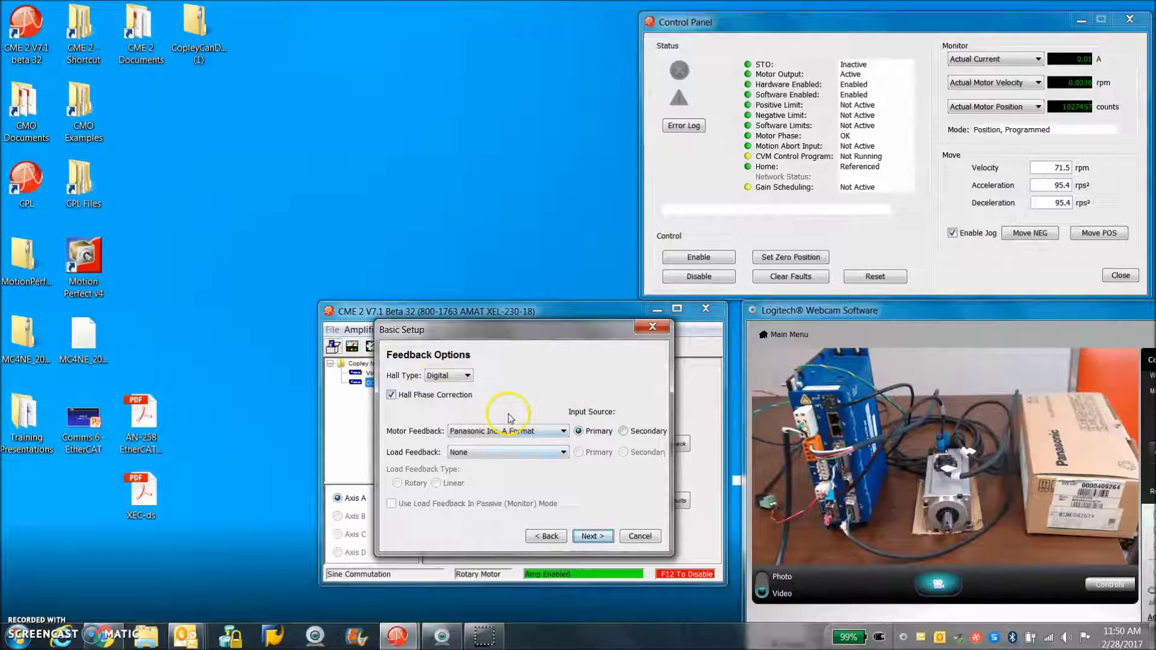
{"action": "left_click", "coordinate": [496, 437]}
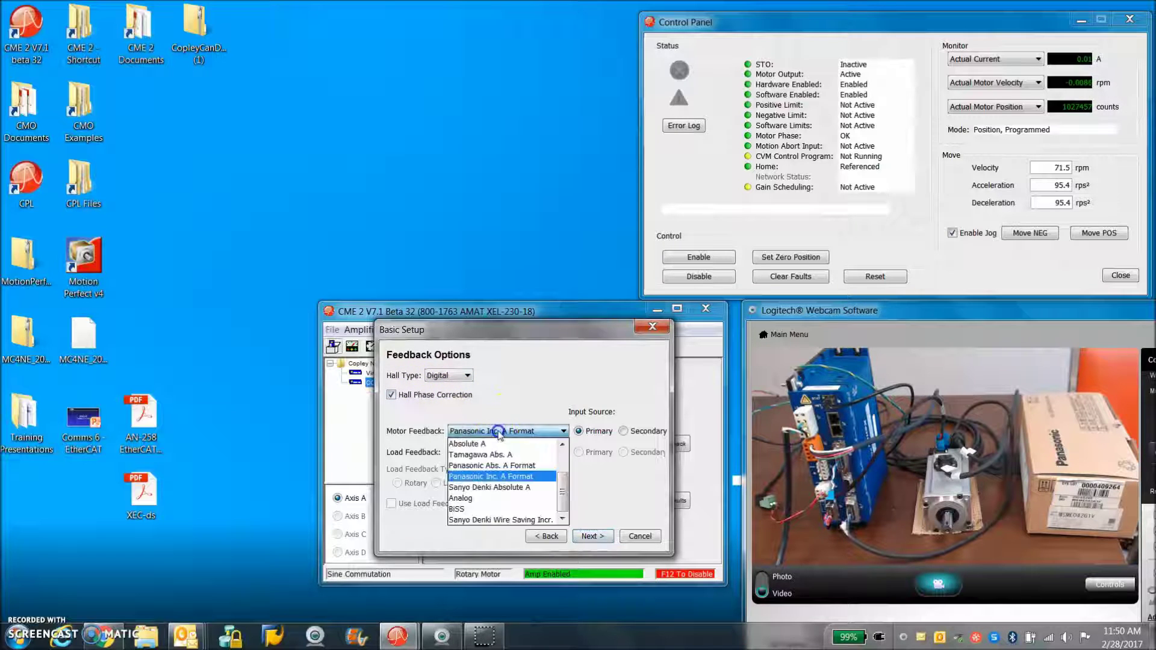
{"action": "left_click", "coordinate": [495, 477]}
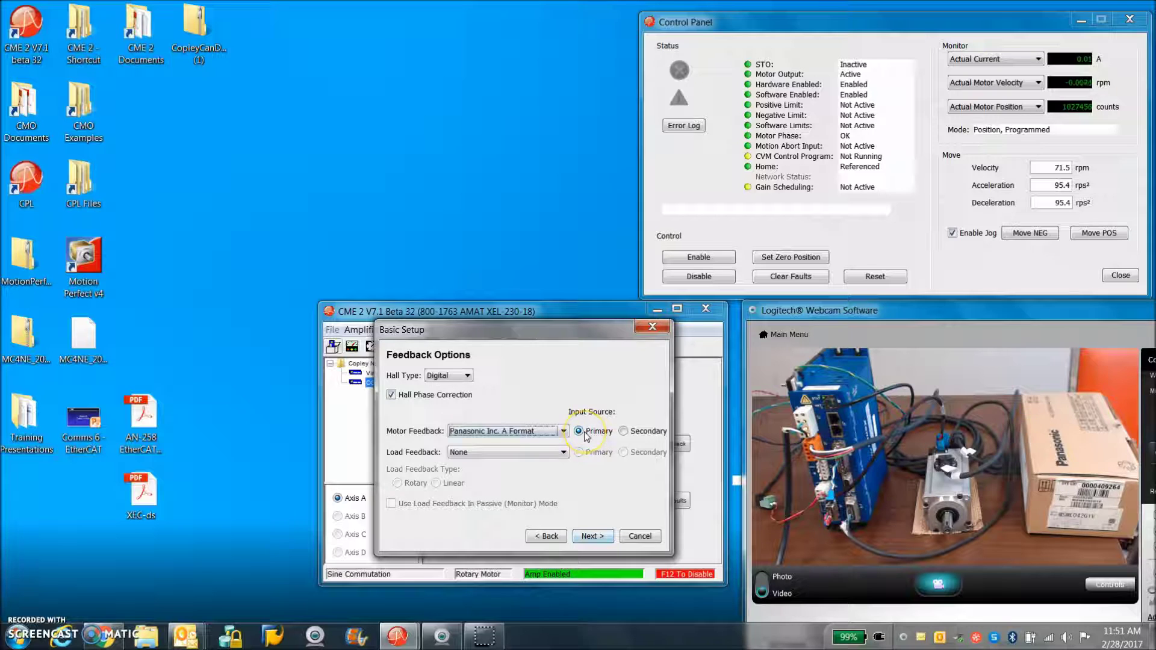
Step: Set the Multi-mode Port to Emulated Motor Feedback, finish setup, and accept software-disabling the amplifier
{"action": "left_click", "coordinate": [588, 537]}
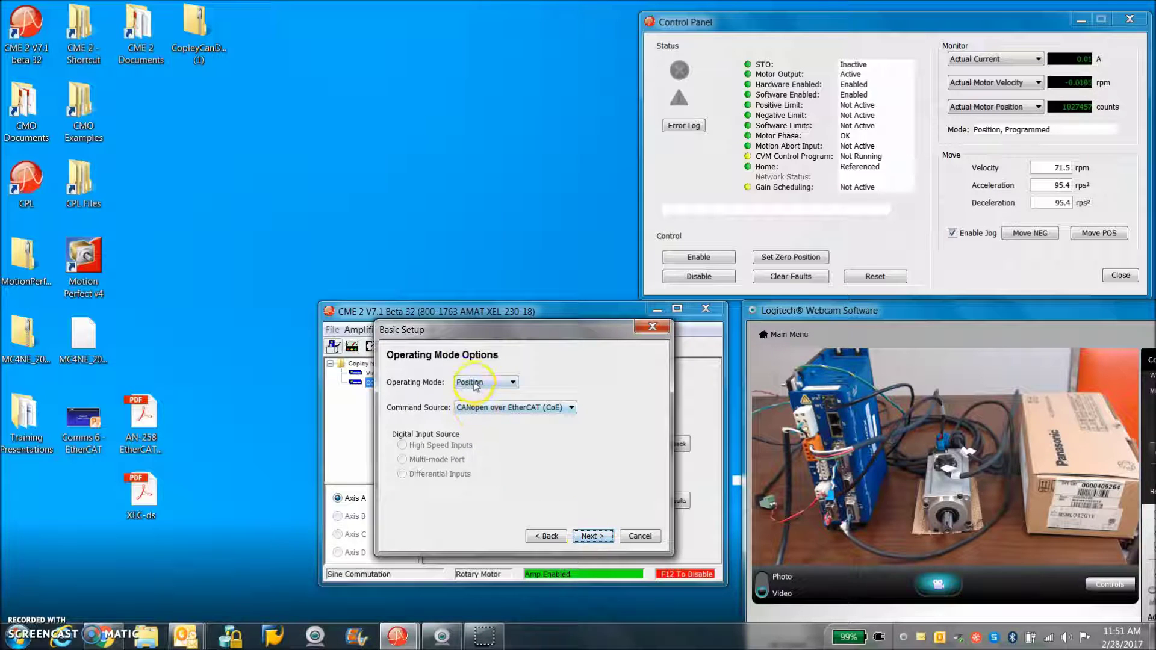
{"action": "left_click", "coordinate": [592, 536]}
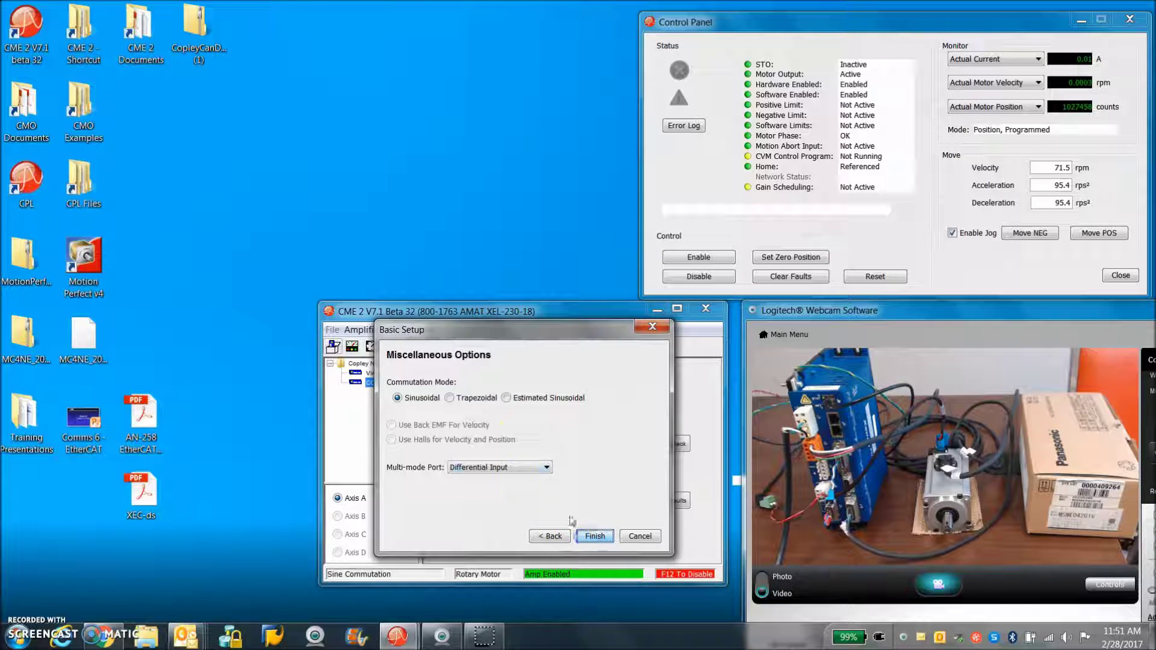
{"action": "left_click", "coordinate": [494, 470]}
{"action": "left_click", "coordinate": [484, 490]}
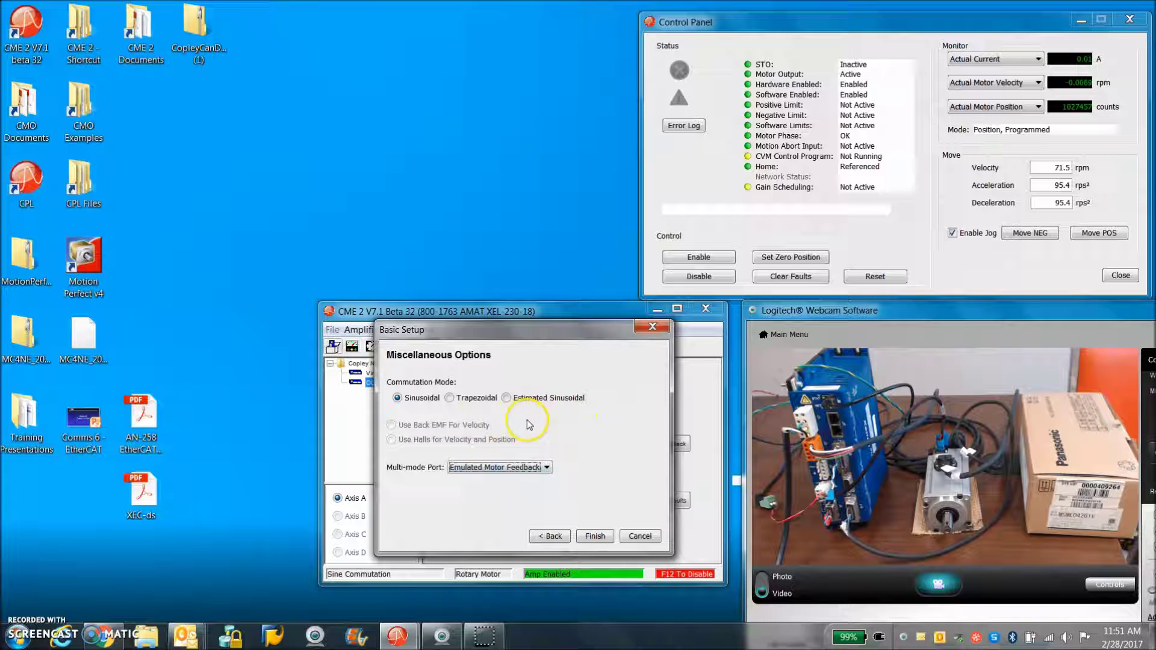
{"action": "left_click", "coordinate": [594, 536]}
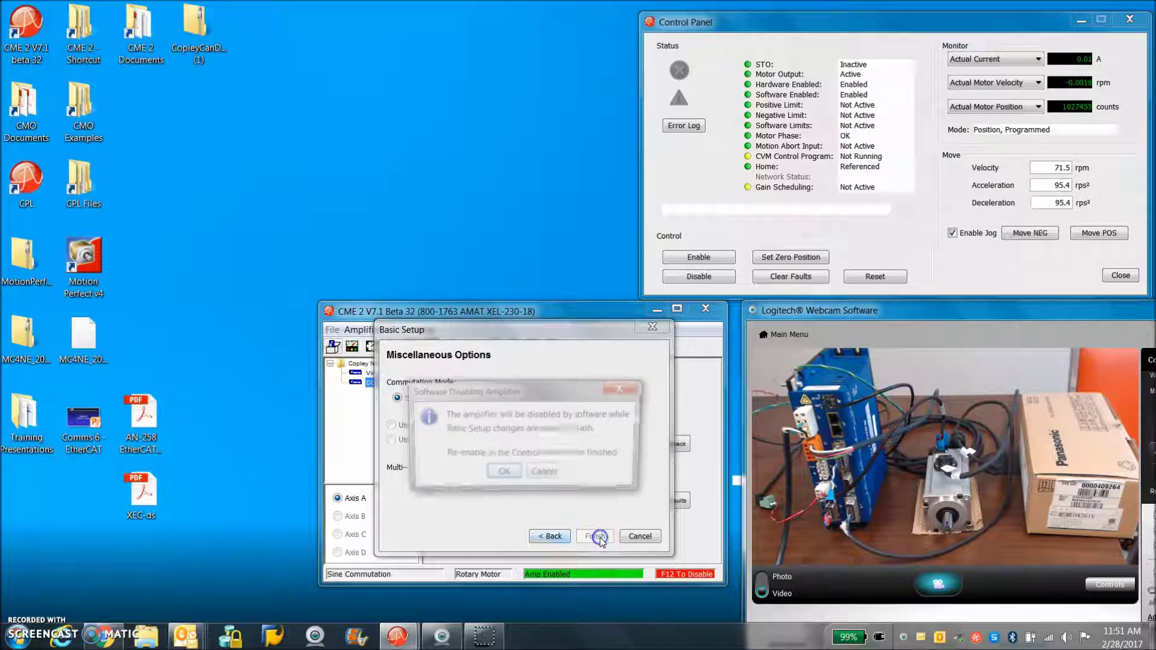
{"action": "left_click", "coordinate": [481, 475]}
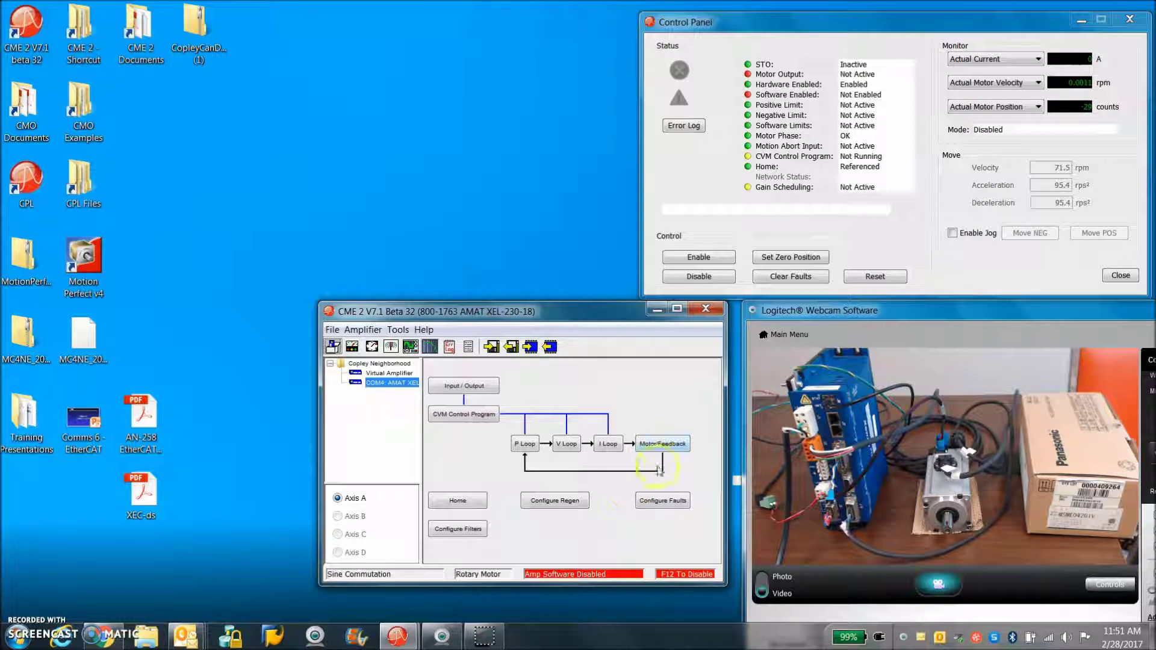
Step: In Motor/Feedback, view the back EMF constant in V/rad/s, then return it to V/krpm
{"action": "left_click", "coordinate": [675, 446]}
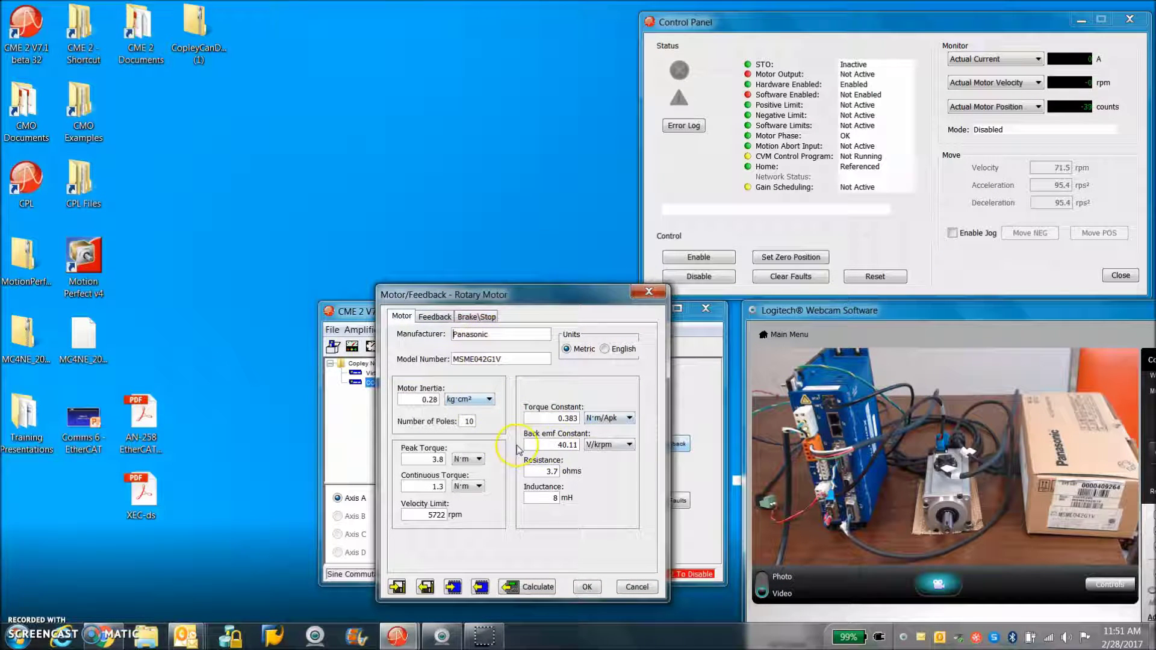
{"action": "left_click", "coordinate": [596, 446]}
{"action": "left_click", "coordinate": [599, 419]}
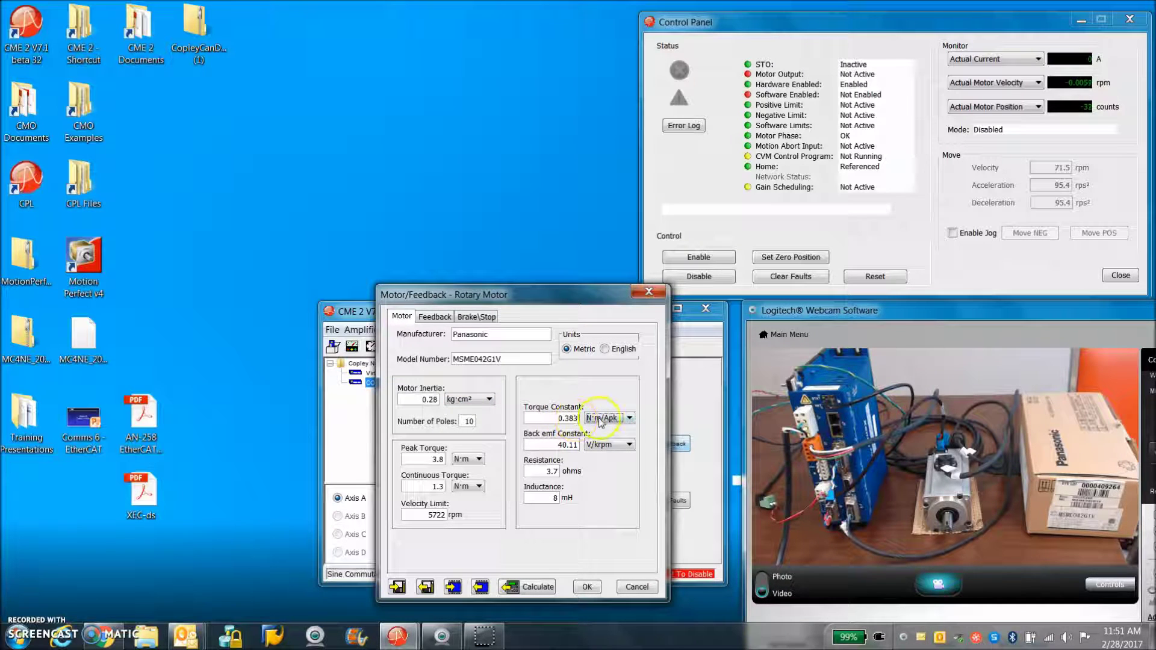
{"action": "left_click", "coordinate": [609, 429]}
{"action": "left_click", "coordinate": [602, 444]}
{"action": "left_click", "coordinate": [596, 465]}
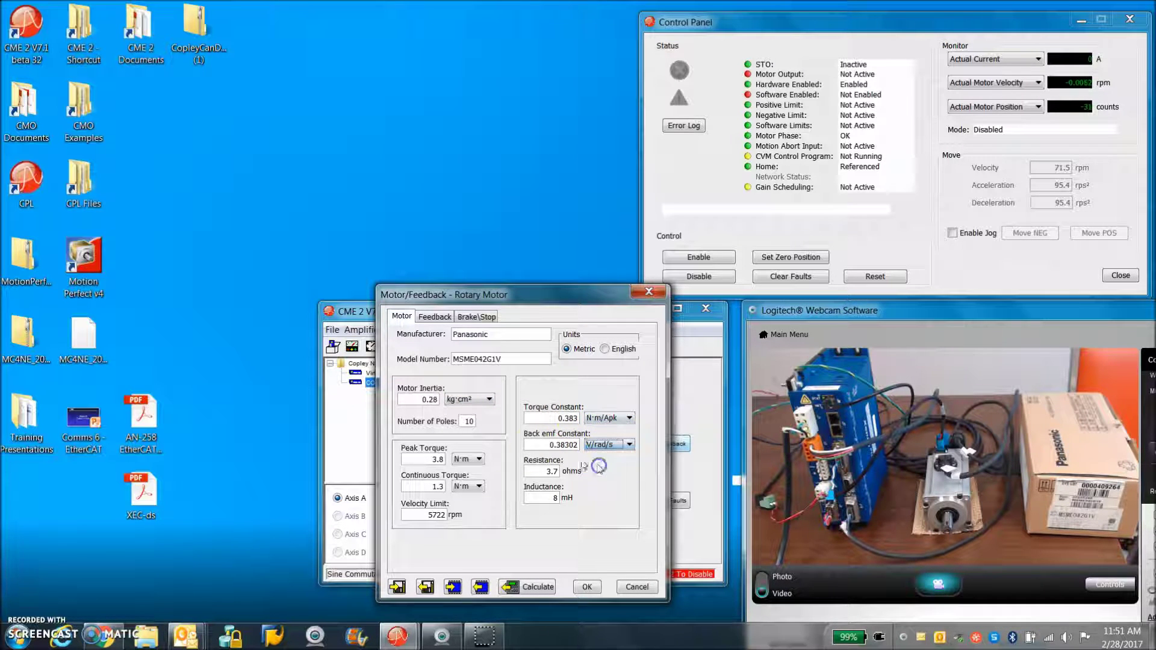
{"action": "left_click", "coordinate": [609, 449]}
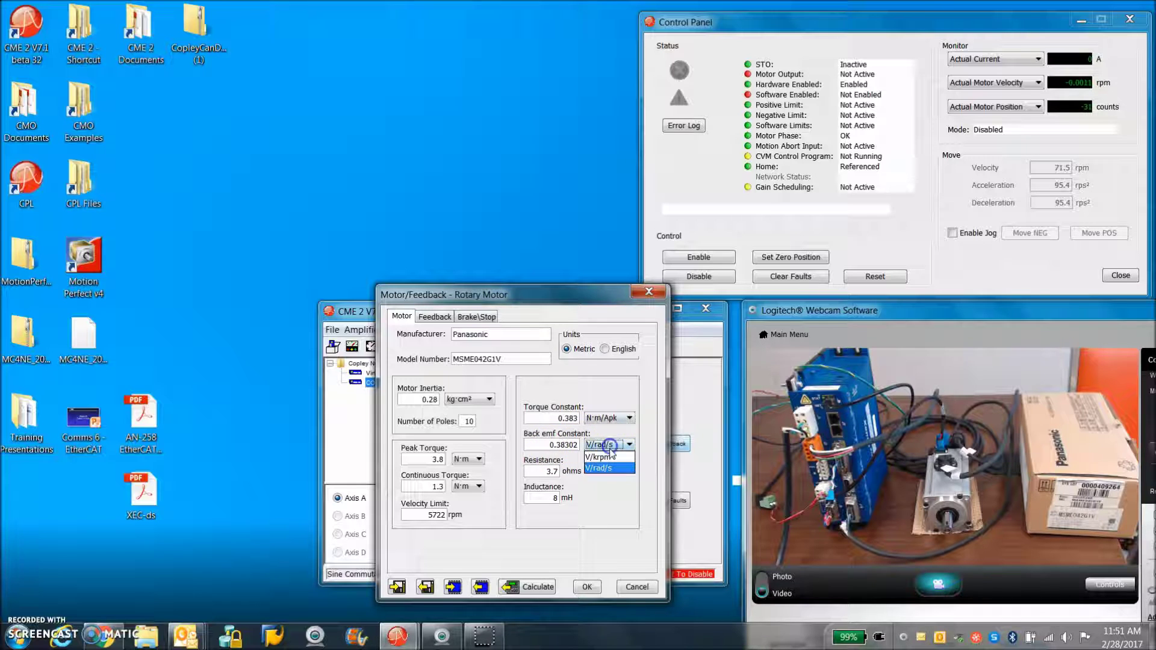
{"action": "left_click", "coordinate": [592, 455]}
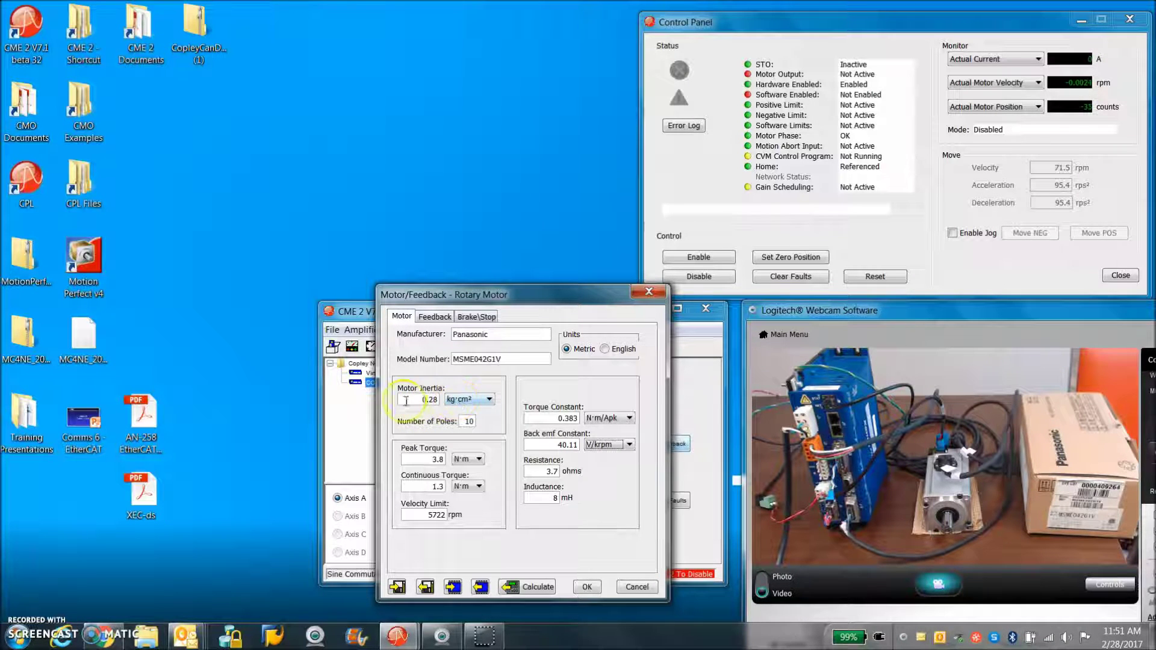
Step: Switch motor inertia units to kg·m² and back to kg·cm²
{"action": "left_click", "coordinate": [465, 400]}
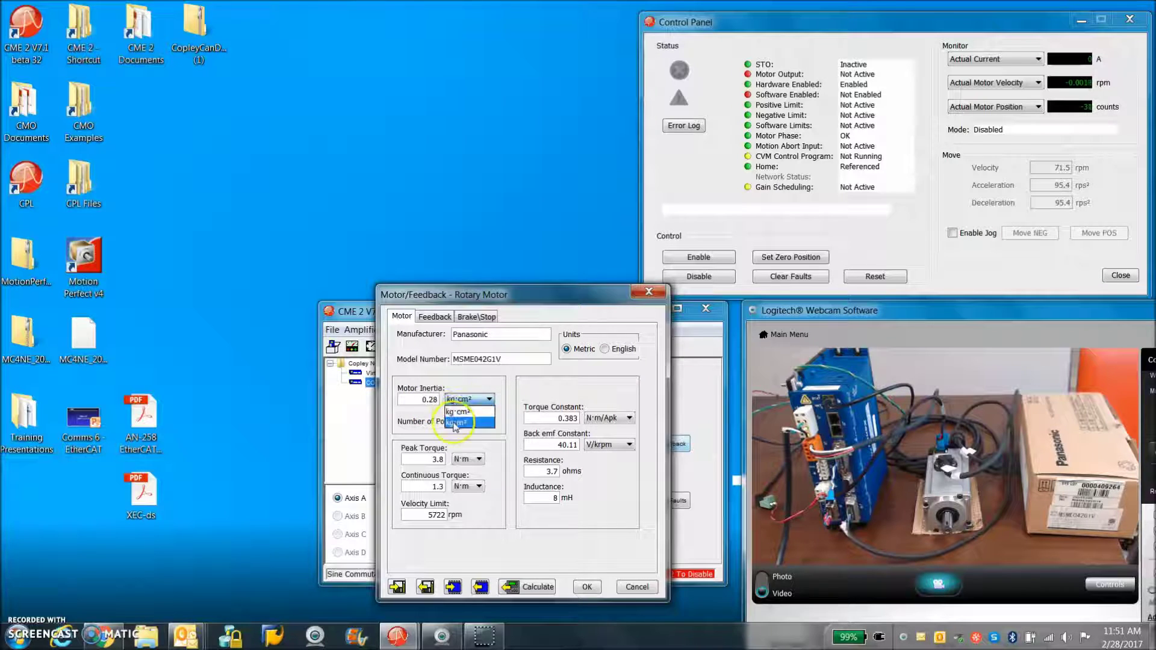
{"action": "left_click", "coordinate": [456, 423]}
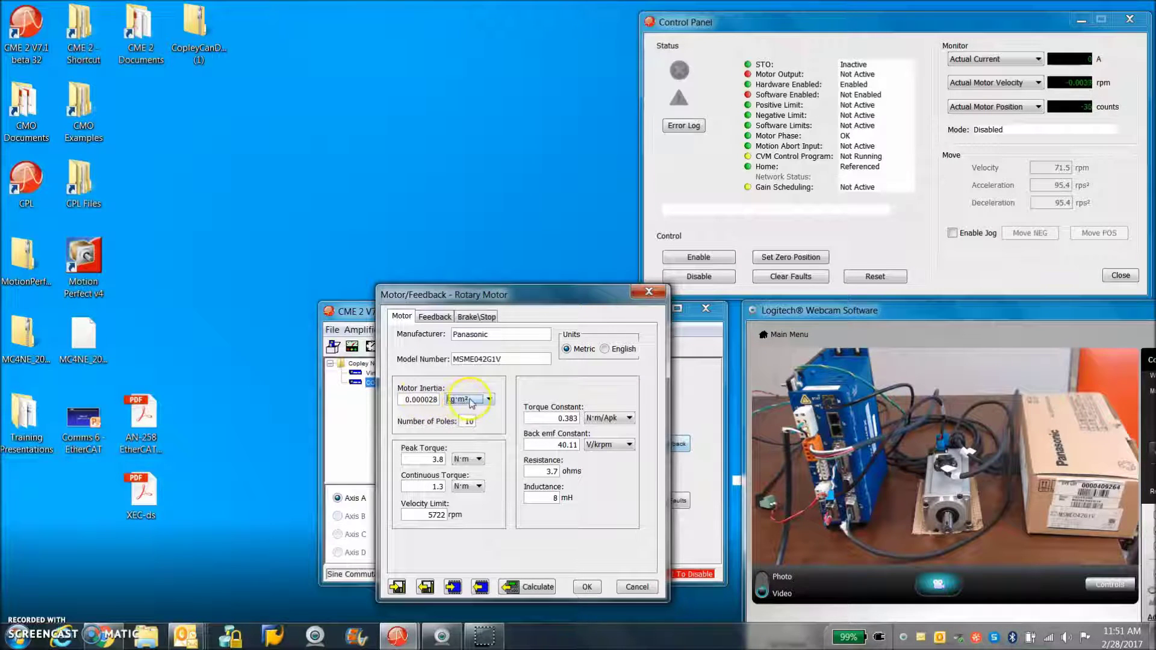
{"action": "left_click", "coordinate": [471, 402]}
{"action": "left_click", "coordinate": [452, 411]}
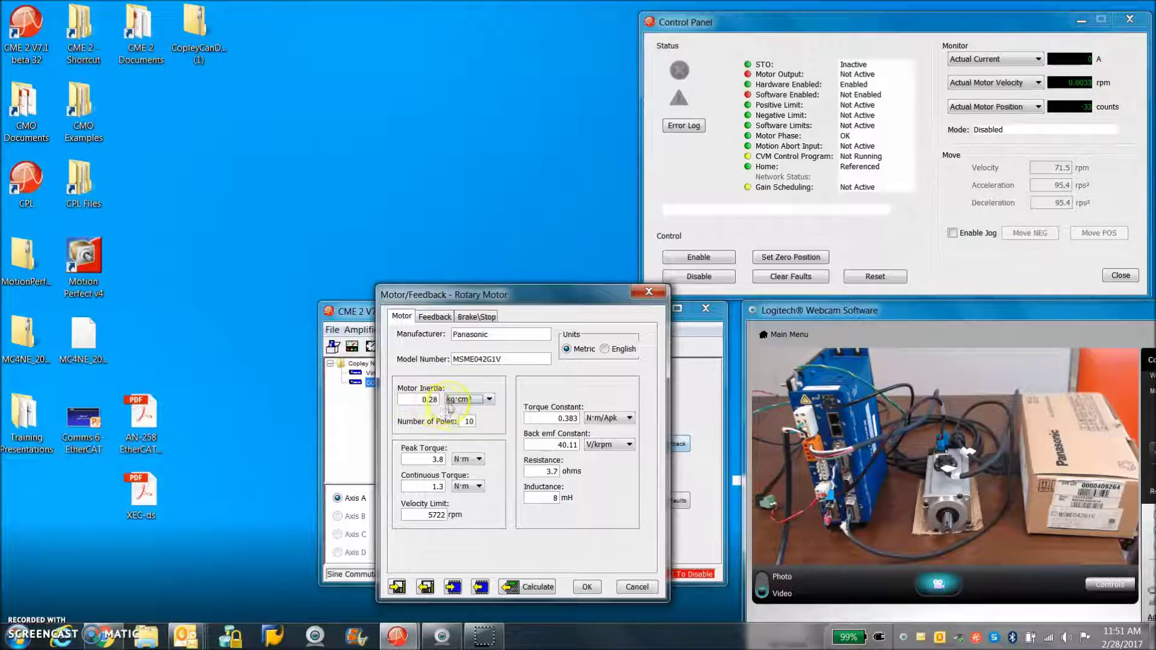
{"action": "left_click", "coordinate": [430, 401]}
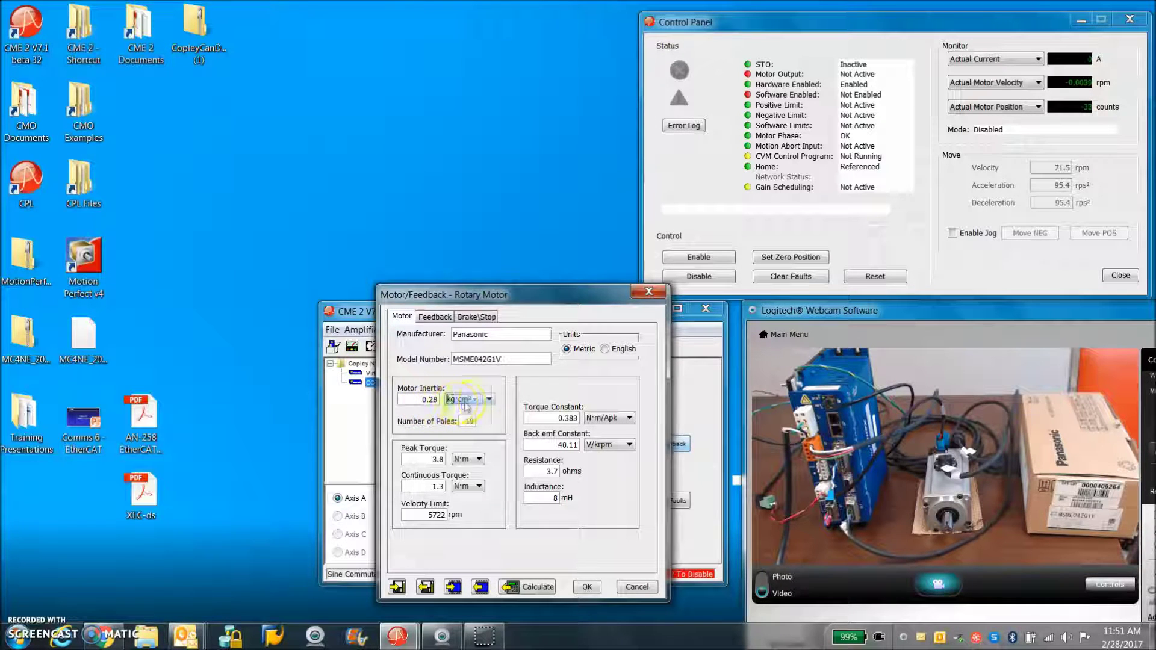
Step: Check the 20-bit feedback resolution and the Brake/Stop 100 ms delay and 0.1 rpm activation velocity
{"action": "left_click", "coordinate": [435, 317]}
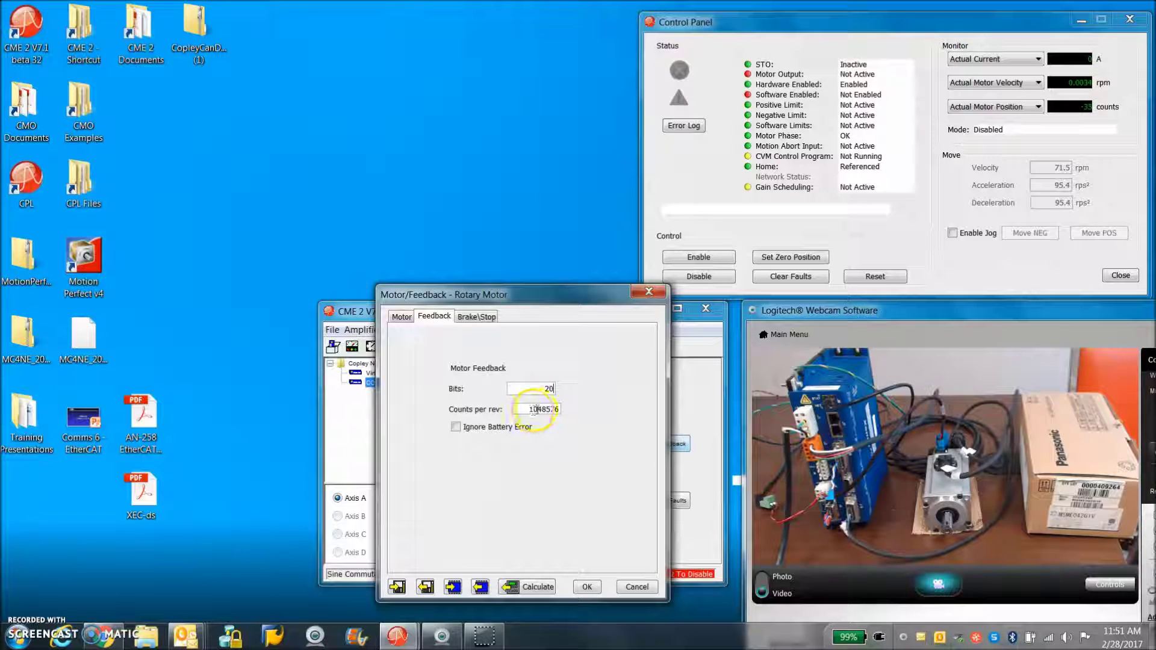
{"action": "left_click", "coordinate": [475, 316]}
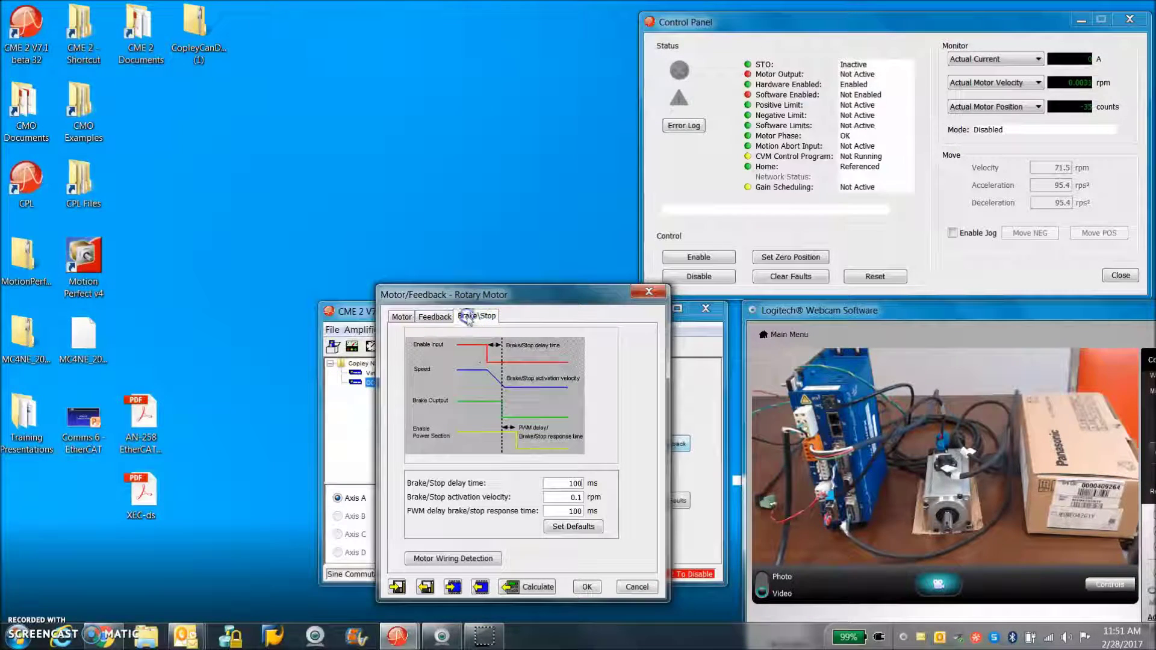
{"action": "left_click", "coordinate": [581, 498]}
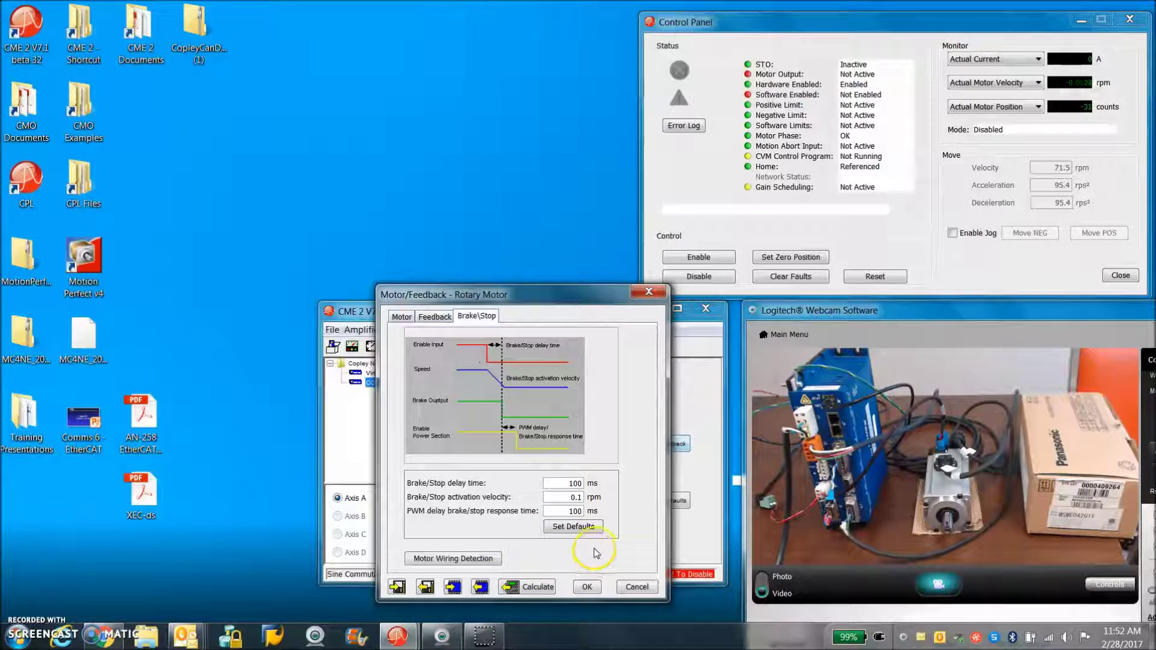
Step: Close Motor/Feedback without saving to flash, and toggle Enable Jog on and off
{"action": "left_click", "coordinate": [656, 295]}
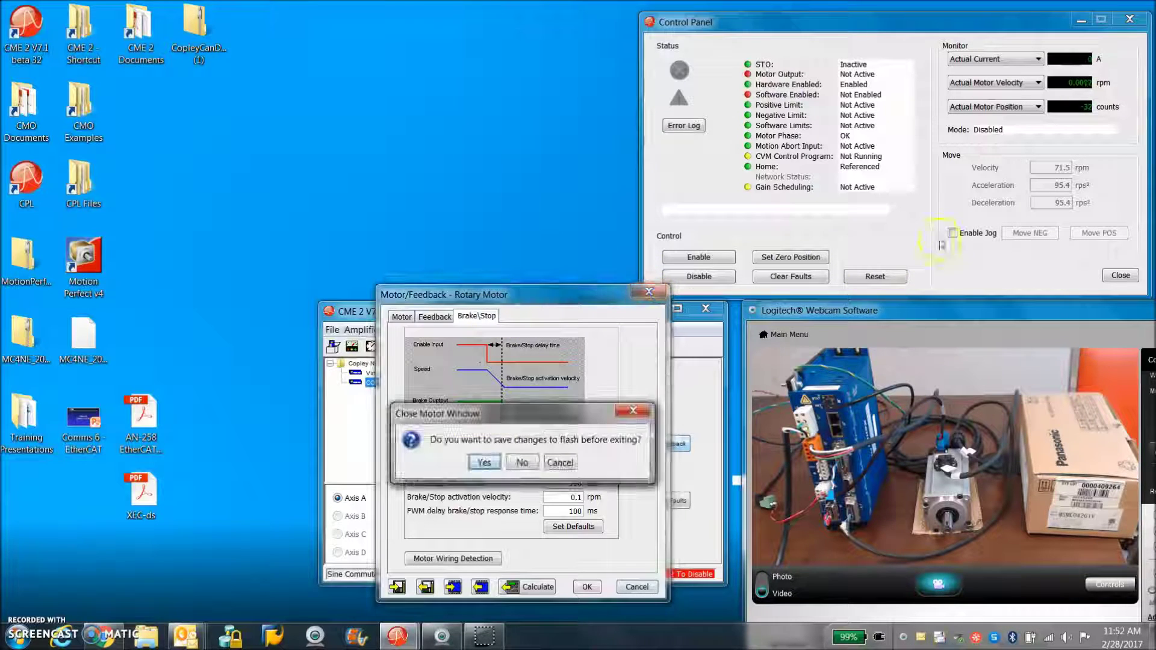
{"action": "left_click", "coordinate": [522, 462]}
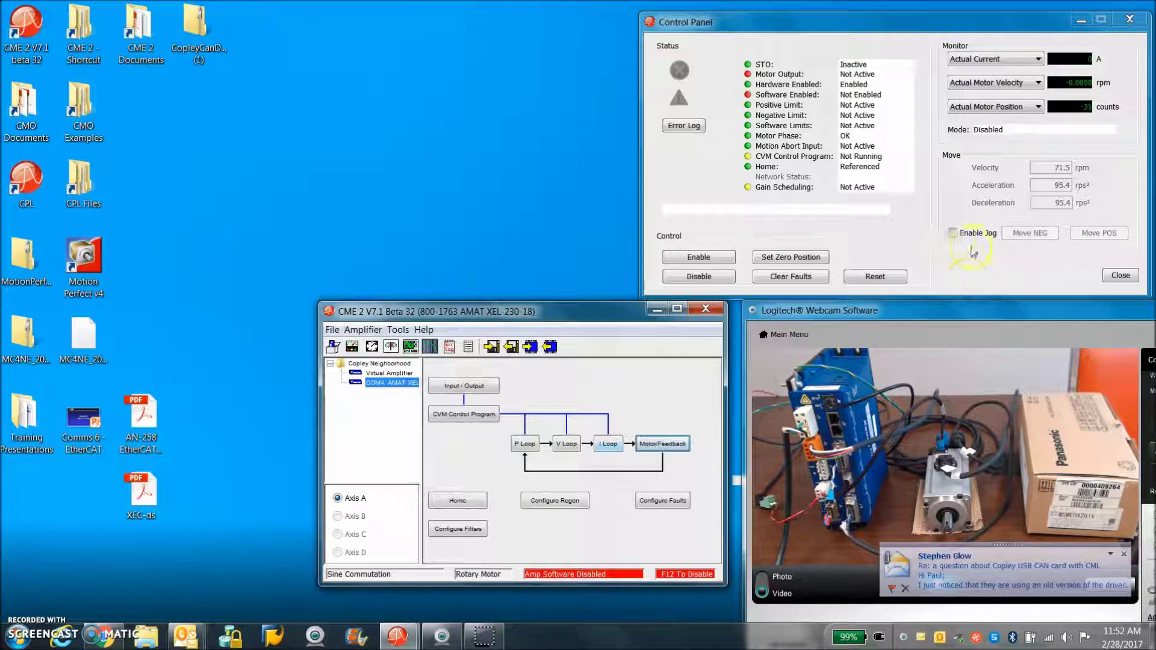
{"action": "left_click", "coordinate": [952, 234]}
{"action": "left_click", "coordinate": [952, 234]}
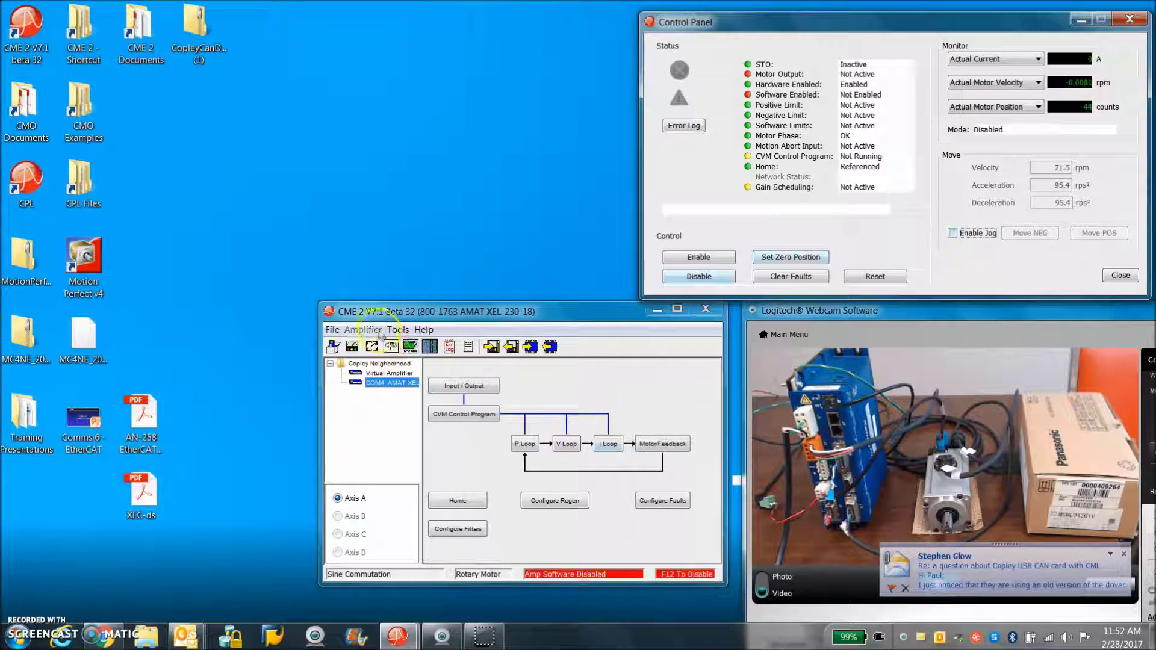
Step: In Tools > Manual Phase, enable the drive and step the motor forward and reverse repeatedly
{"action": "left_click", "coordinate": [398, 330]}
{"action": "left_click", "coordinate": [428, 404]}
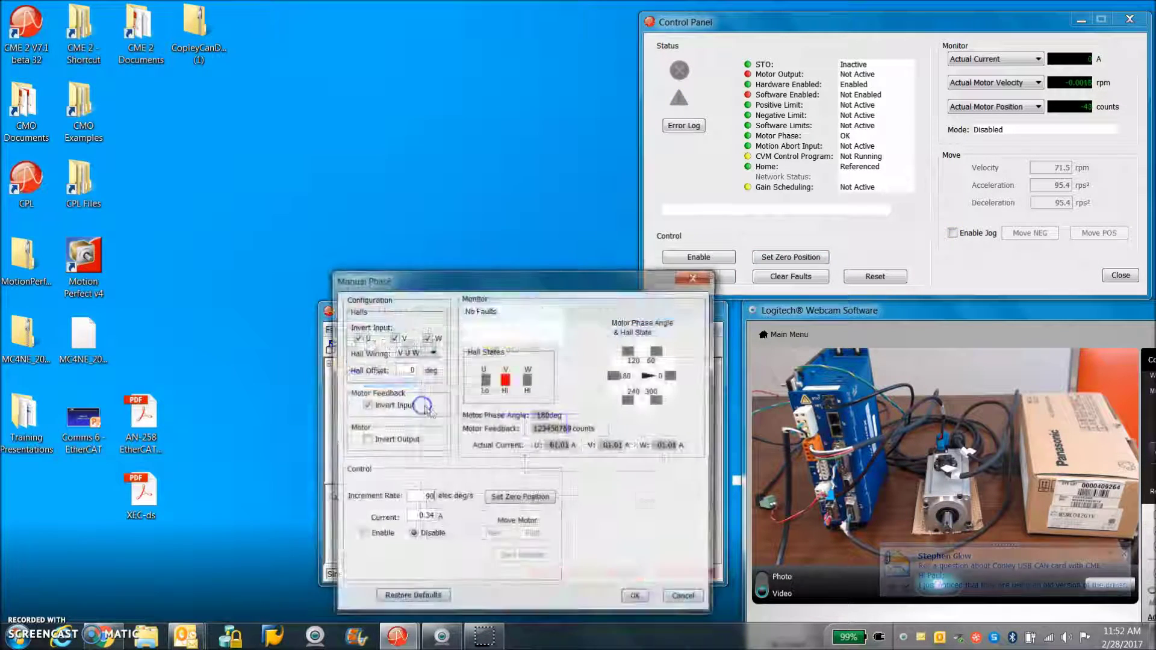
{"action": "left_click", "coordinate": [368, 535]}
{"action": "left_click", "coordinate": [533, 535]}
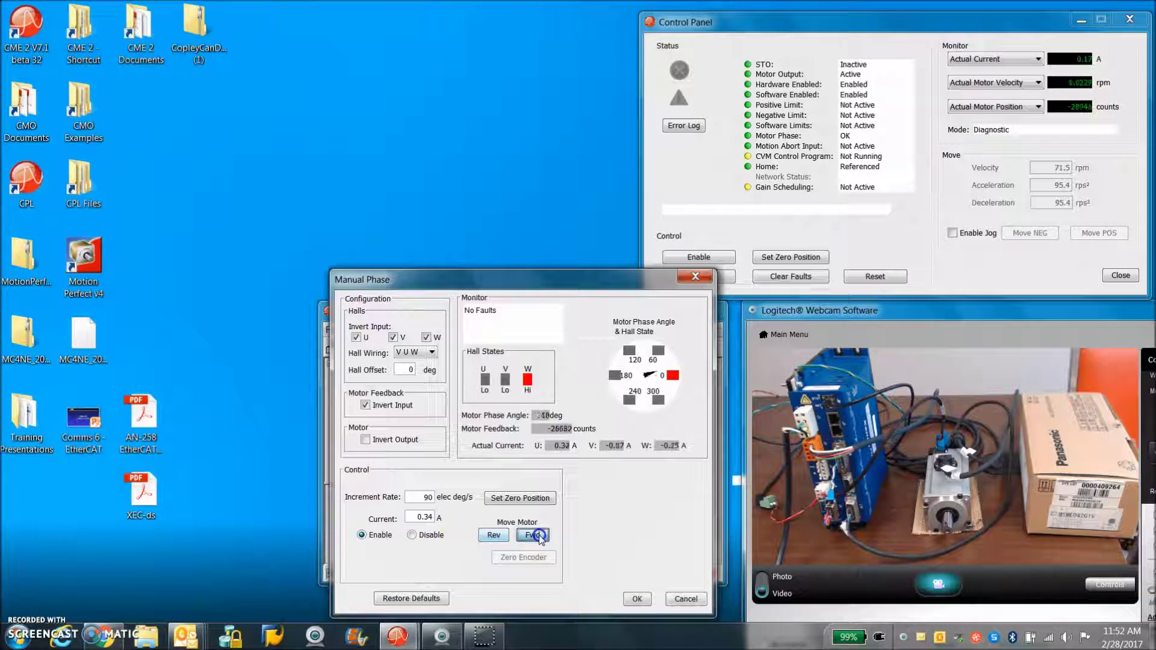
{"action": "left_click", "coordinate": [493, 535]}
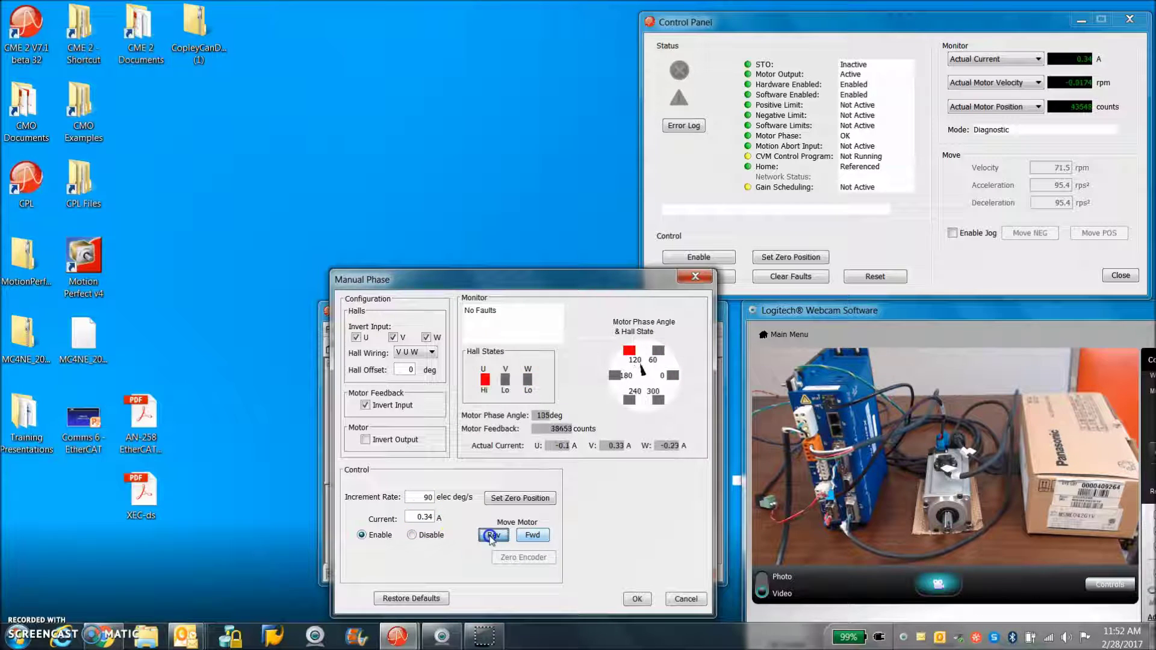
{"action": "left_click", "coordinate": [533, 535]}
{"action": "left_click", "coordinate": [493, 535]}
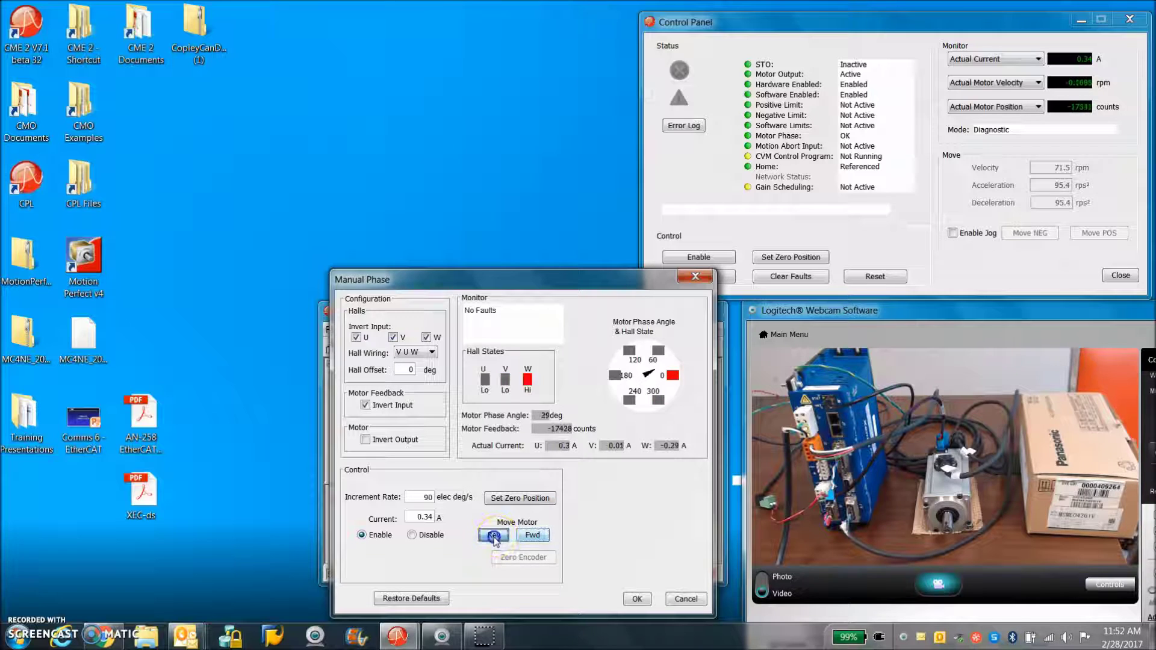
{"action": "left_click", "coordinate": [536, 535]}
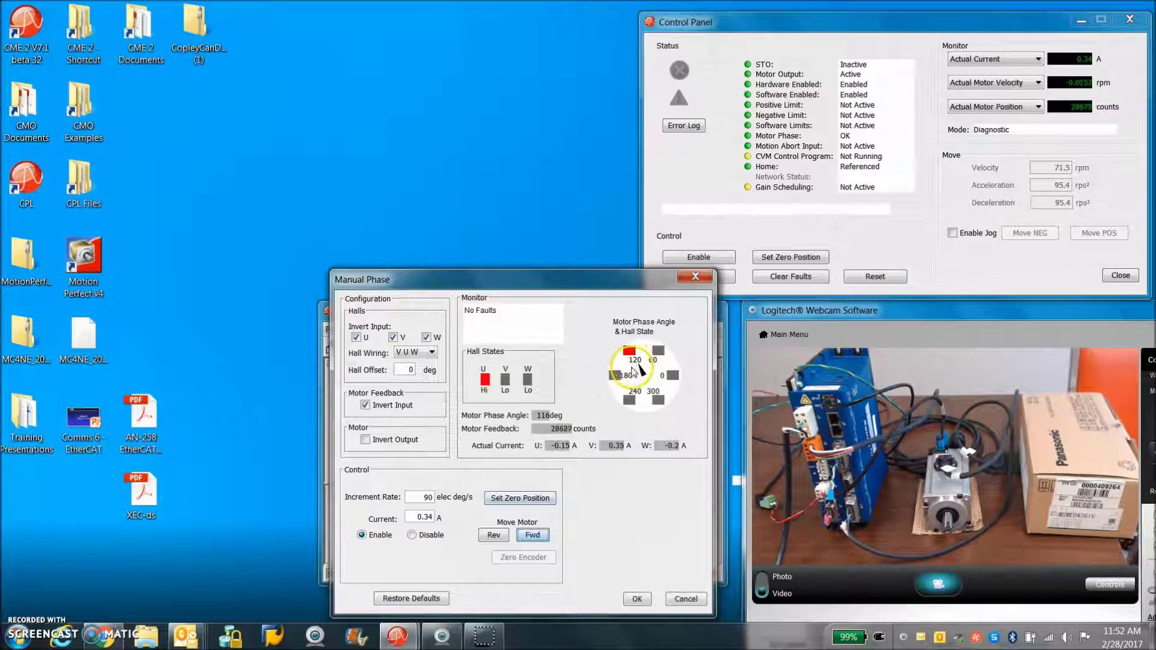
{"action": "left_click", "coordinate": [533, 536]}
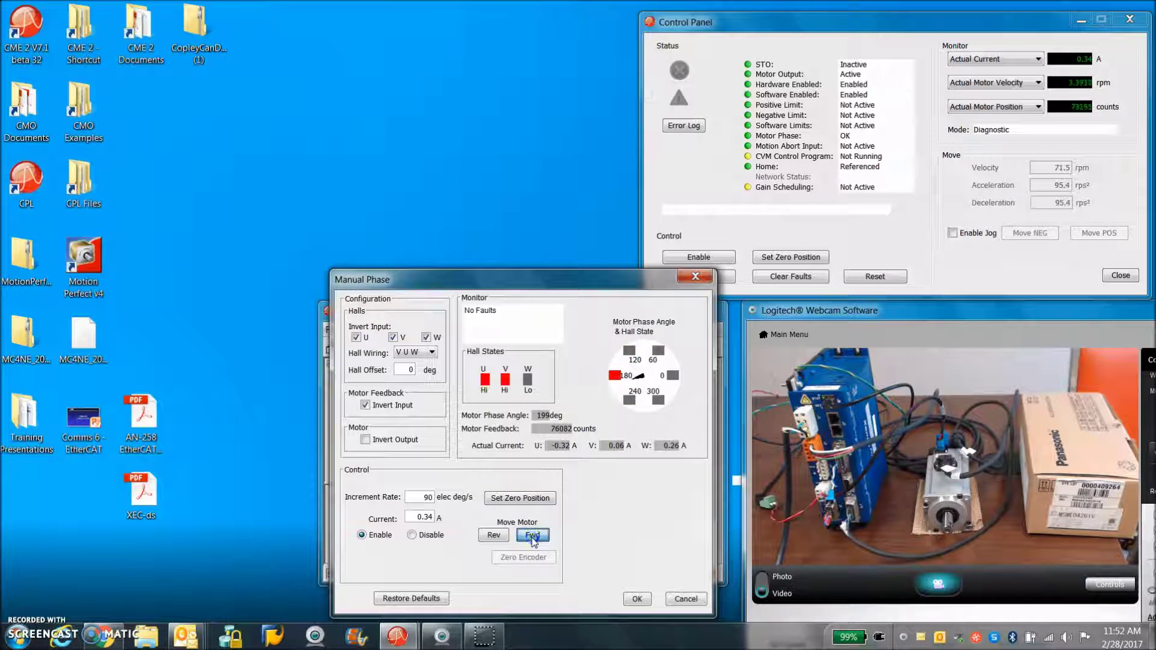
{"action": "left_click", "coordinate": [487, 536]}
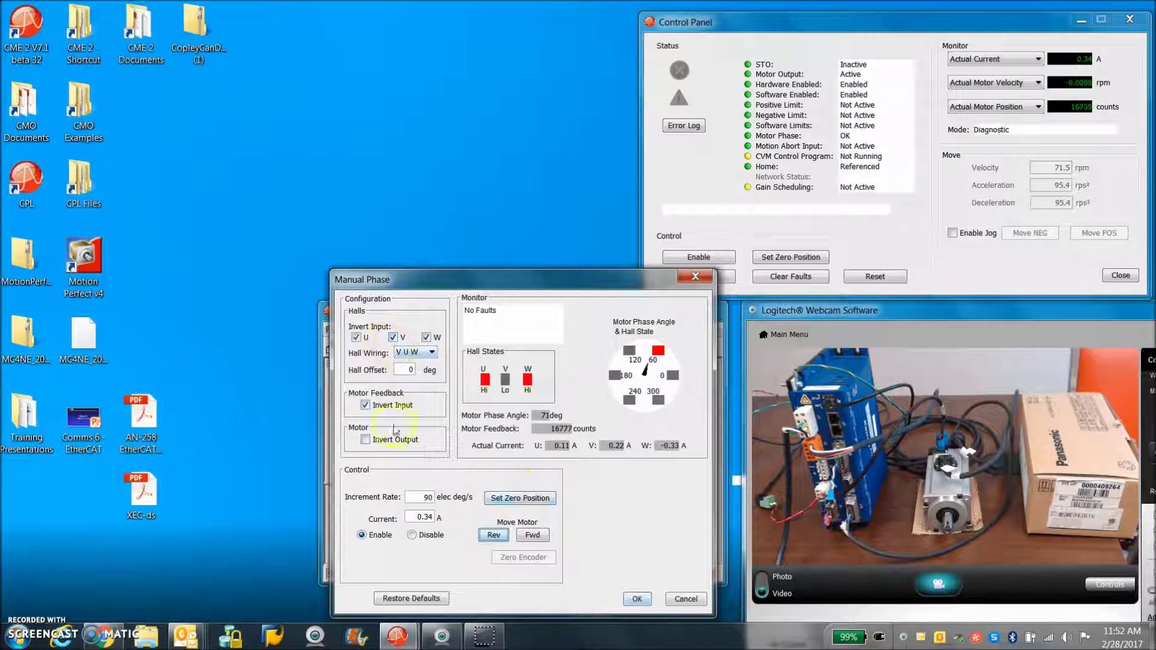
Step: Close Manual Phase, recalculate and accept amplifier settings from motor data, saving to flash
{"action": "left_click", "coordinate": [638, 599]}
{"action": "left_click", "coordinate": [650, 449]}
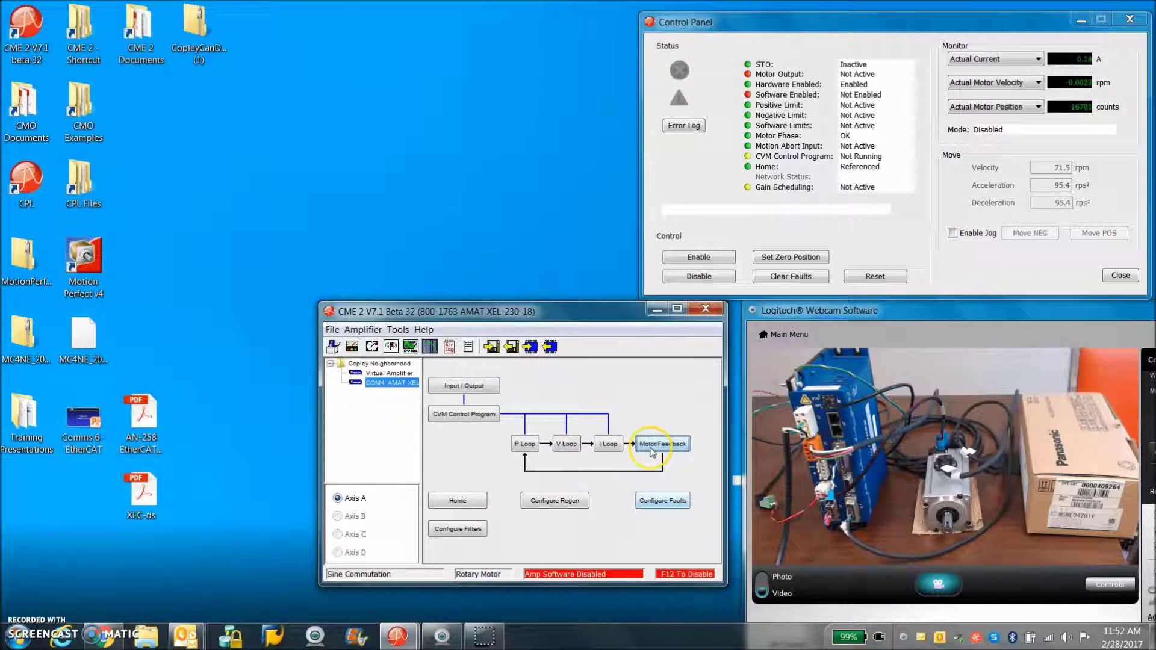
{"action": "left_click", "coordinate": [533, 587]}
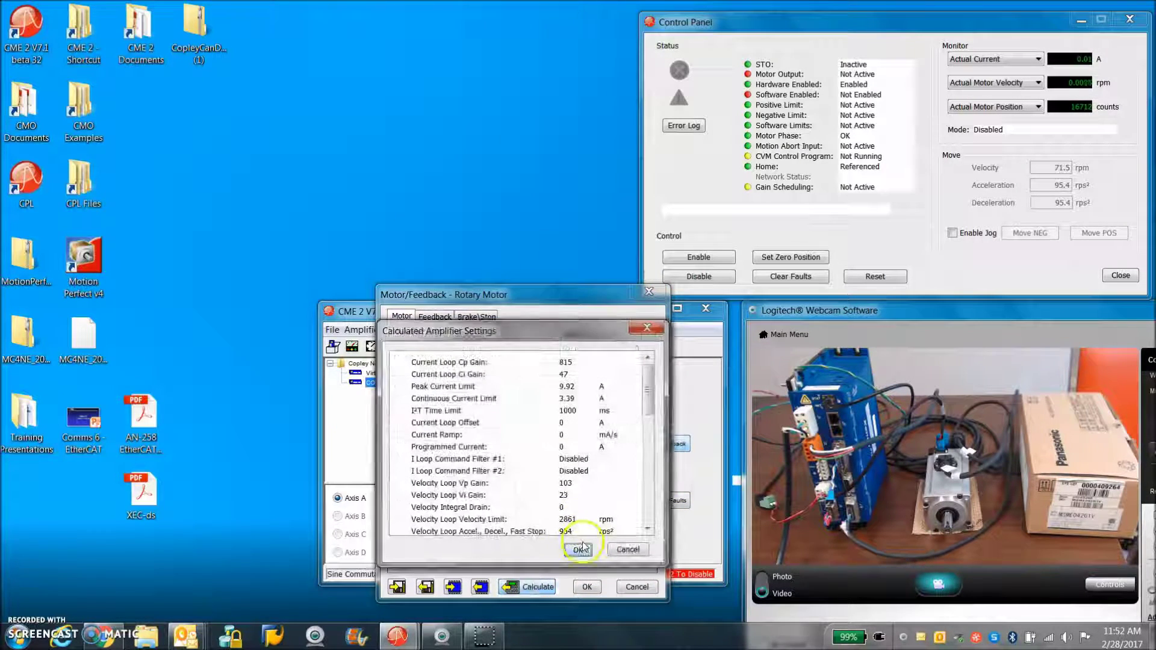
{"action": "left_click", "coordinate": [579, 549]}
{"action": "left_click", "coordinate": [508, 466]}
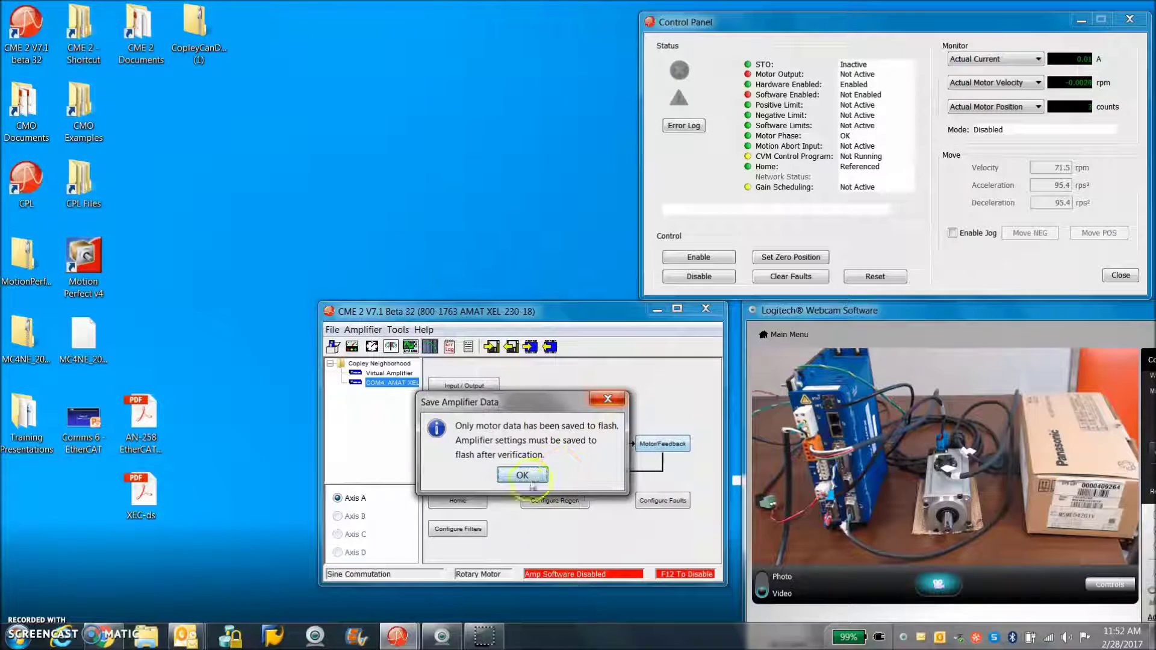
{"action": "left_click", "coordinate": [531, 499]}
Step: Measure the current-loop bandwidth (200 Hz result) and close the current loop settings
{"action": "left_click", "coordinate": [607, 448]}
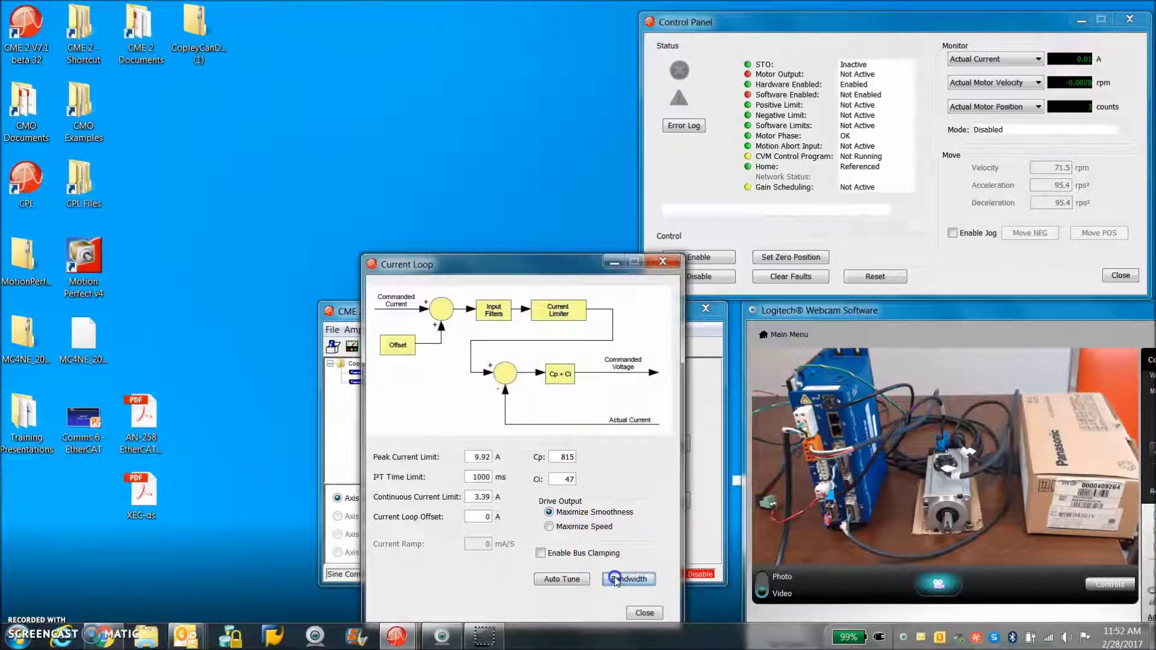
{"action": "left_click", "coordinate": [628, 578]}
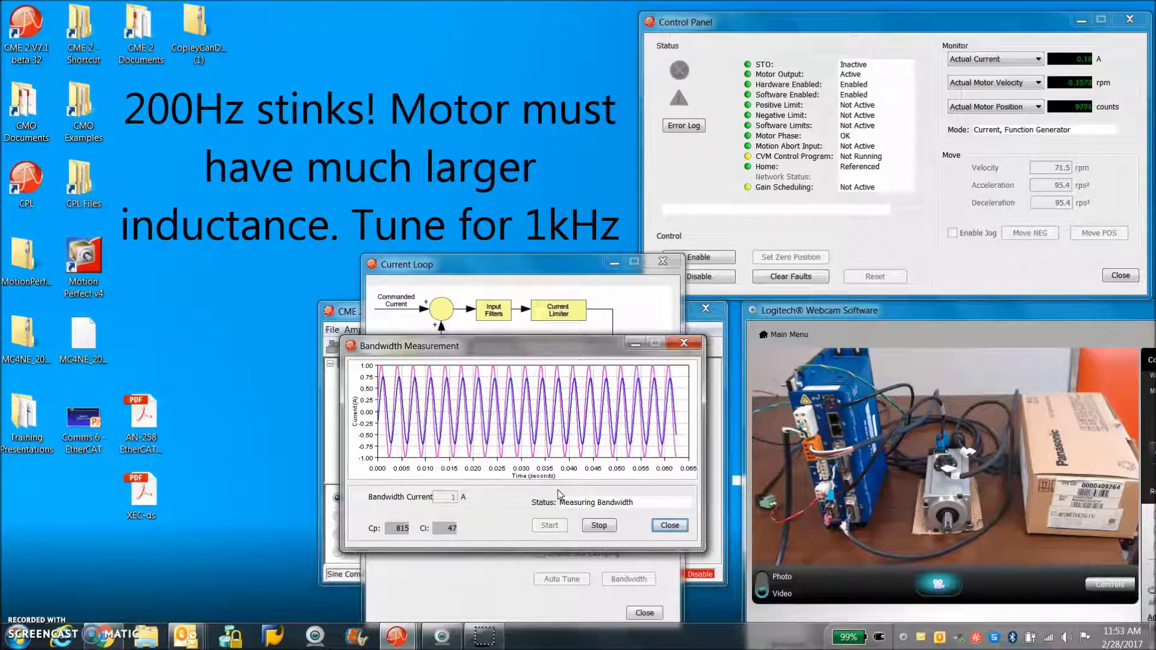
{"action": "left_click", "coordinate": [527, 466]}
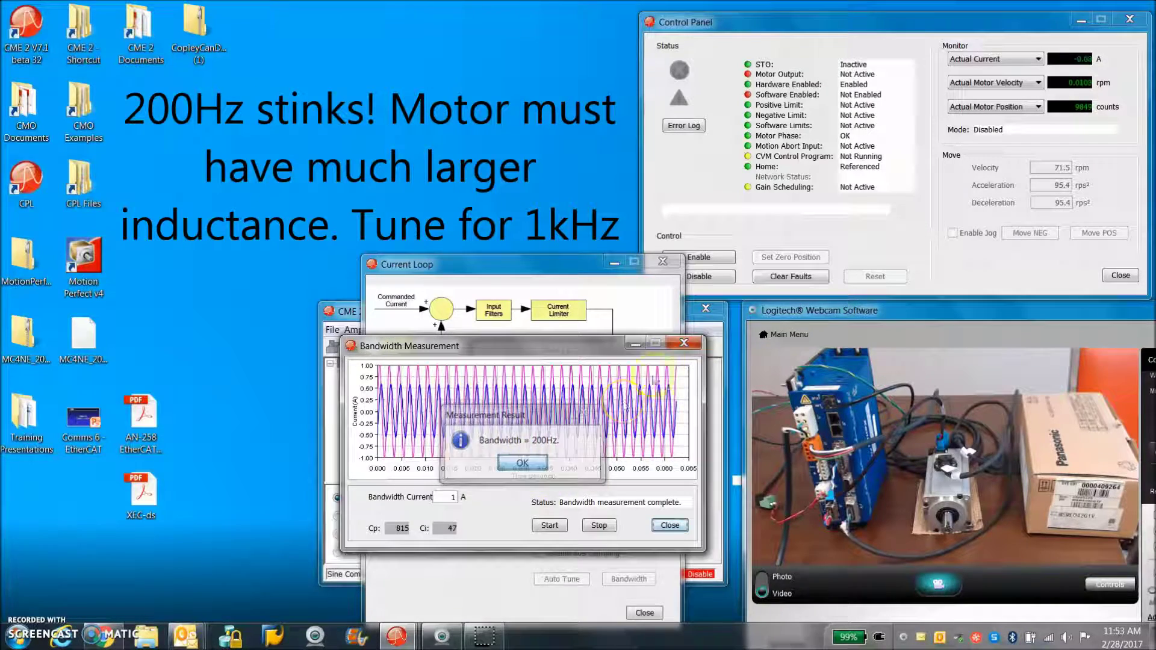
{"action": "left_click", "coordinate": [681, 345]}
{"action": "left_click", "coordinate": [662, 262]}
Step: Raise the velocity limit to 5000 rpm and acknowledge the maximum velocity warning
{"action": "left_click", "coordinate": [492, 466]}
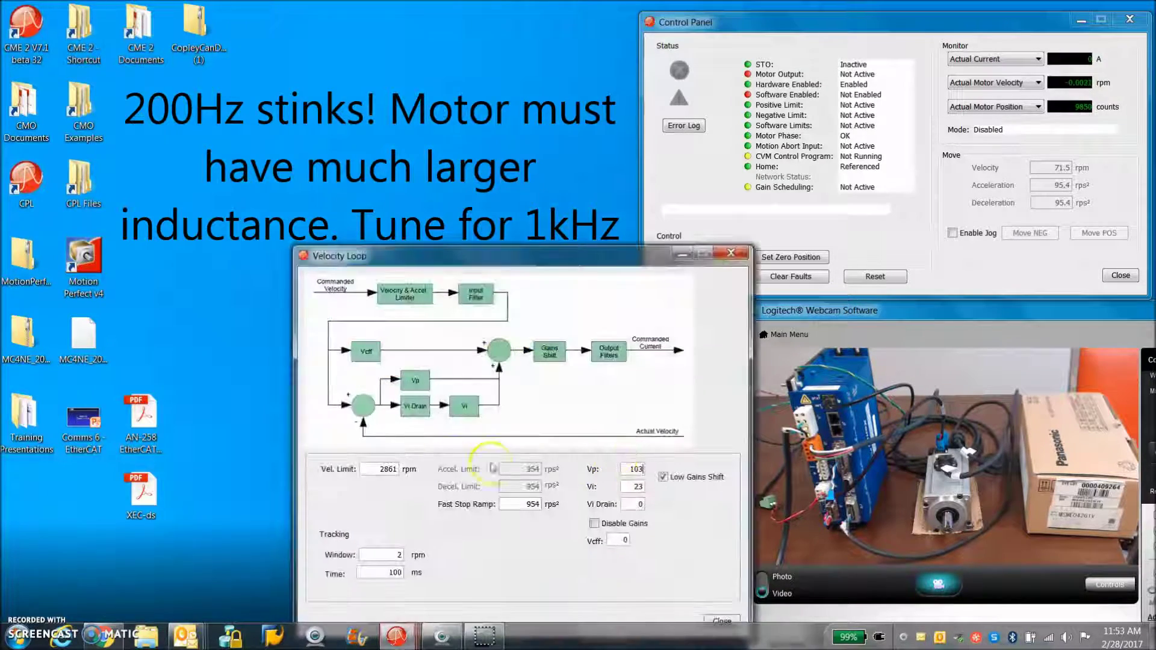
{"action": "double_click", "coordinate": [378, 470]}
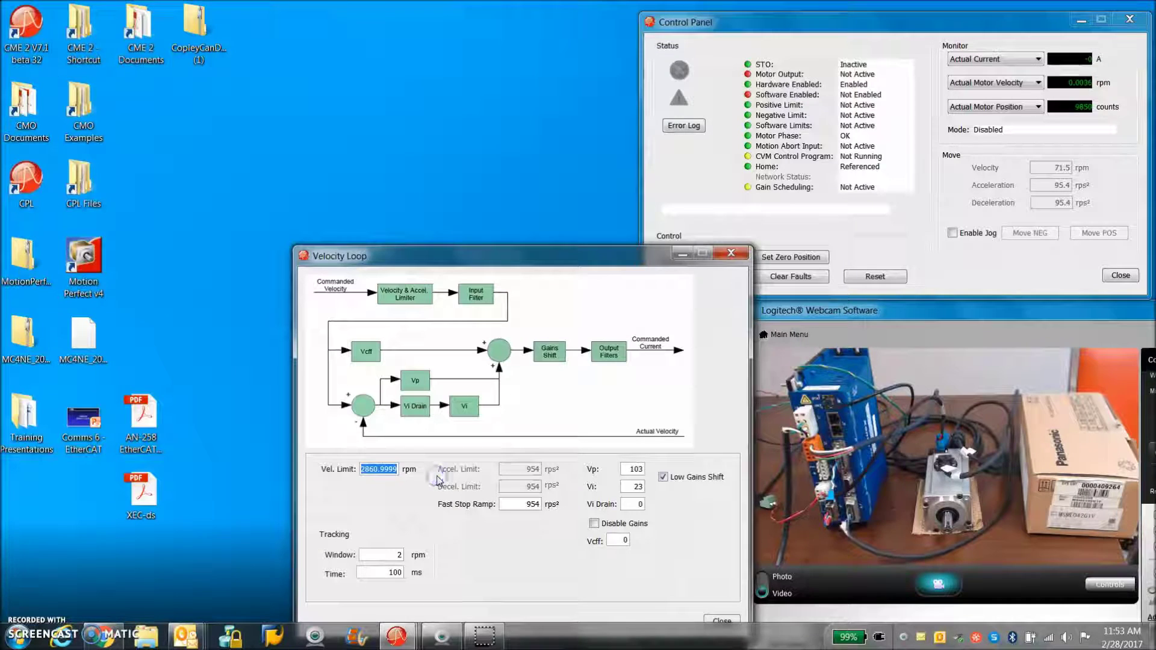
{"action": "type", "text": "4000.0001"}
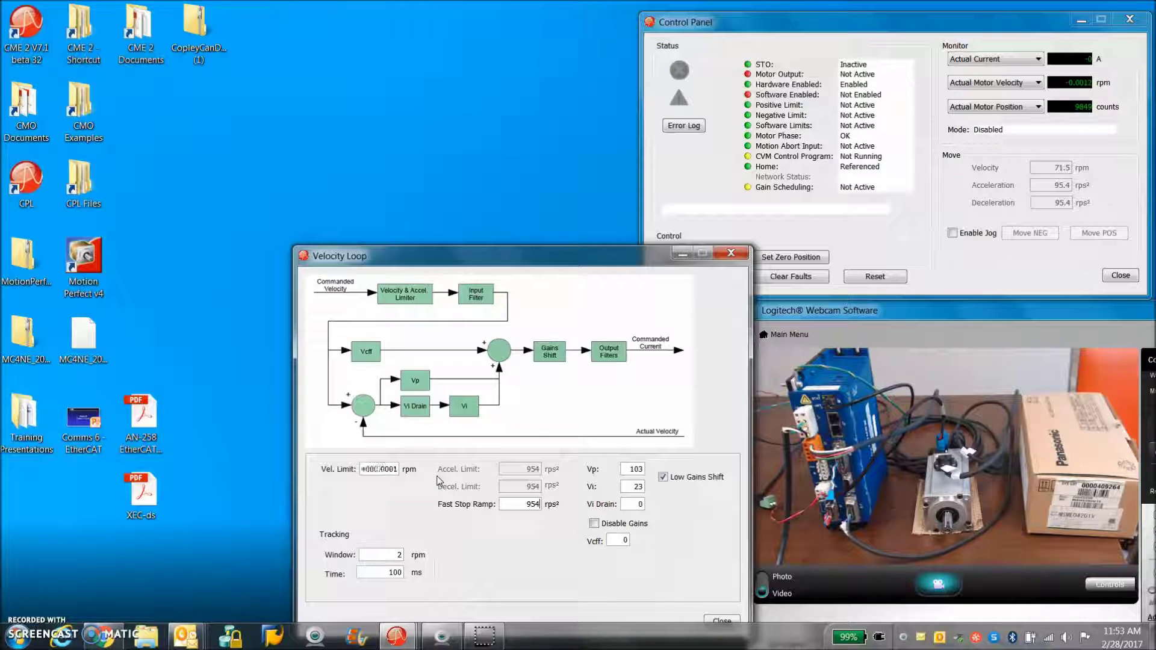
{"action": "left_click", "coordinate": [363, 467]}
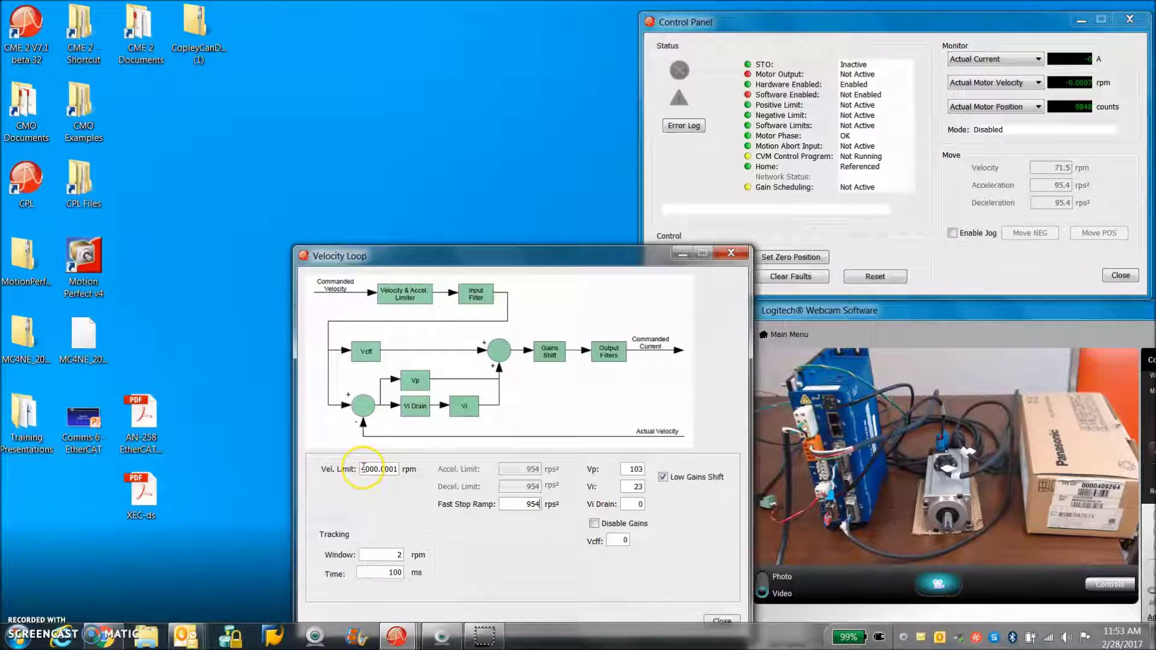
{"action": "type", "text": "5"}
{"action": "key", "text": "Return"}
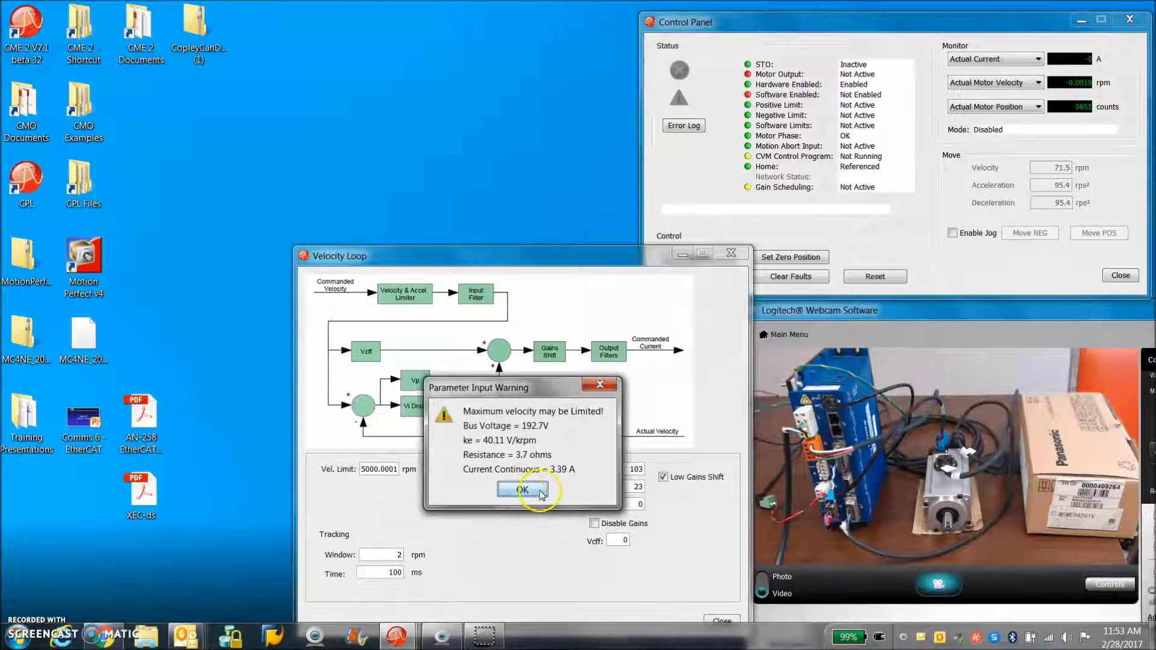
{"action": "left_click", "coordinate": [523, 490]}
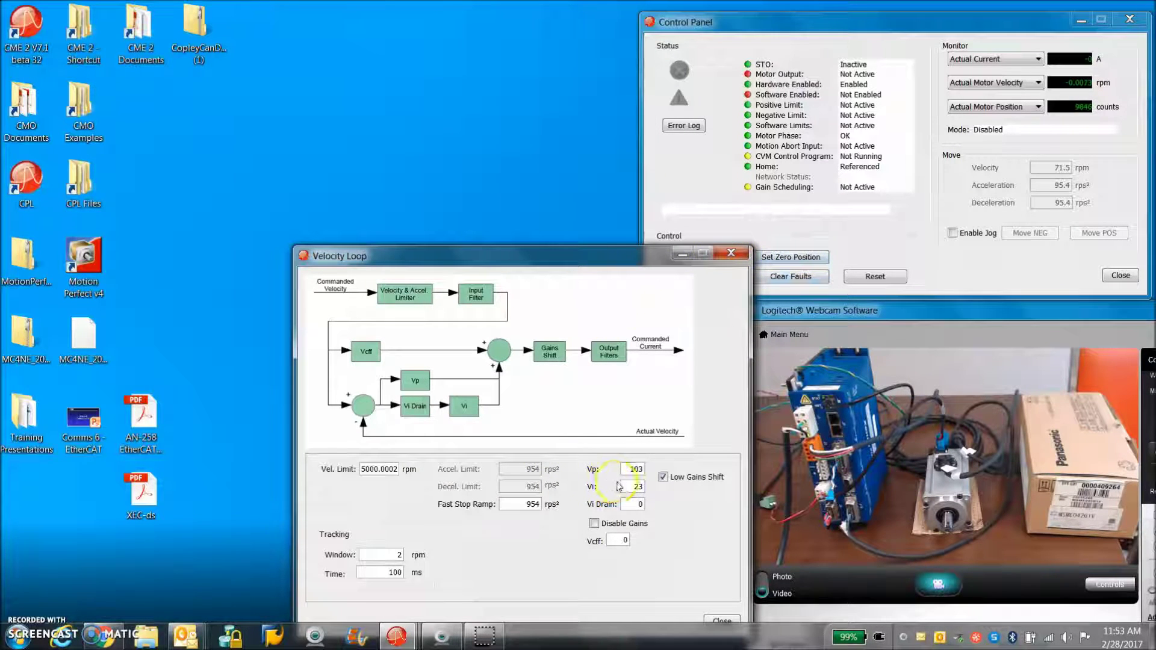
Step: Turn Low Gains Shift off, set Vp 100 and Vi 10, and close the dialog
{"action": "left_click_drag", "start_coordinate": [390, 554], "coordinate": [416, 561]}
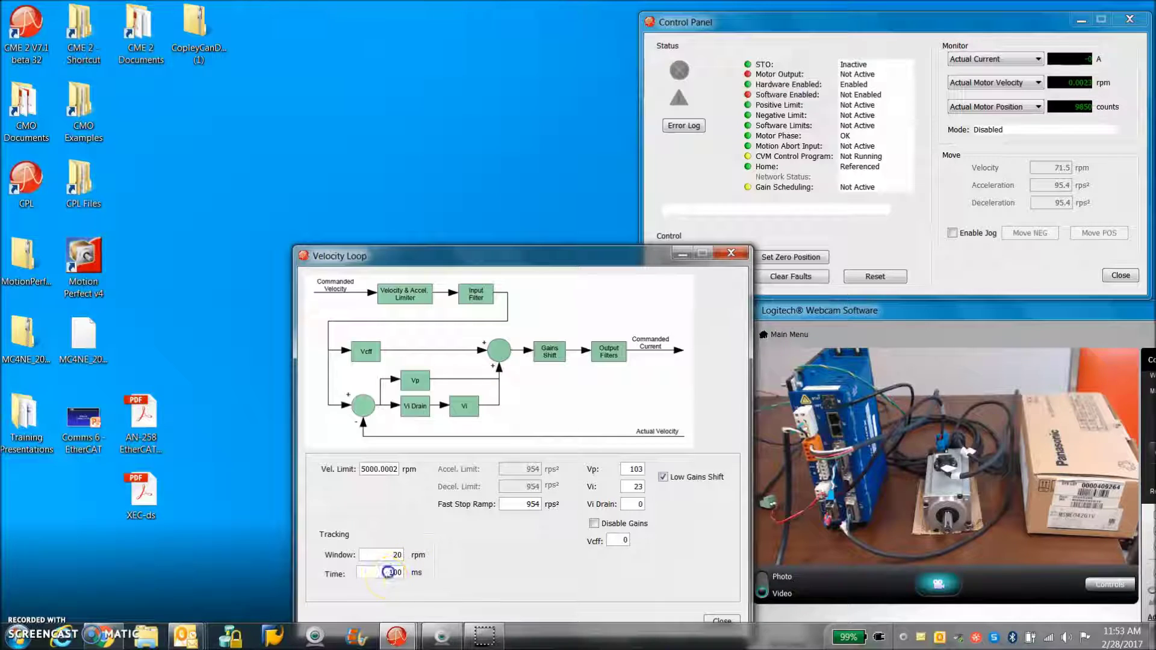
{"action": "left_click", "coordinate": [672, 482]}
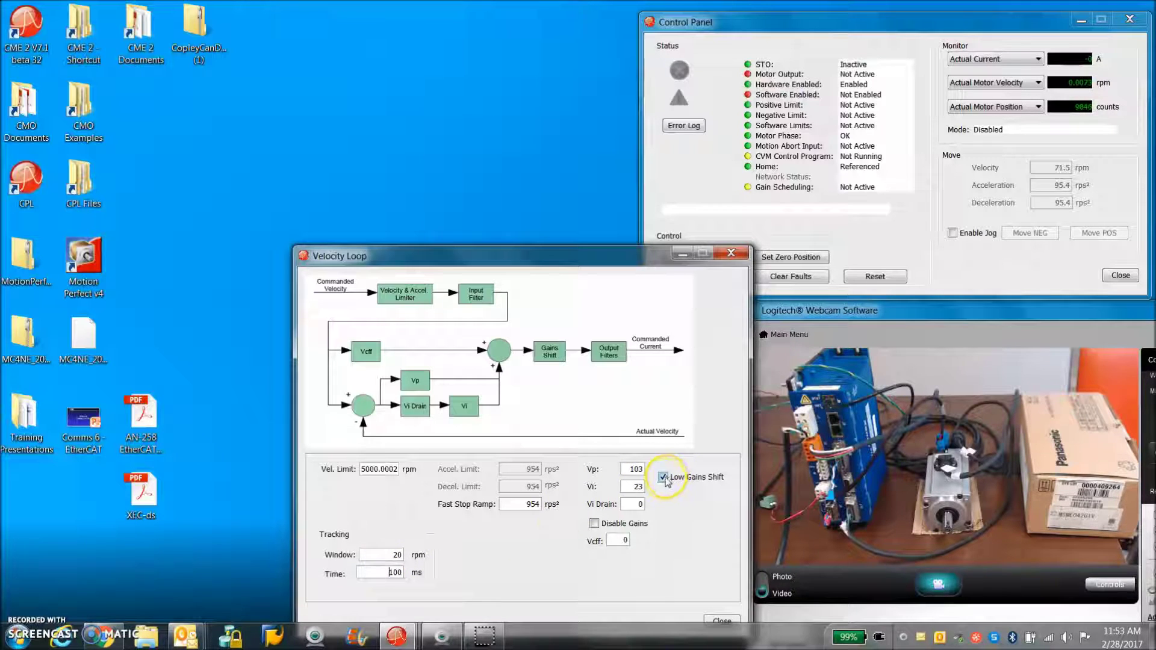
{"action": "left_click", "coordinate": [666, 480]}
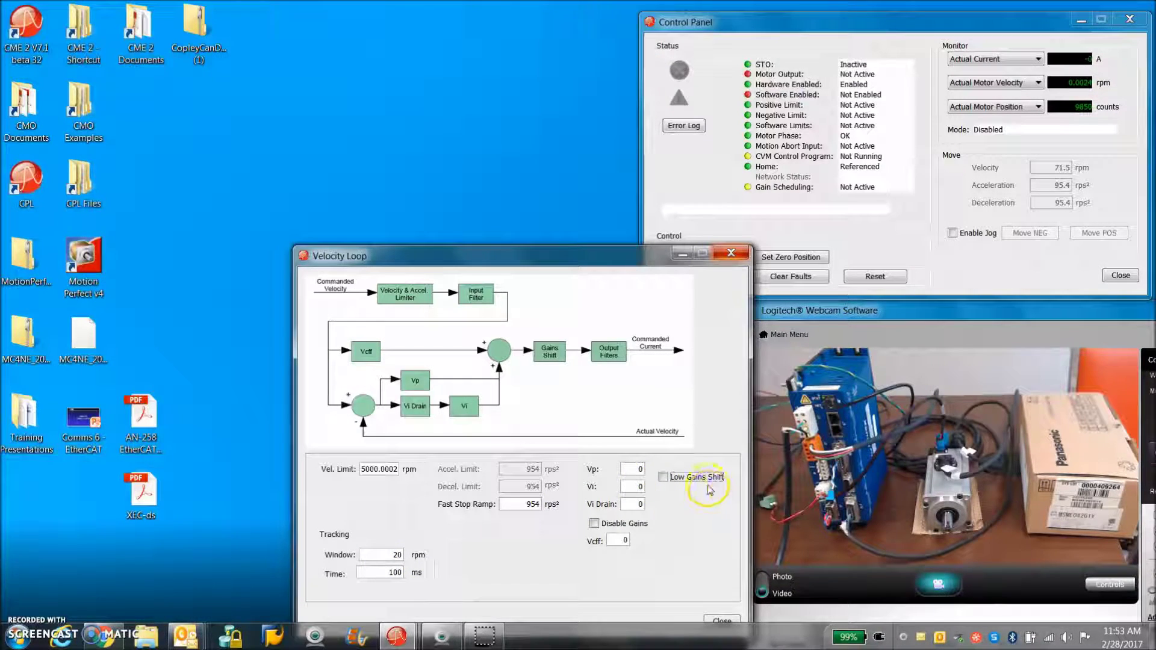
{"action": "left_click", "coordinate": [666, 480]}
{"action": "double_click", "coordinate": [644, 471]}
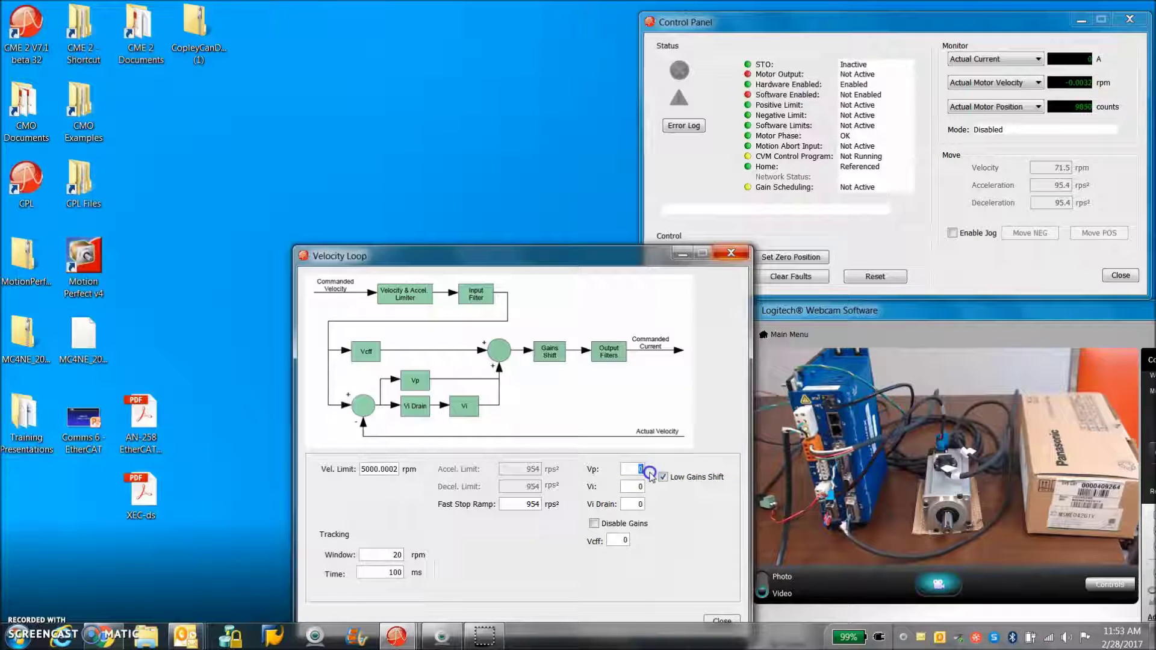
{"action": "left_click", "coordinate": [664, 479]}
{"action": "double_click", "coordinate": [644, 471]}
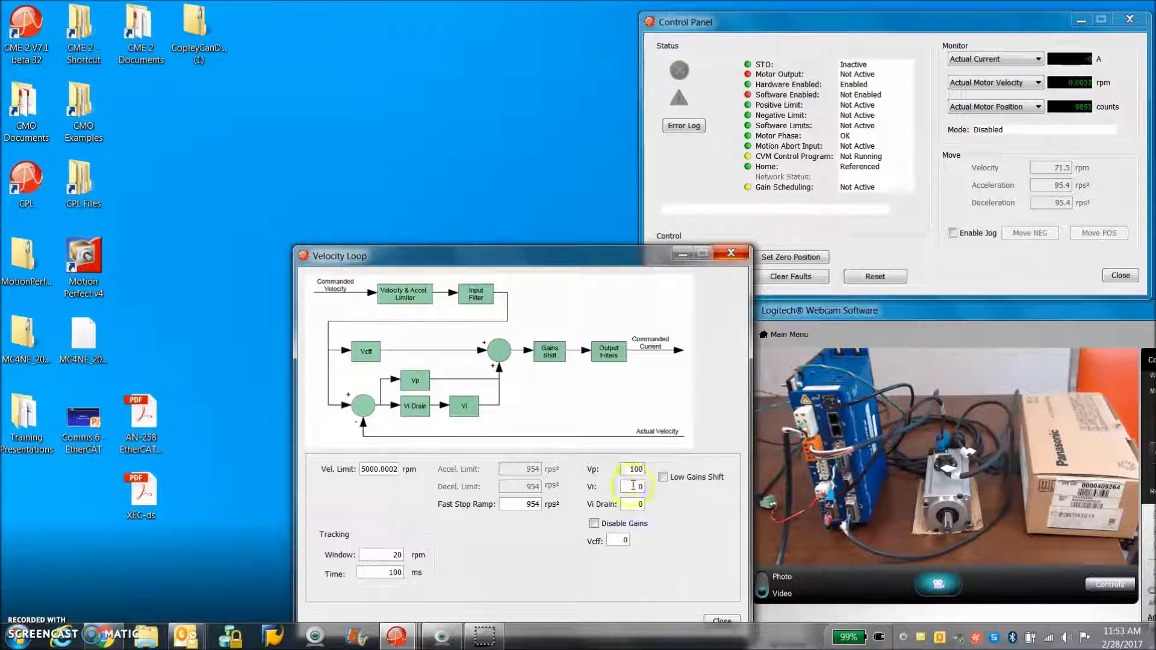
{"action": "double_click", "coordinate": [652, 488]}
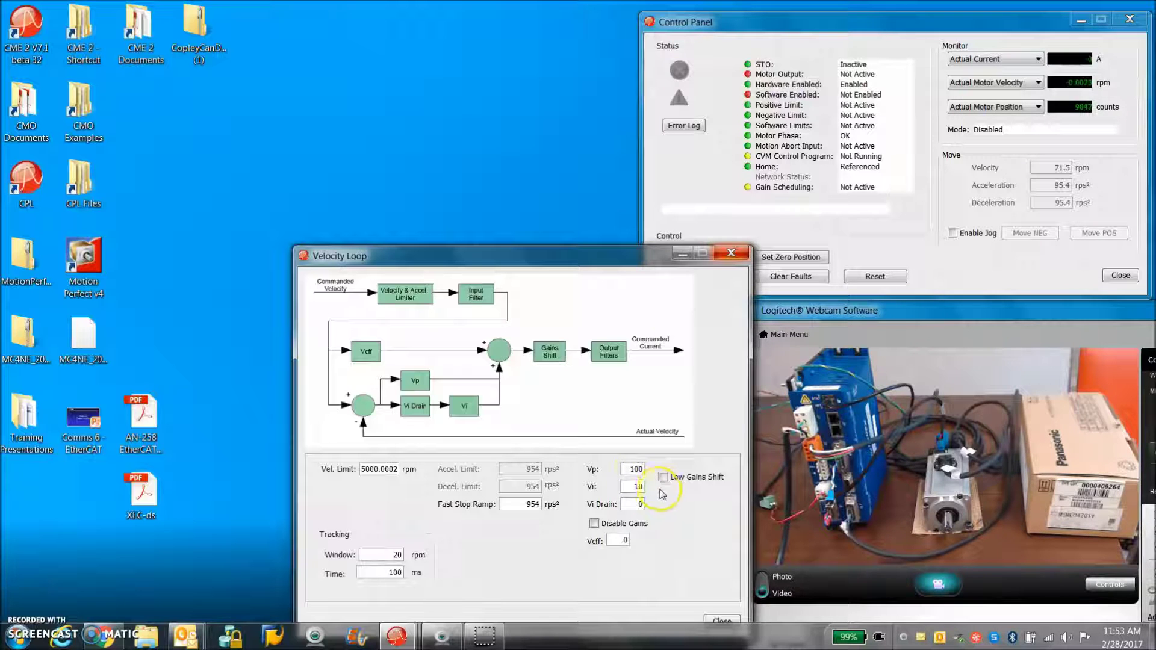
{"action": "left_click", "coordinate": [731, 253]}
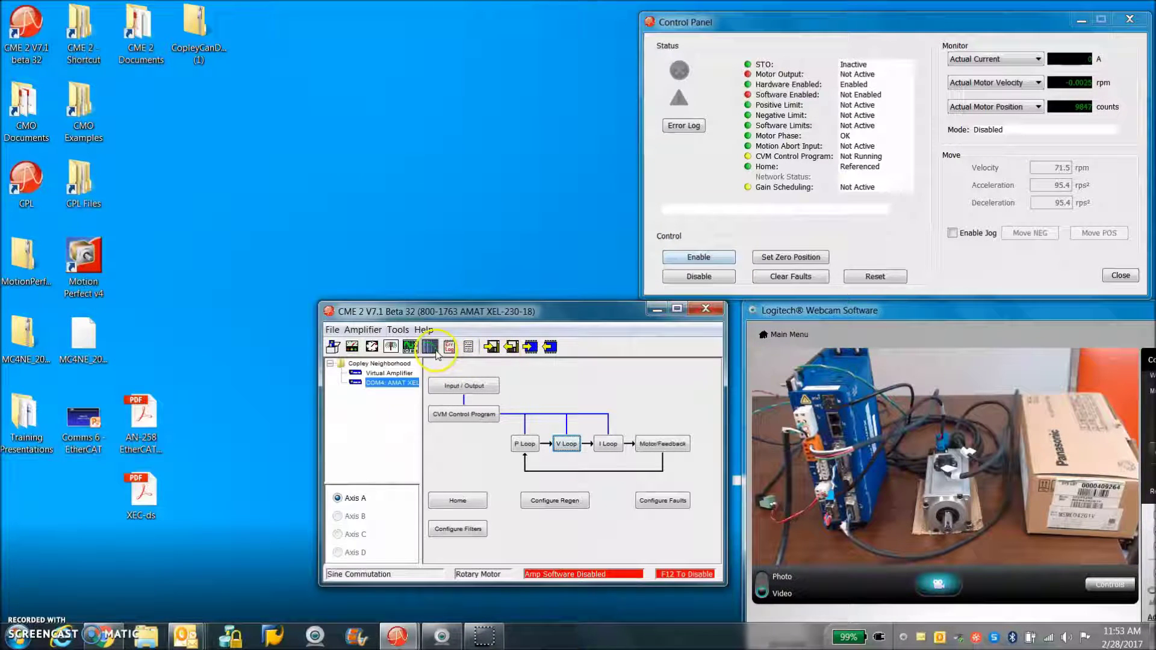
Step: Set the oscilloscope's function generator to Current, auto-set the channels, and start the square-wave test
{"action": "left_click", "coordinate": [410, 346]}
{"action": "left_click_drag", "start_coordinate": [638, 263], "coordinate": [716, 190]}
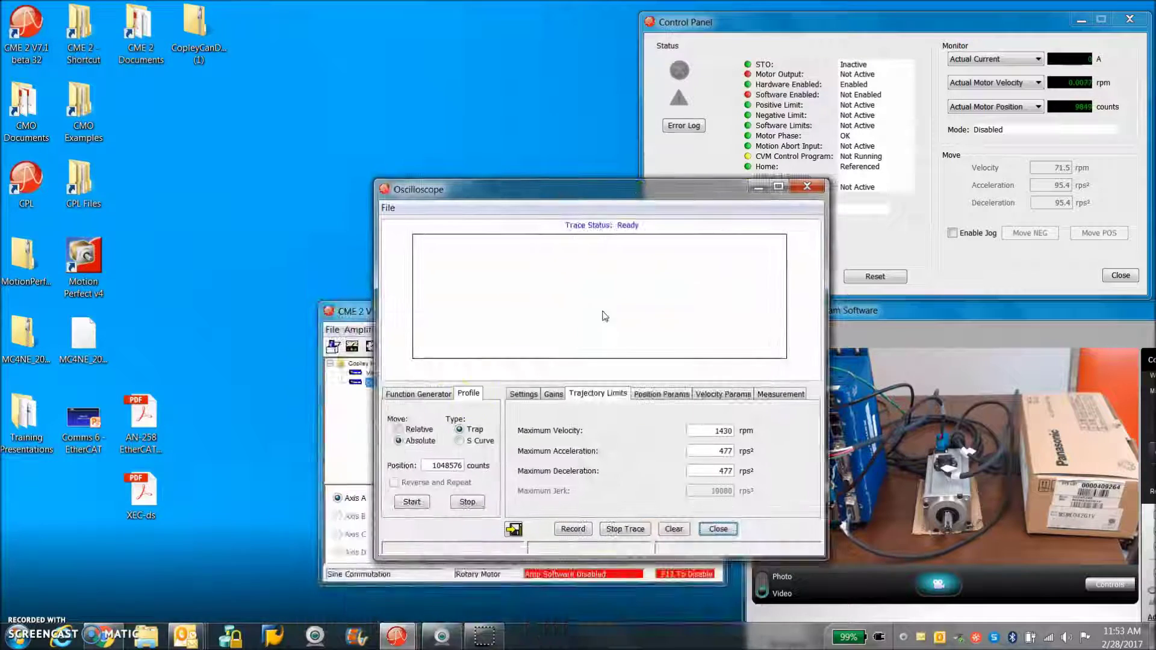
{"action": "left_click", "coordinate": [418, 393]}
{"action": "left_click", "coordinate": [477, 424]}
{"action": "left_click", "coordinate": [477, 437]}
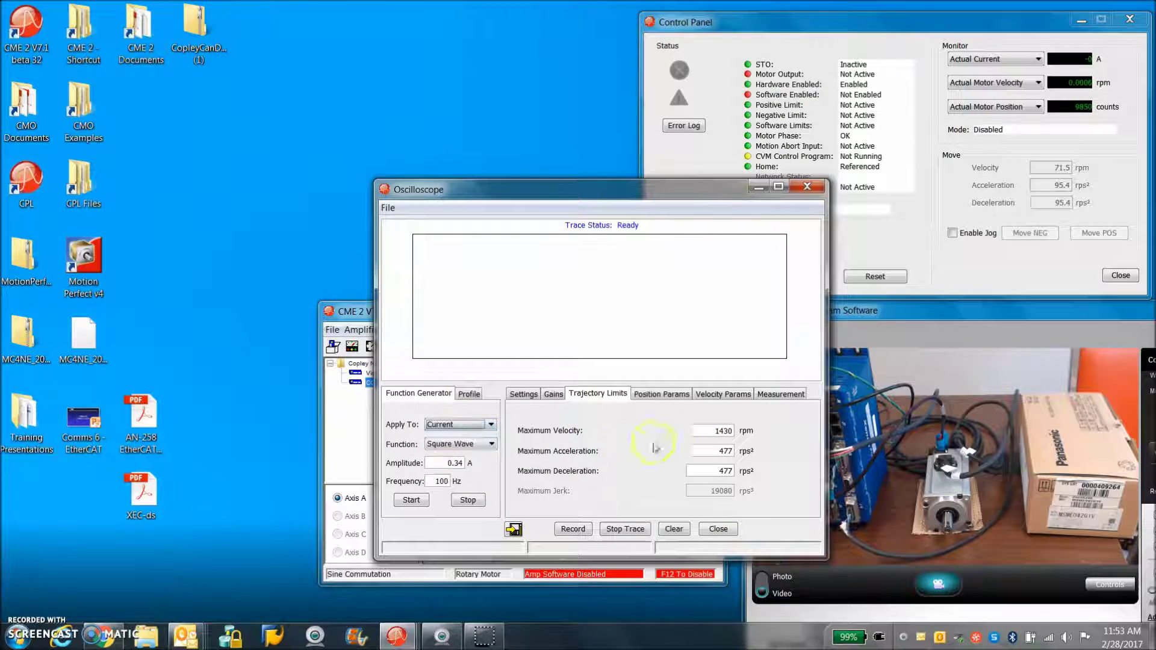
{"action": "left_click", "coordinate": [523, 394]}
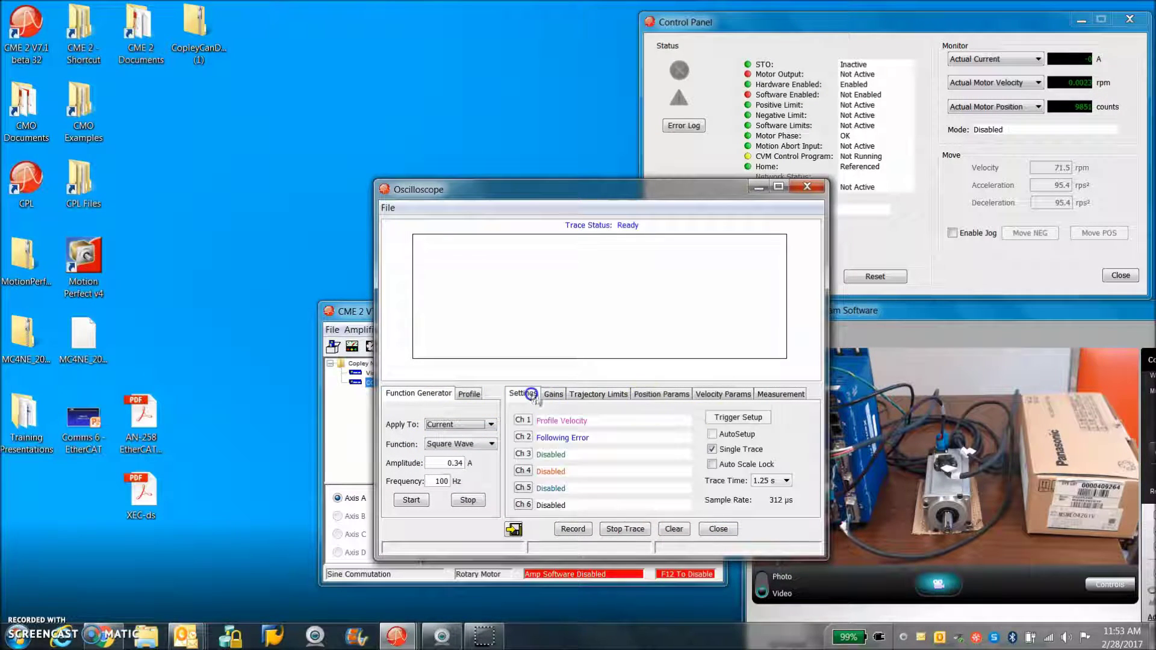
{"action": "left_click", "coordinate": [712, 433]}
{"action": "left_click", "coordinate": [416, 501]}
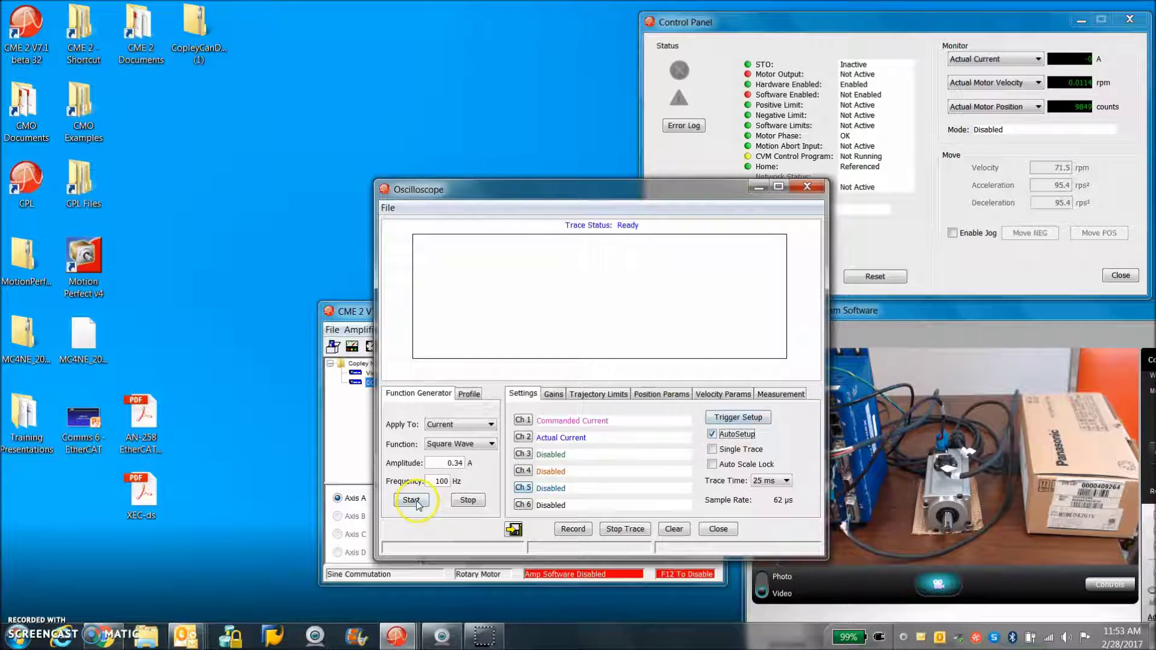
Step: Try Cp 1600 and adjust Ci on the Gains tab while the current test runs
{"action": "left_click", "coordinate": [554, 394]}
{"action": "left_click_drag", "start_coordinate": [734, 422], "coordinate": [772, 428]}
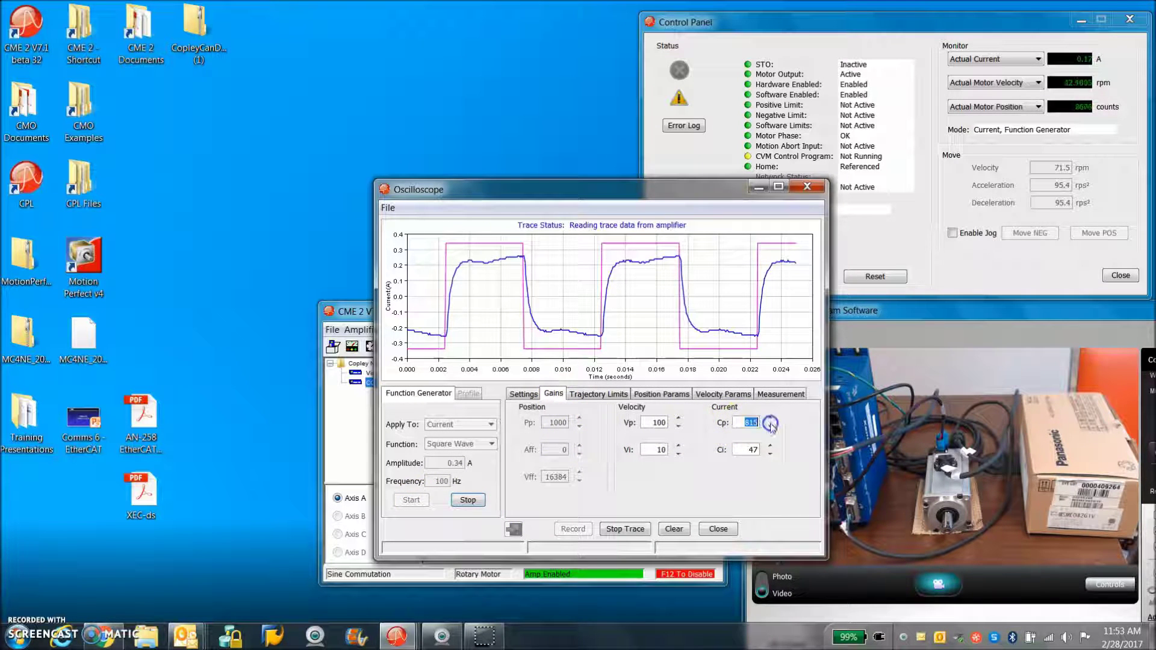
{"action": "type", "text": "1600"}
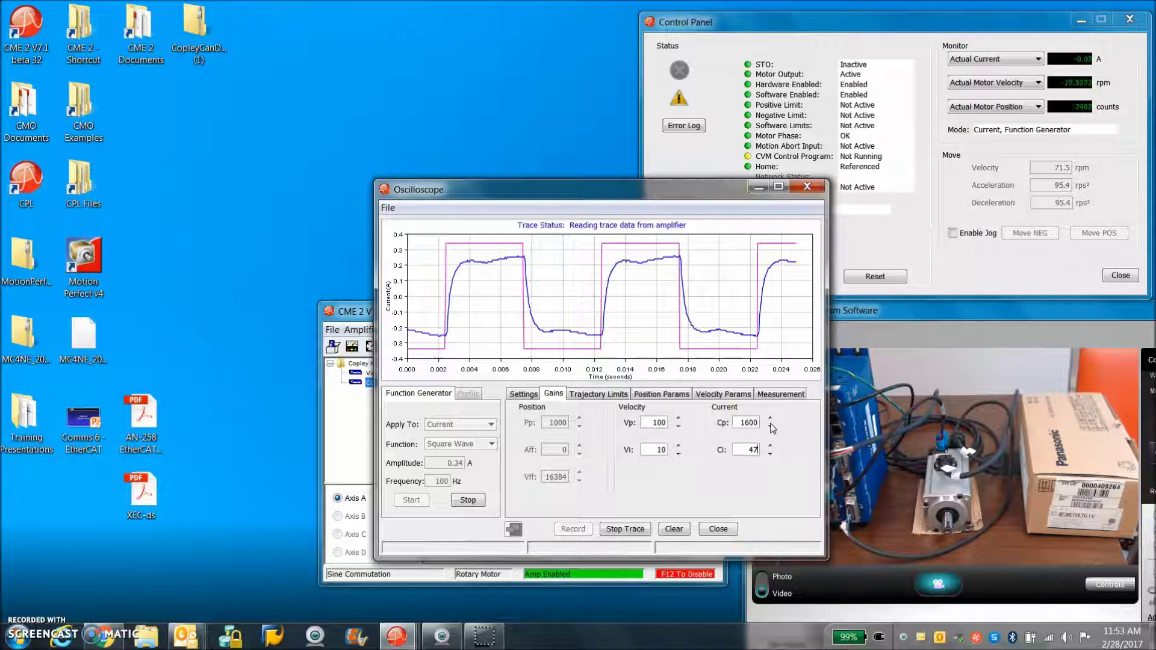
{"action": "left_click", "coordinate": [760, 432]}
{"action": "double_click", "coordinate": [747, 448]}
{"action": "type", "text": "7200"}
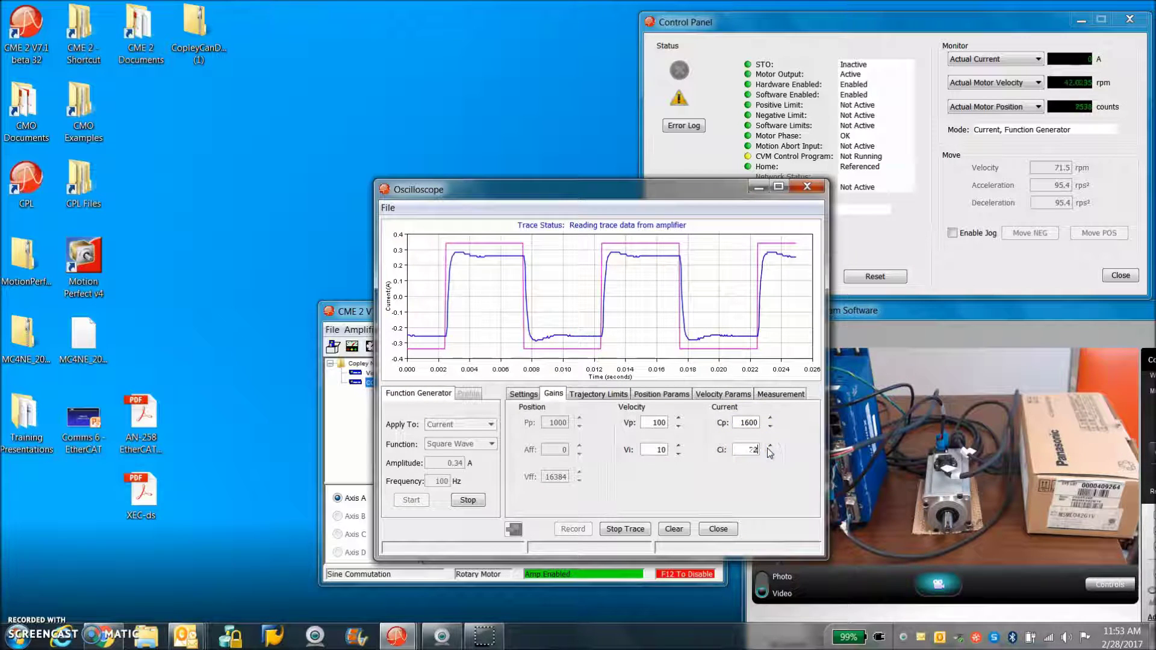
{"action": "double_click", "coordinate": [736, 455]}
{"action": "type", "text": "24"}
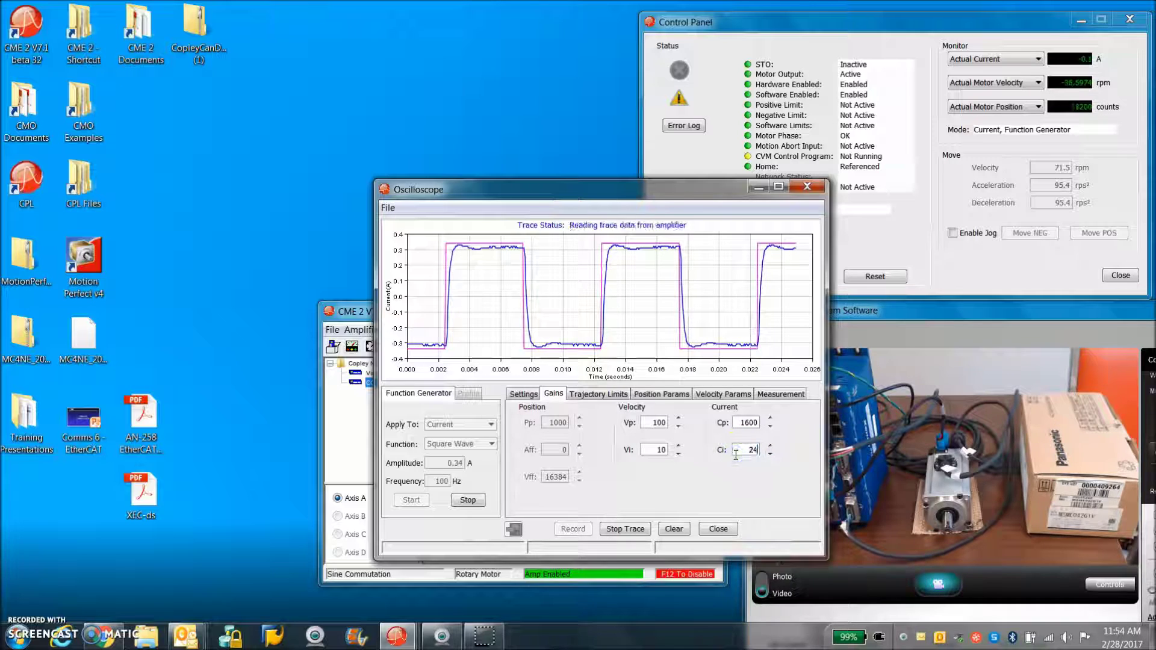
{"action": "left_click", "coordinate": [751, 450]}
{"action": "left_click", "coordinate": [776, 452]}
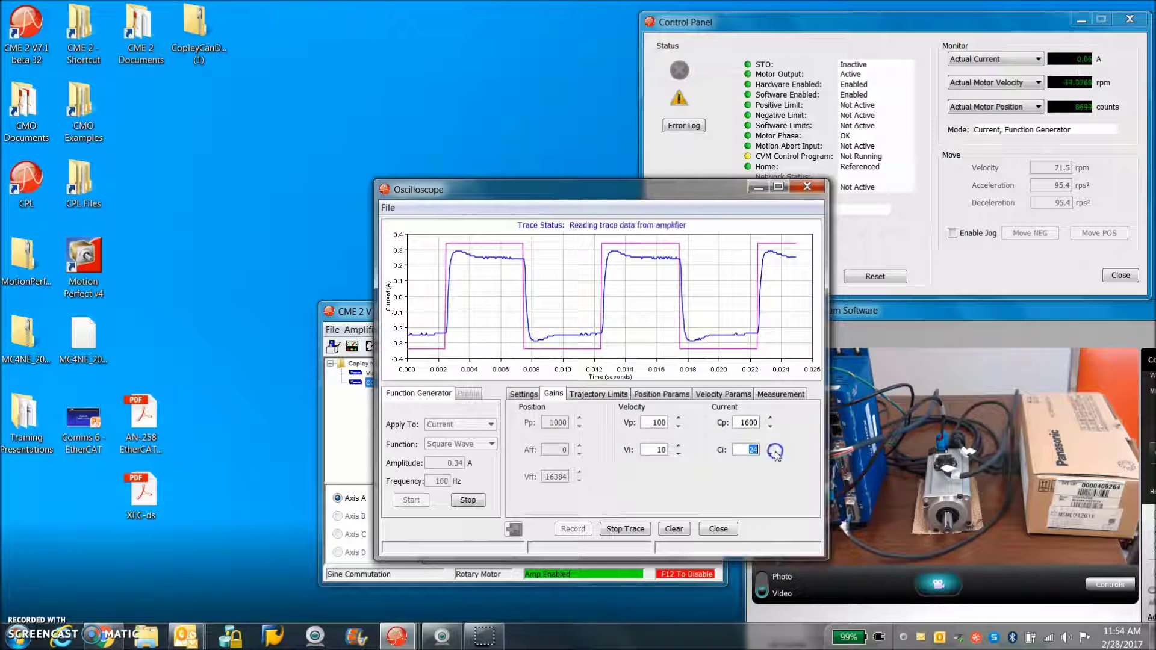
{"action": "left_click", "coordinate": [741, 423]}
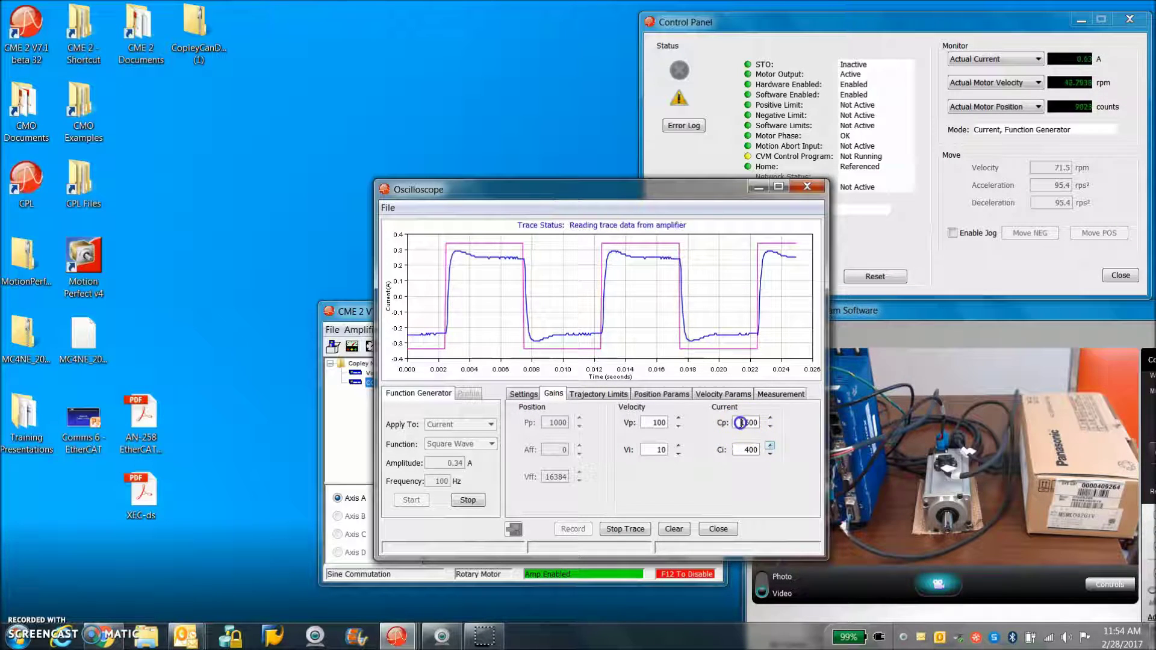
{"action": "left_click", "coordinate": [480, 291]}
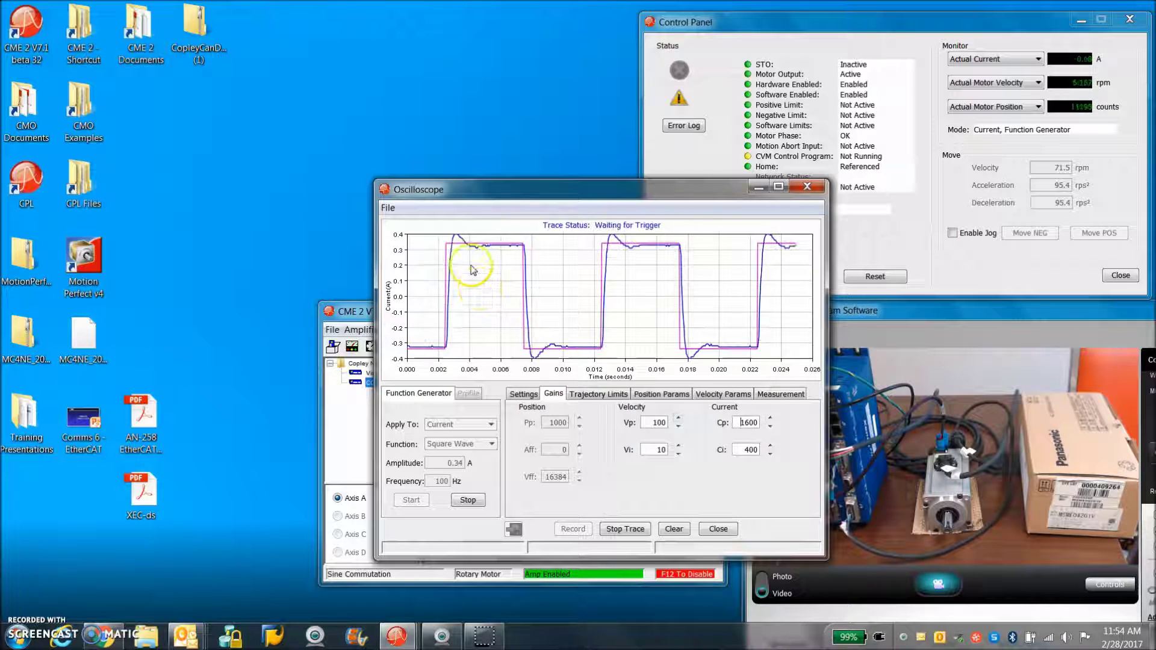
Step: Settle the current gains at Cp 1500 and Ci 200, then stop the test
{"action": "left_click", "coordinate": [746, 449]}
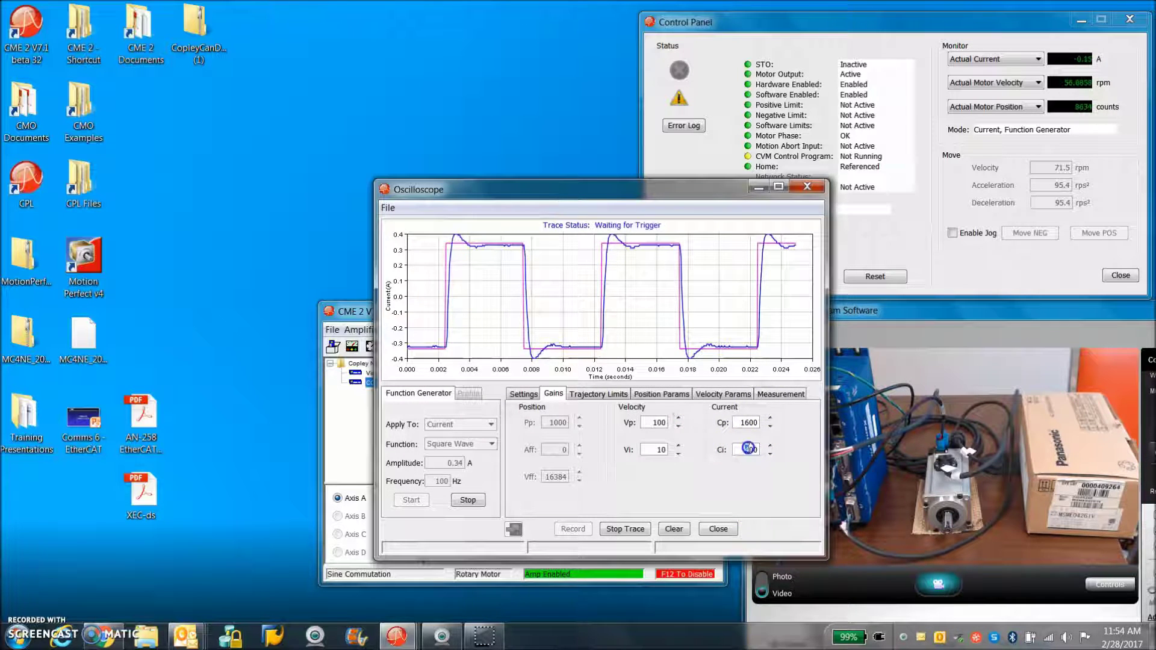
{"action": "type", "text": "2"}
{"action": "left_click", "coordinate": [747, 421]}
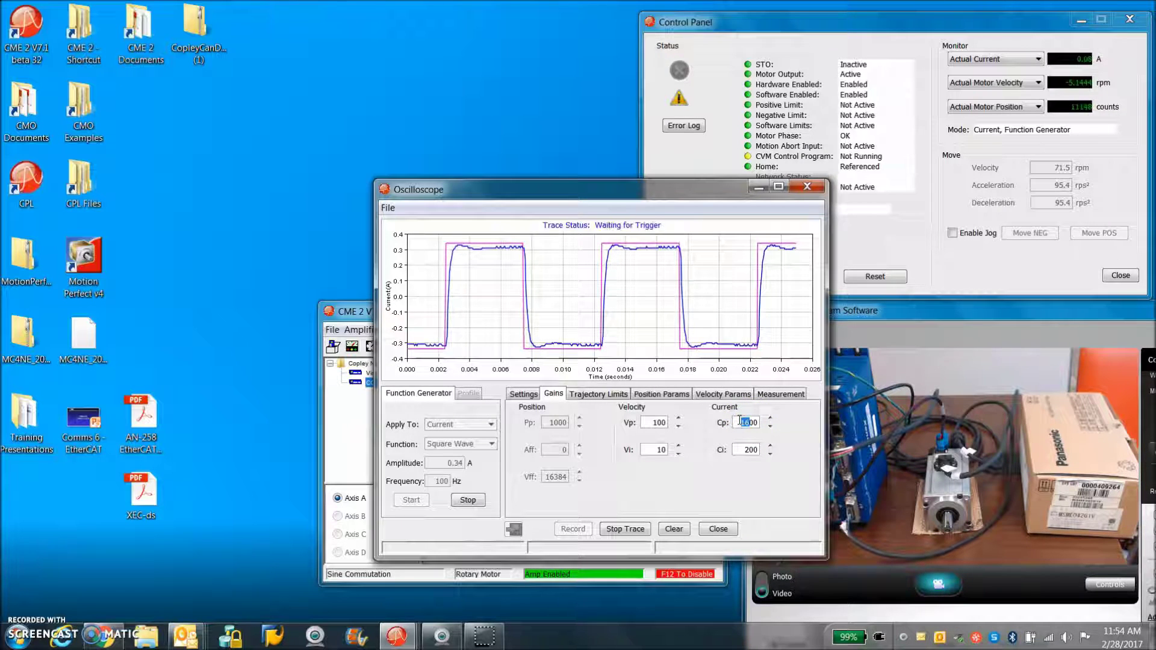
{"action": "type", "text": "0"}
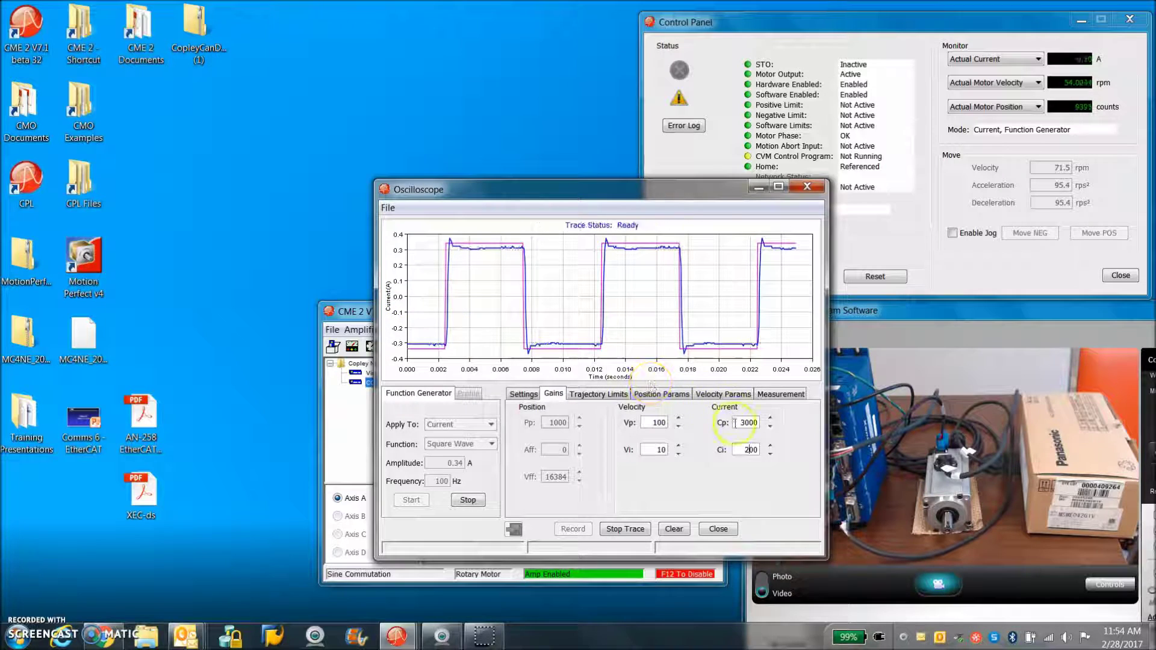
{"action": "type", "text": "15"}
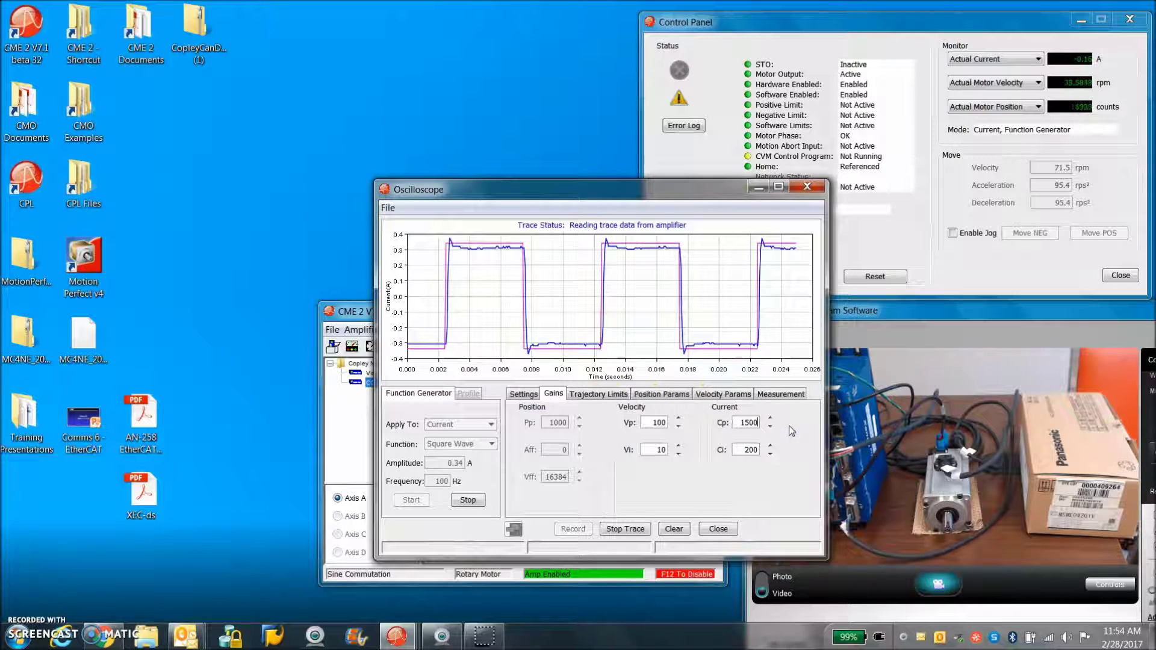
{"action": "left_click", "coordinate": [469, 501]}
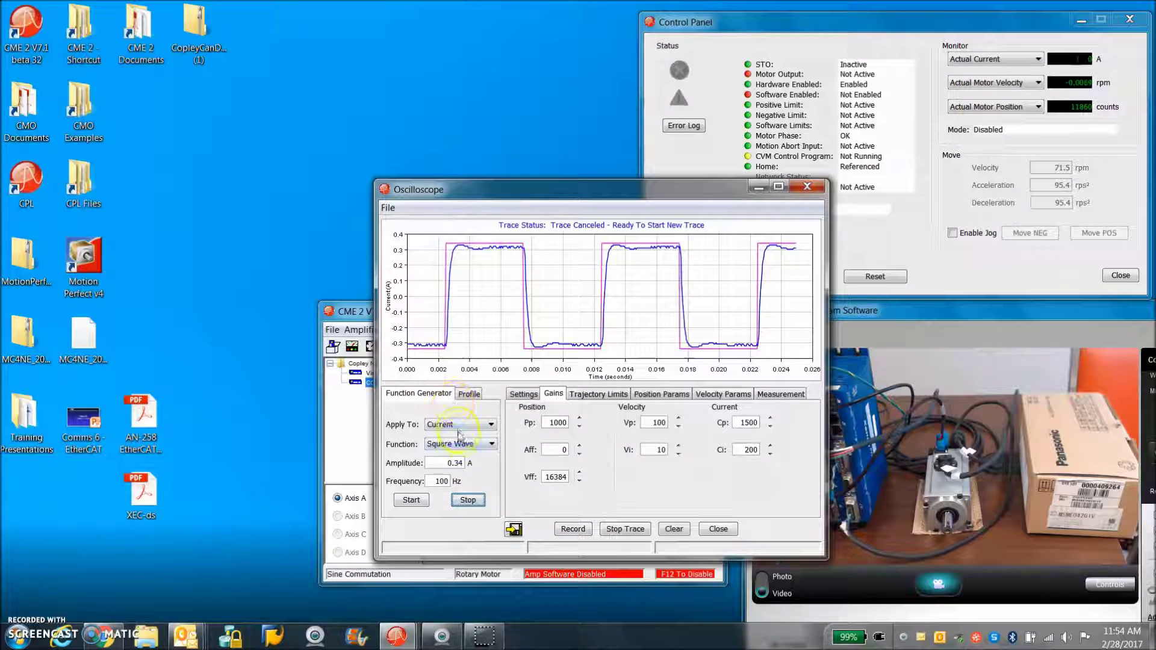
{"action": "left_click", "coordinate": [461, 425]}
Step: Apply the function generator to Velocity and set the acceleration limit to 300 rps²
{"action": "left_click", "coordinate": [458, 444]}
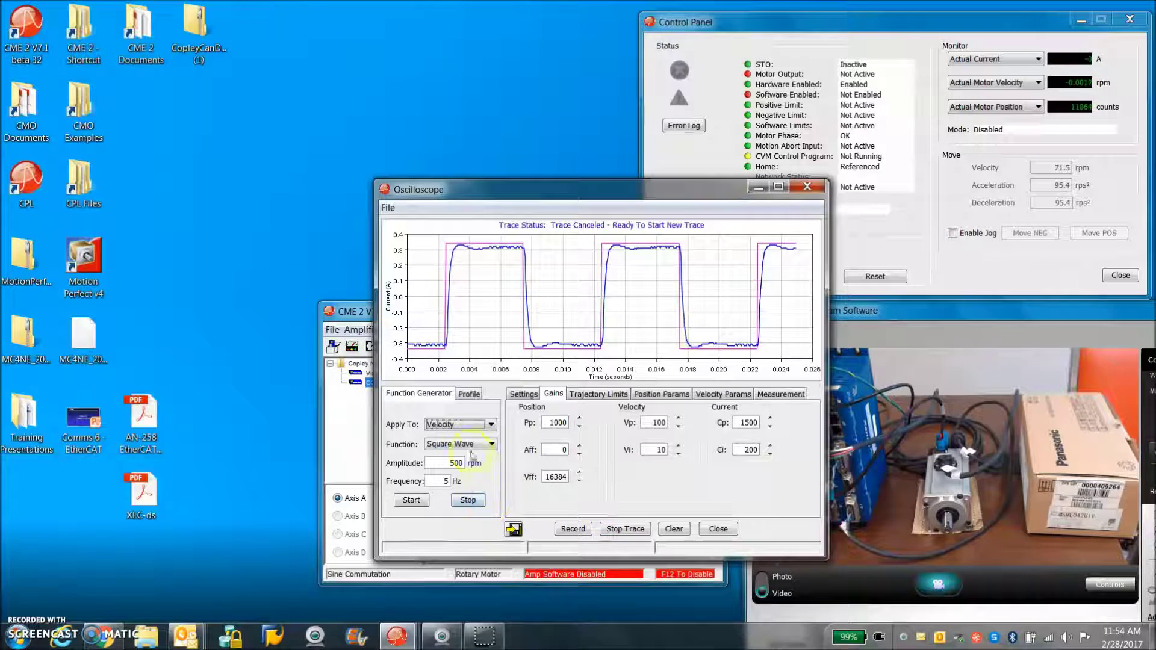
{"action": "left_click", "coordinate": [732, 395]}
{"action": "left_click_drag", "start_coordinate": [706, 437], "coordinate": [731, 440]}
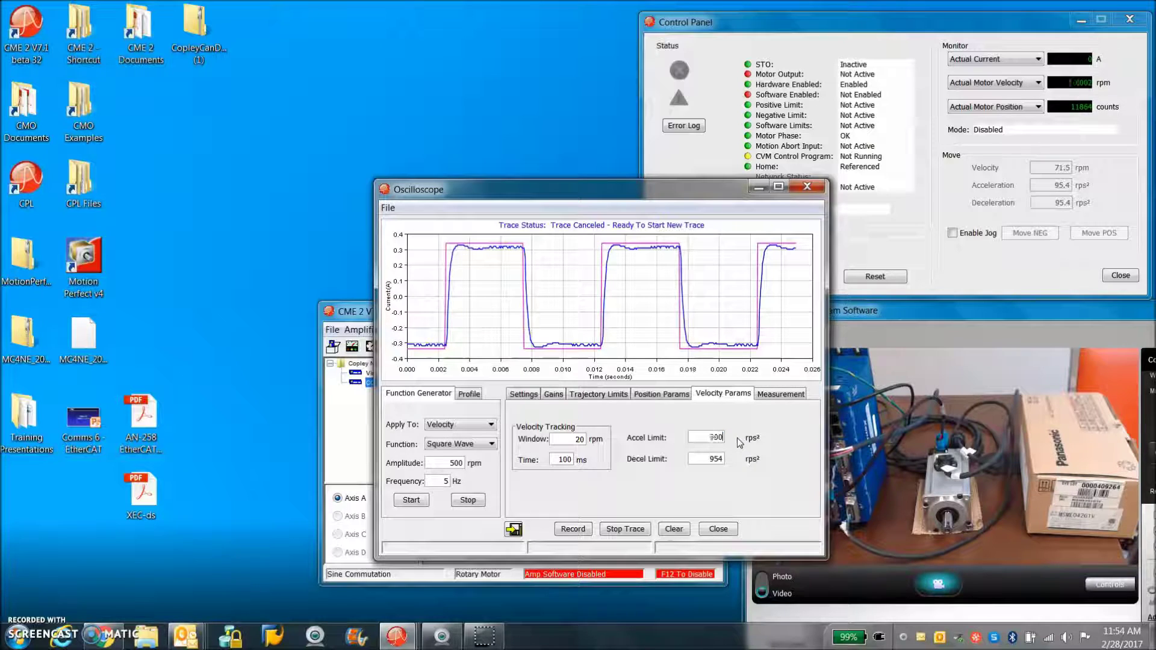
{"action": "type", "text": "300"}
{"action": "key", "text": "BackSpace"}
Step: Set frequency to 4 Hz, trace Actual Current on channel 3, and start the velocity test
{"action": "type", "text": "4"}
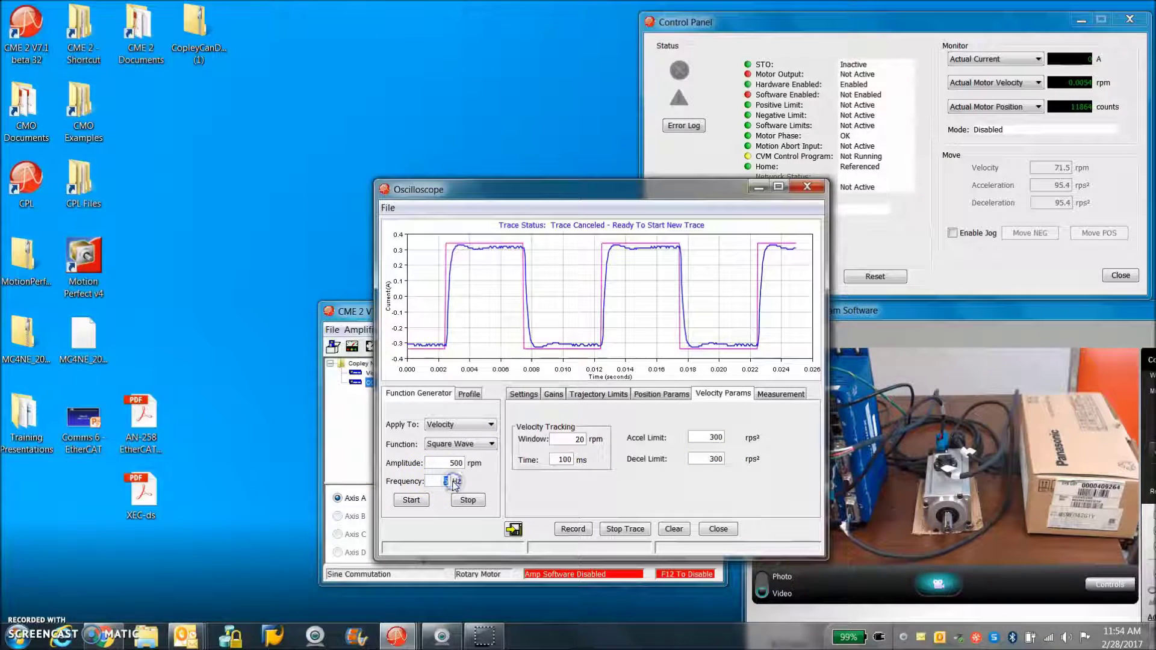
{"action": "left_click", "coordinate": [553, 395]}
{"action": "left_click", "coordinate": [523, 394]}
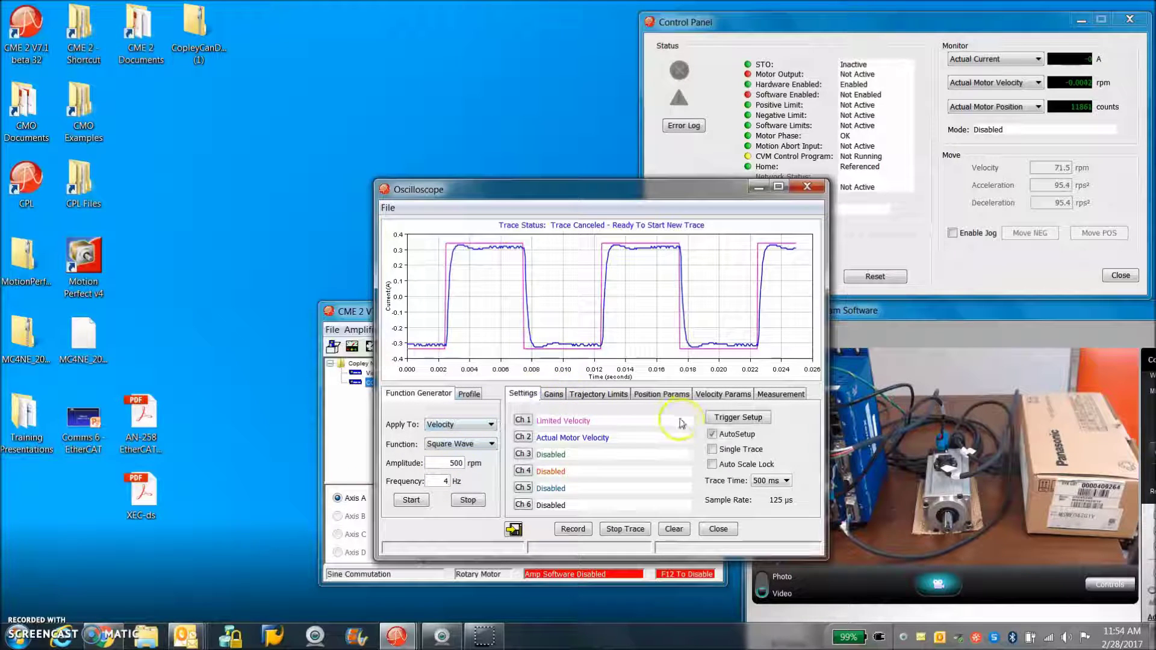
{"action": "left_click", "coordinate": [456, 463]}
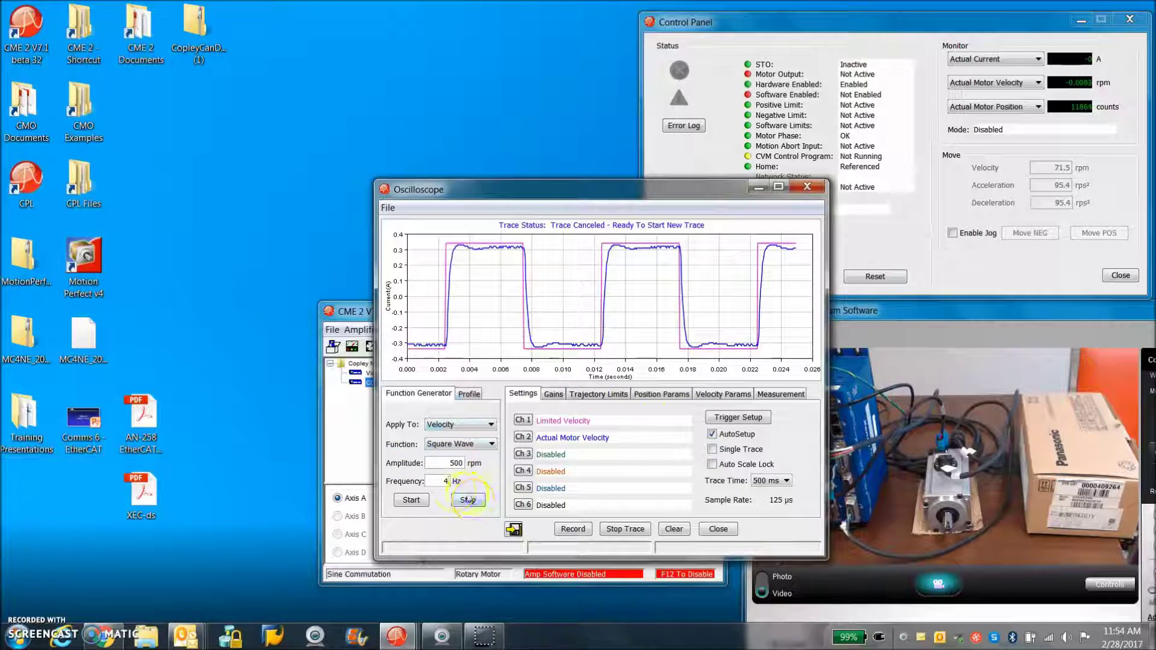
{"action": "left_click", "coordinate": [610, 477]}
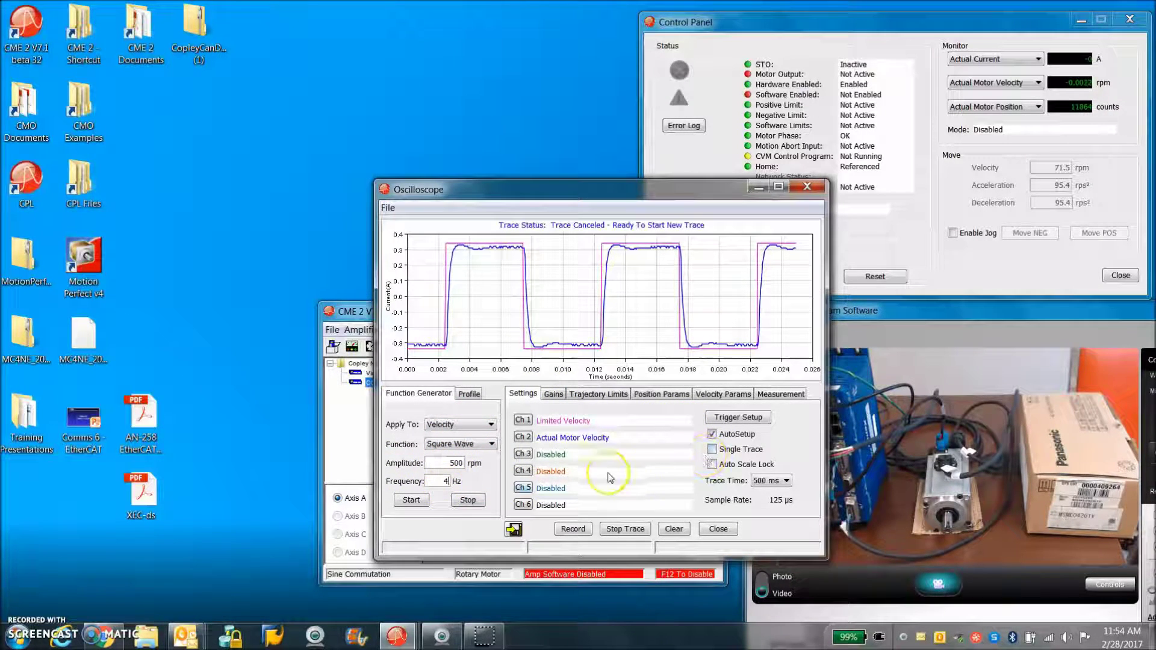
{"action": "left_click", "coordinate": [523, 454]}
{"action": "left_click", "coordinate": [505, 325]}
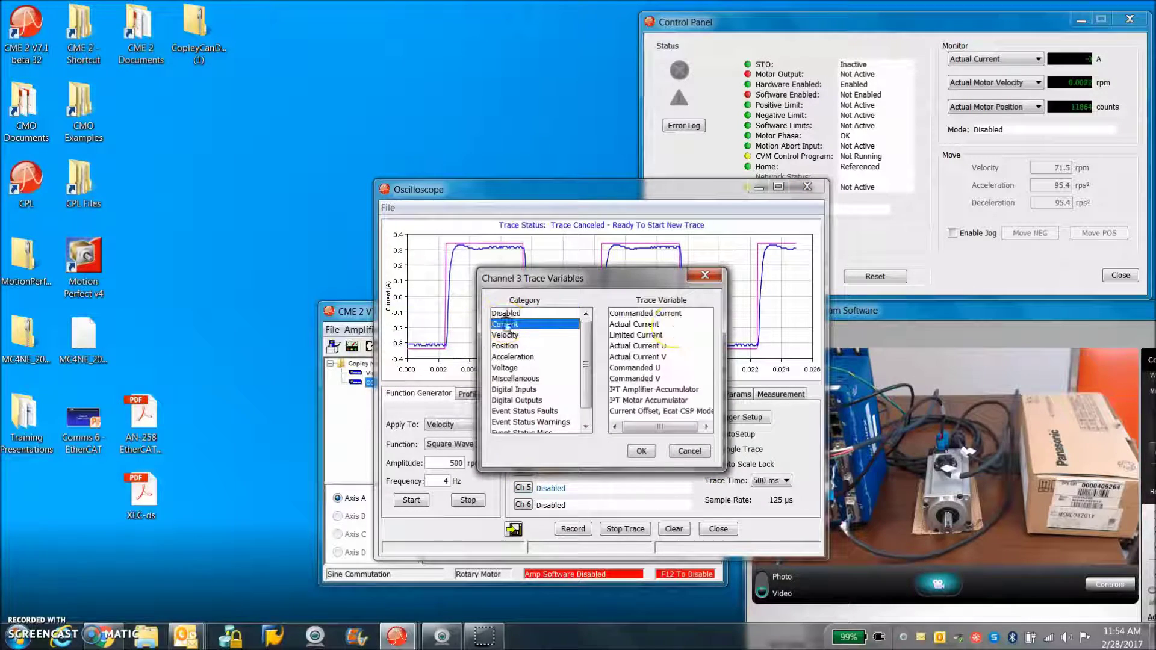
{"action": "left_click", "coordinate": [657, 324]}
{"action": "left_click", "coordinate": [641, 451]}
{"action": "left_click", "coordinate": [407, 501]}
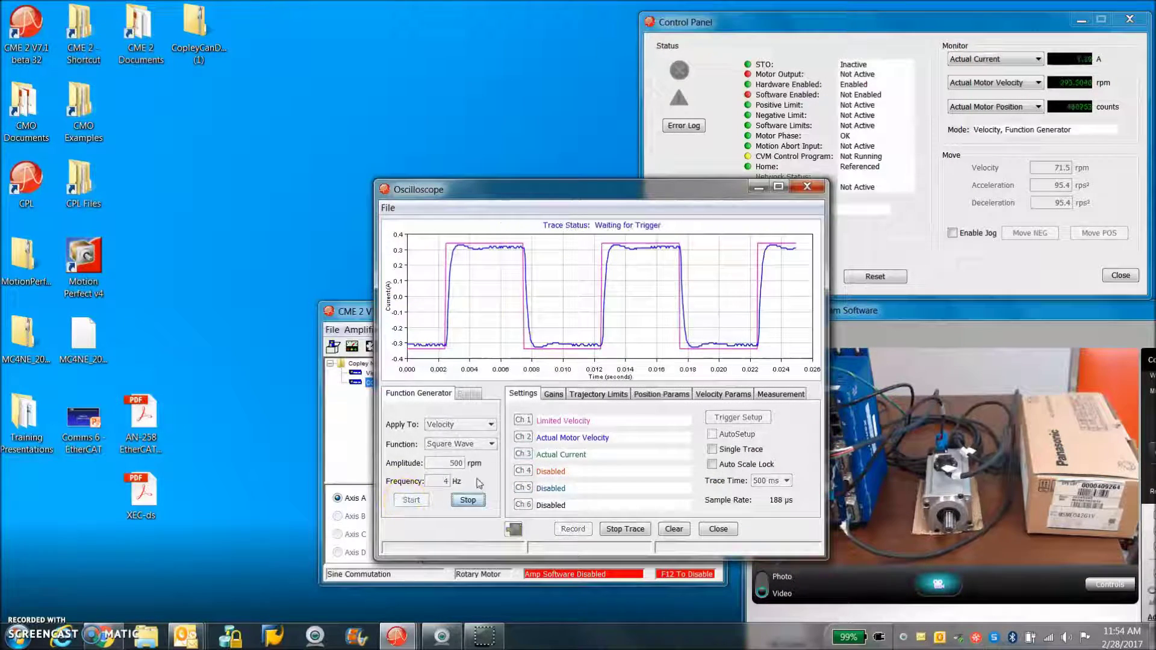
Step: Lower Vp from 100 to 1 on the Gains tab, keeping Vi at 0
{"action": "left_click", "coordinate": [553, 394]}
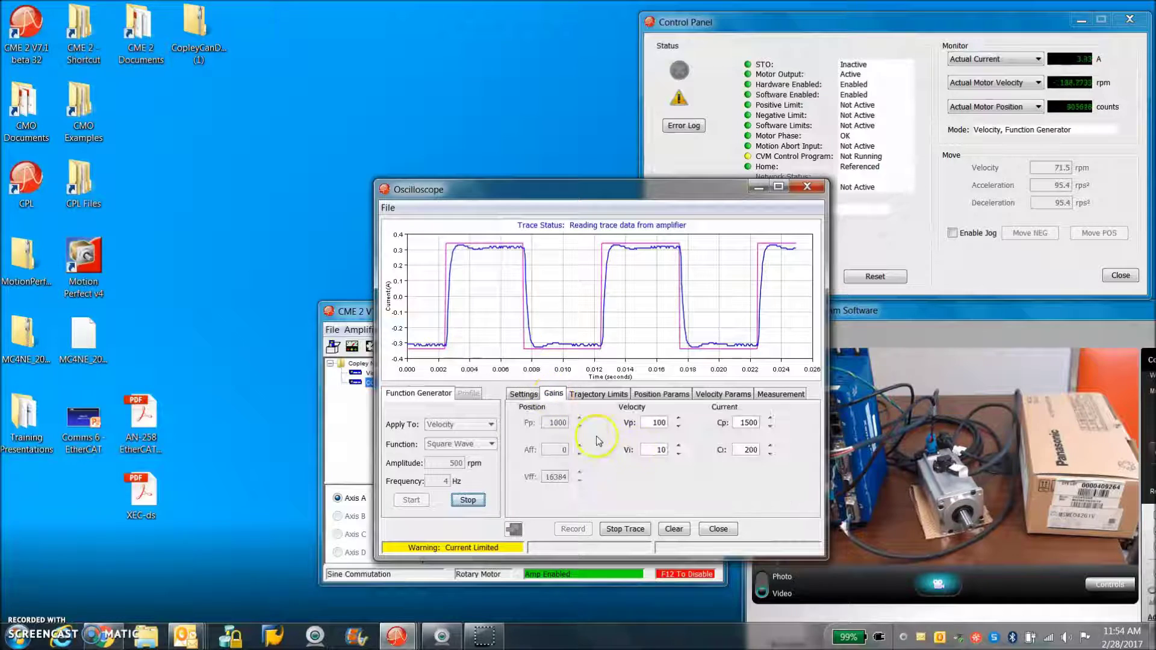
{"action": "left_click", "coordinate": [662, 423]}
{"action": "key", "text": "BackSpace"}
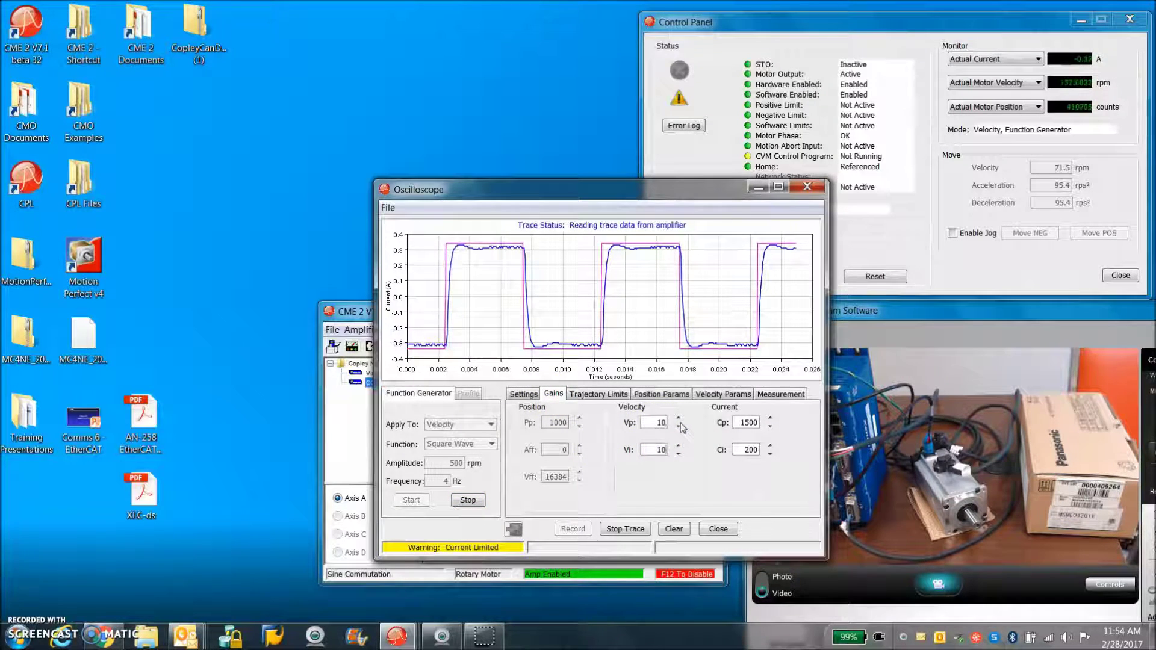
{"action": "left_click", "coordinate": [651, 448]}
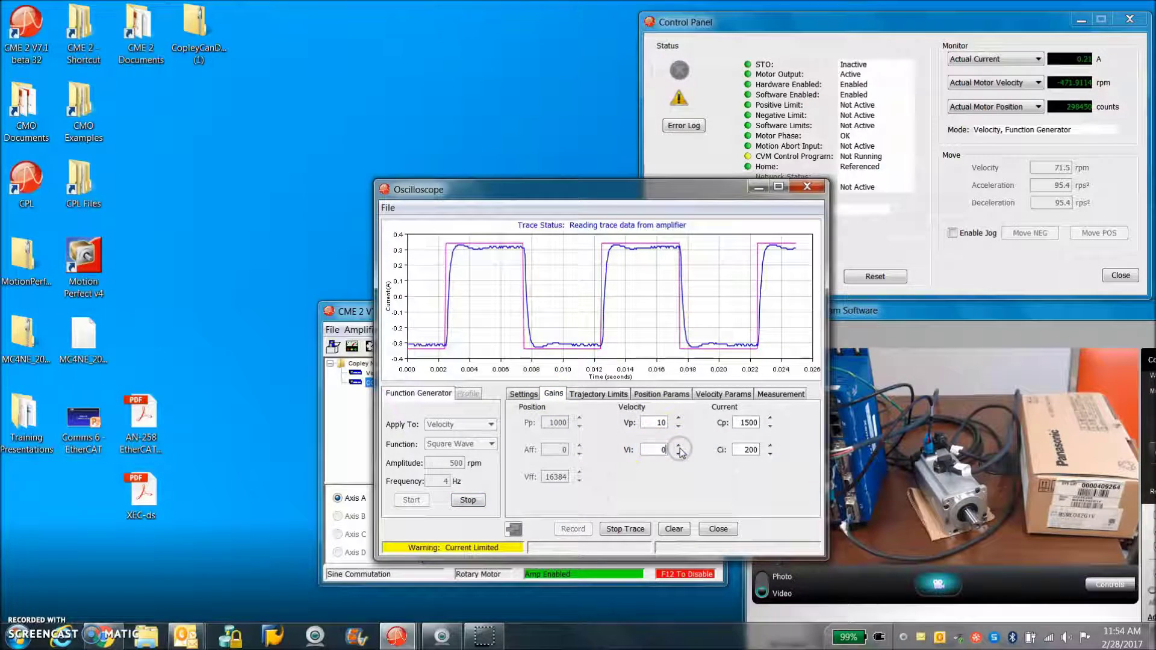
{"action": "left_click", "coordinate": [678, 425]}
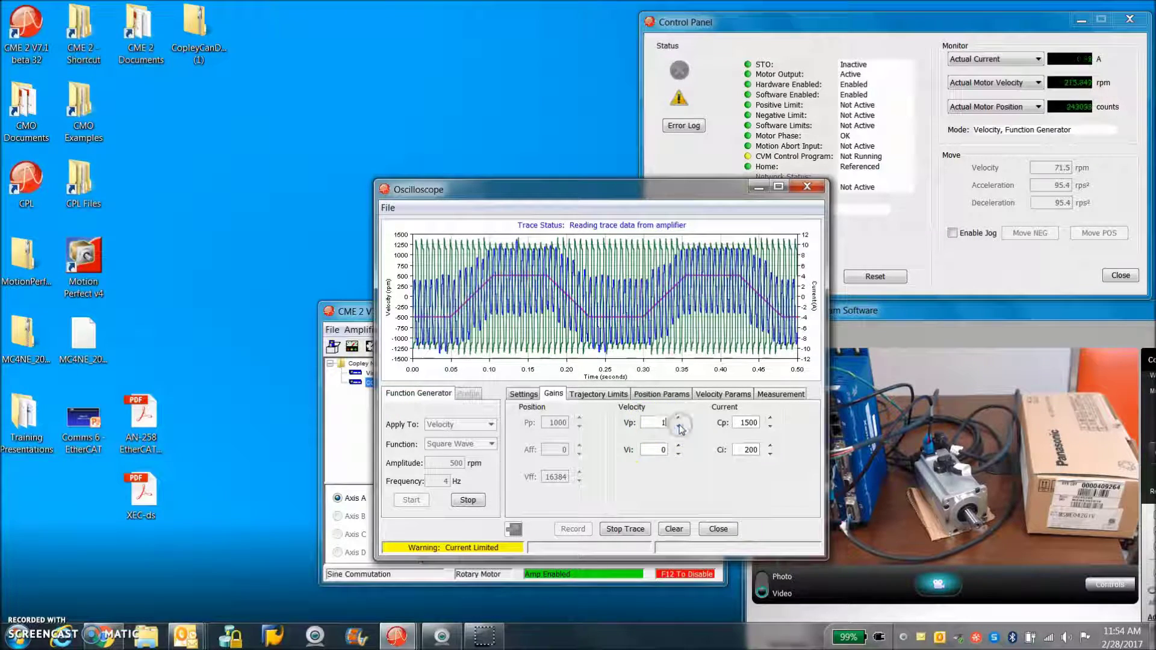
{"action": "key", "text": "Tab"}
{"action": "left_click_drag", "start_coordinate": [640, 197], "coordinate": [743, 138]}
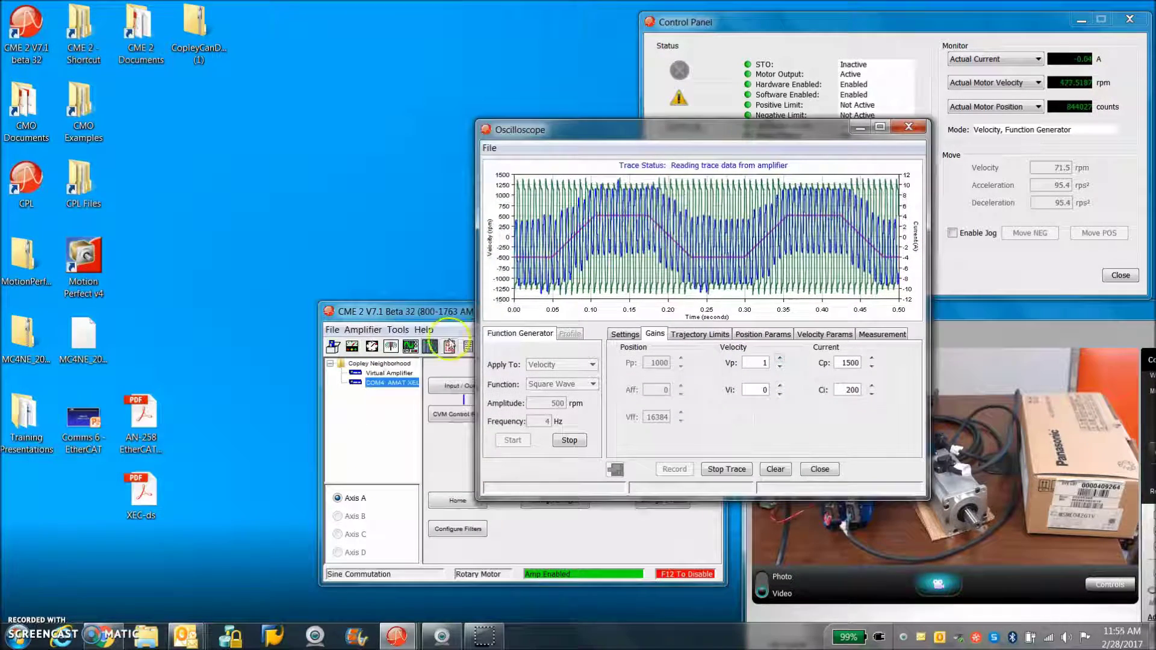
Step: Enable Low Gains Shift in the Velocity Loop settings
{"action": "left_click", "coordinate": [592, 456]}
{"action": "left_click", "coordinate": [593, 451]}
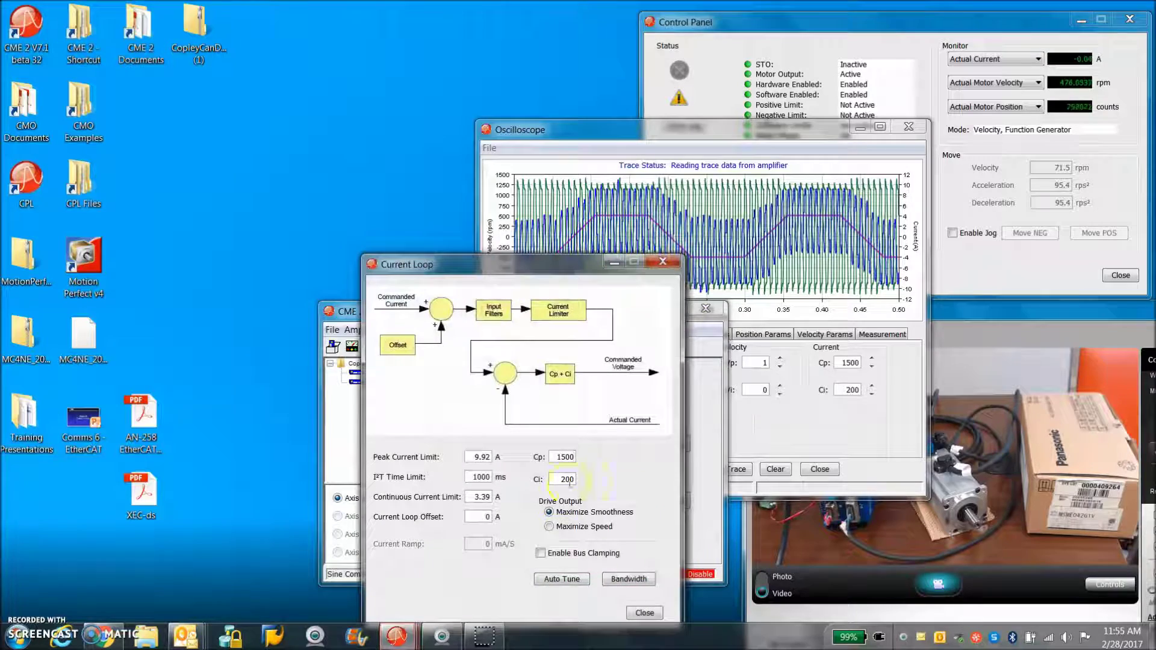
{"action": "key", "text": "Return"}
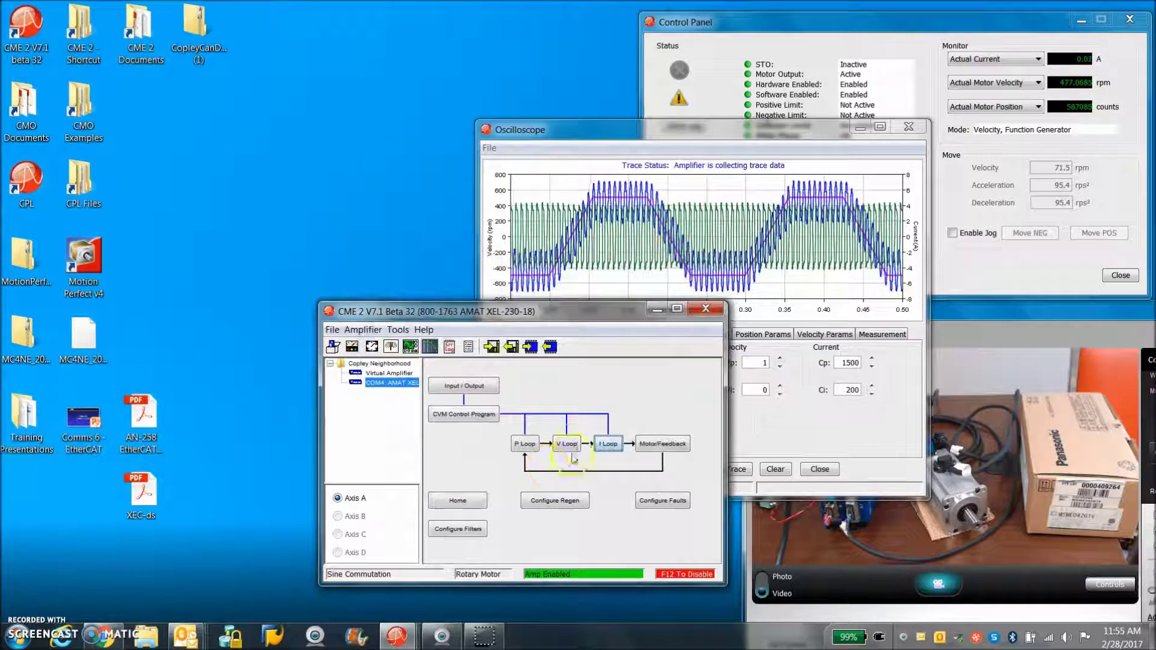
{"action": "left_click", "coordinate": [569, 444]}
{"action": "left_click", "coordinate": [664, 476]}
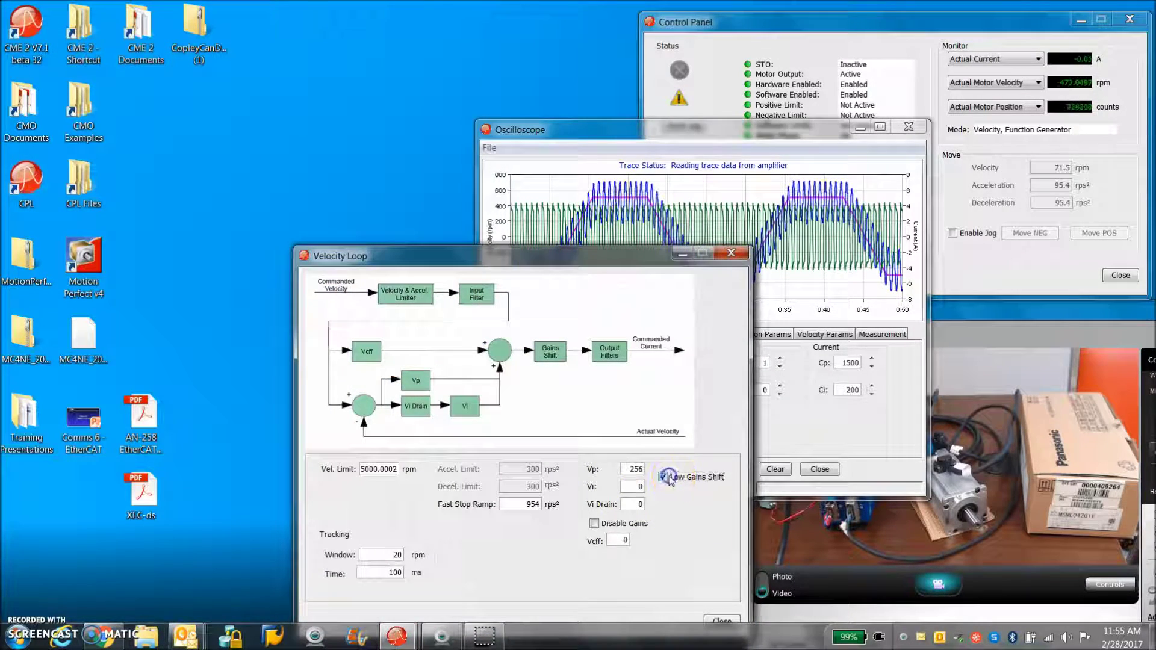
{"action": "left_click", "coordinate": [731, 252]}
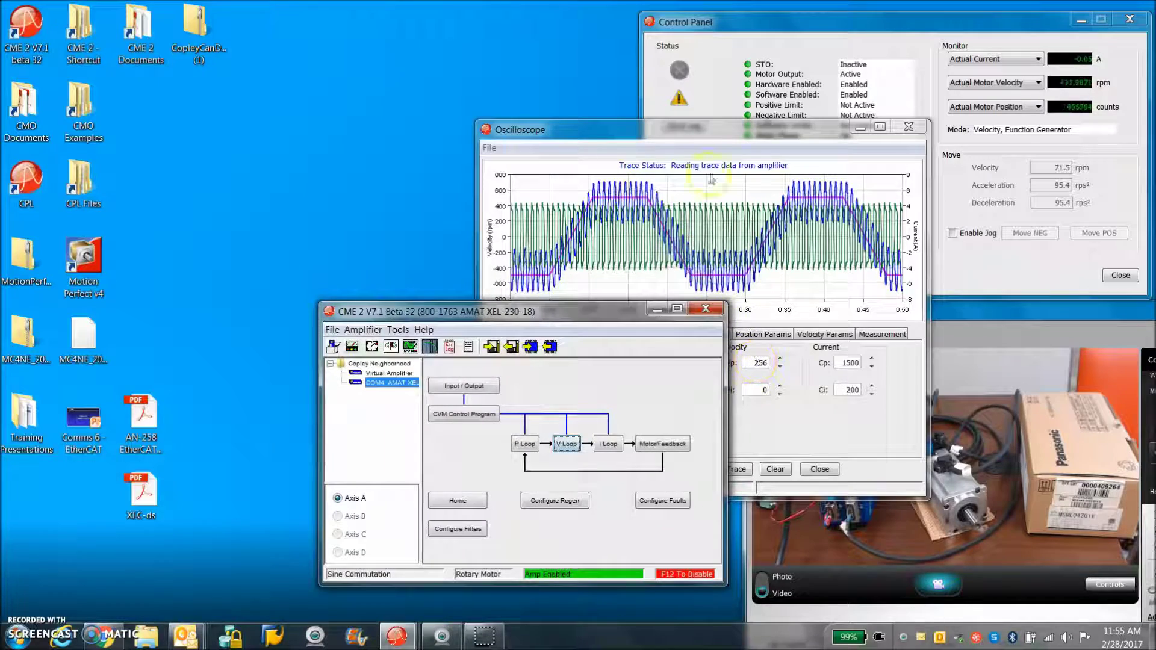
Step: Set Vp to 300 on the oscilloscope's Gains tab
{"action": "left_click_drag", "start_coordinate": [702, 138], "coordinate": [518, 248]}
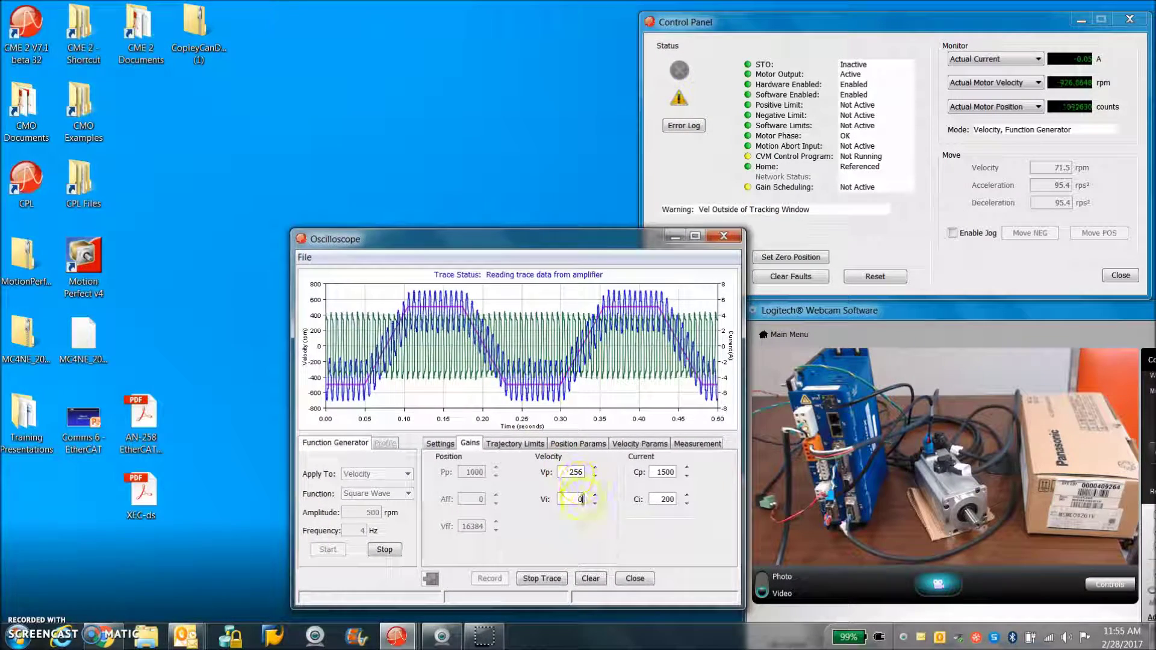
{"action": "double_click", "coordinate": [566, 471]}
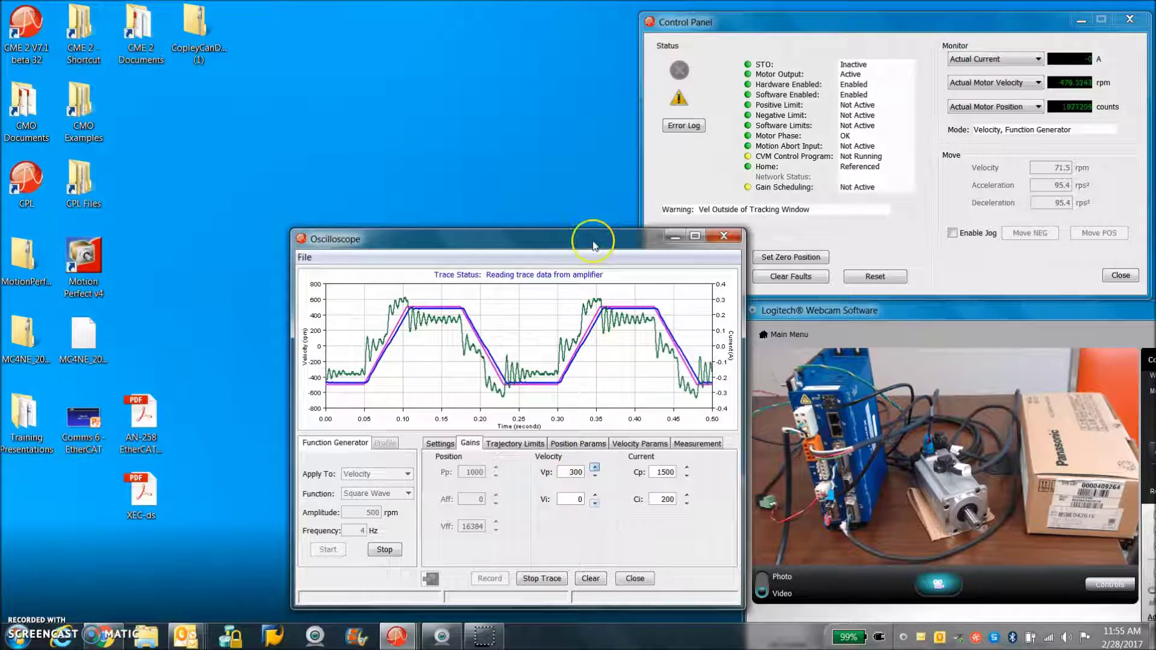
{"action": "left_click_drag", "start_coordinate": [591, 236], "coordinate": [723, 162]}
{"action": "left_click", "coordinate": [384, 313]}
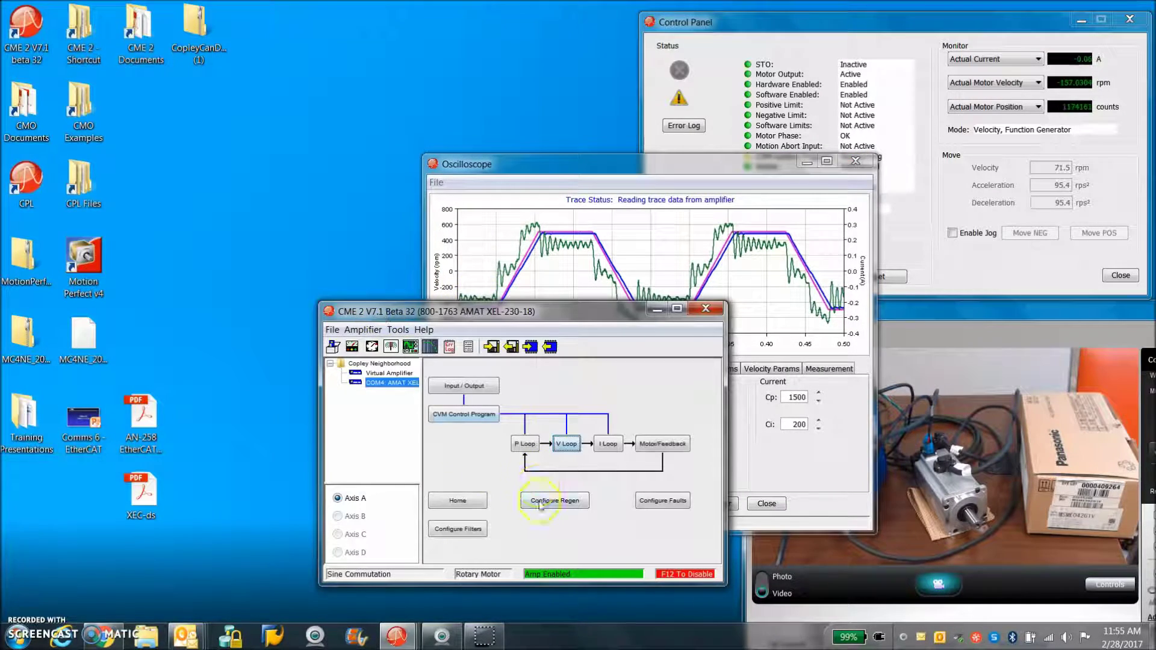
Step: Set V Loop Output Filter 1 to a single-pole low-pass and apply it
{"action": "left_click", "coordinate": [463, 529]}
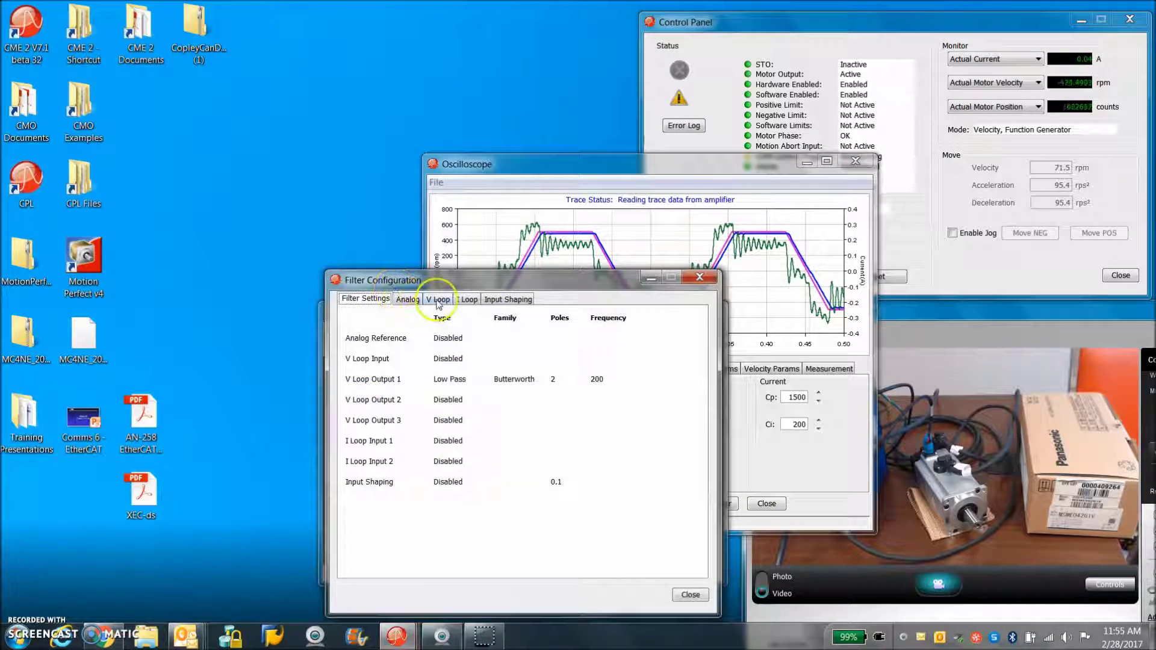
{"action": "left_click", "coordinate": [438, 299]}
{"action": "left_click", "coordinate": [480, 465]}
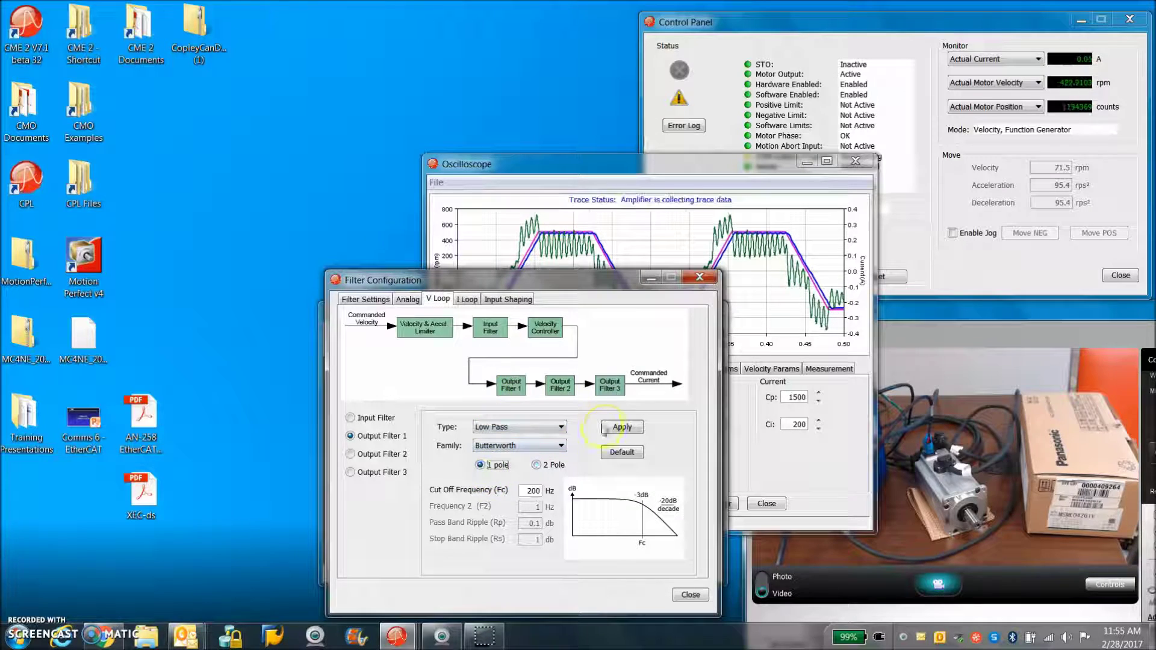
{"action": "left_click", "coordinate": [622, 427]}
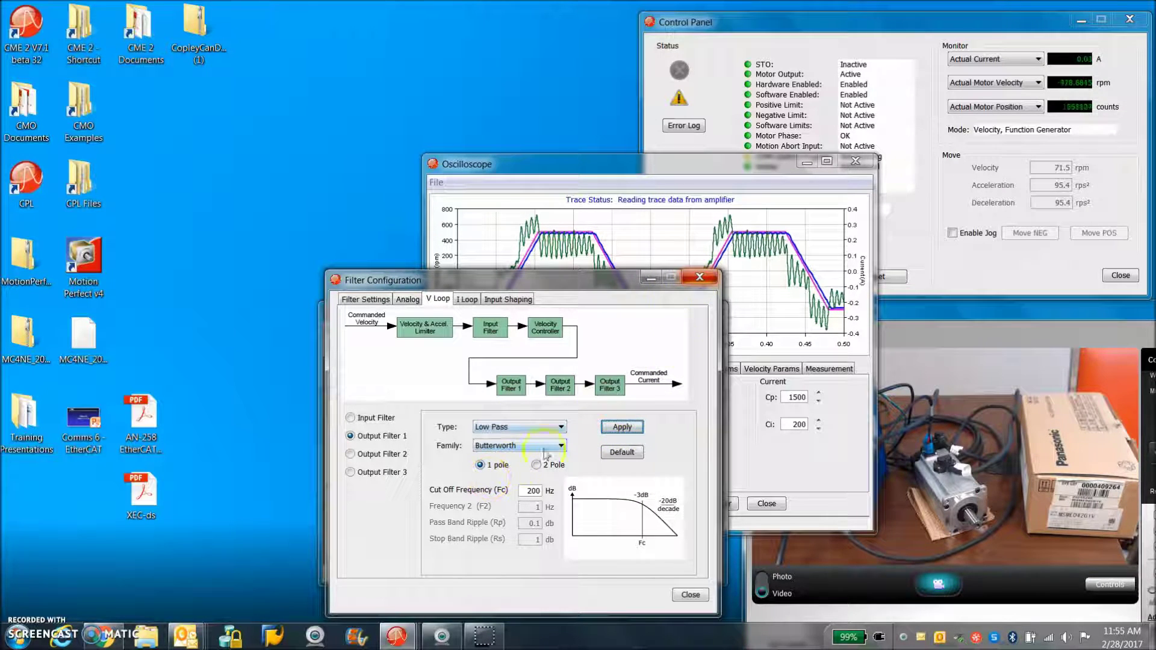
{"action": "left_click", "coordinate": [699, 277]}
Step: On the oscilloscope Gains tab, set Vp to 150 and Vi to 150
{"action": "left_click", "coordinate": [552, 292]}
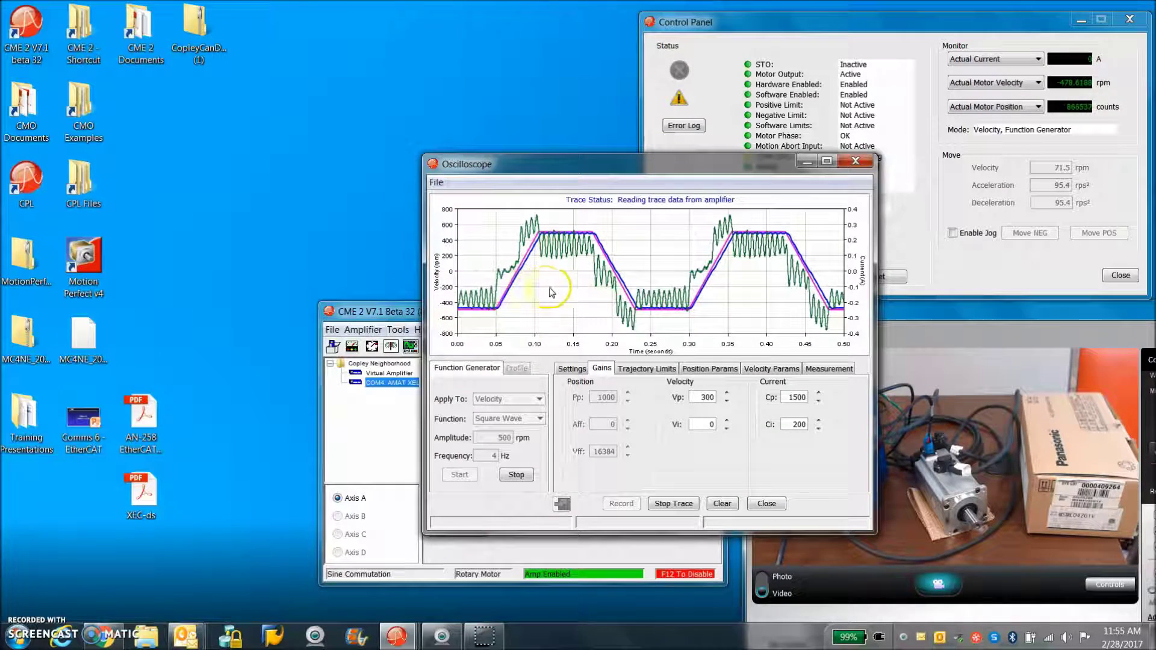
{"action": "left_click", "coordinate": [626, 356]}
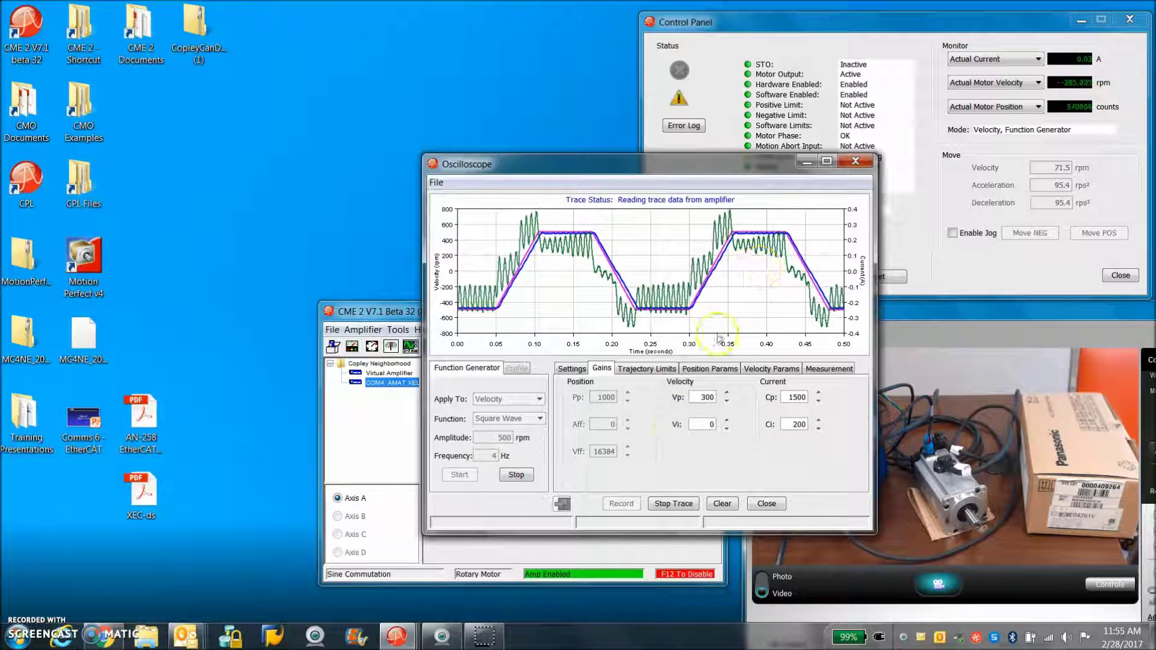
{"action": "left_click", "coordinate": [700, 421]}
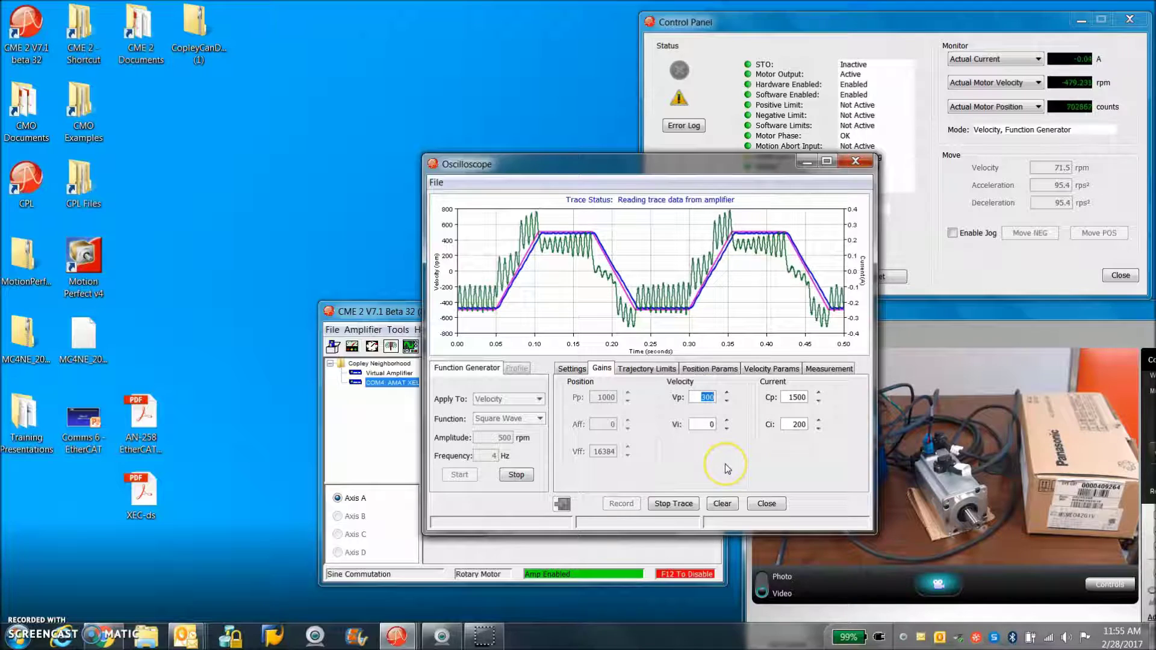
{"action": "type", "text": "1500"}
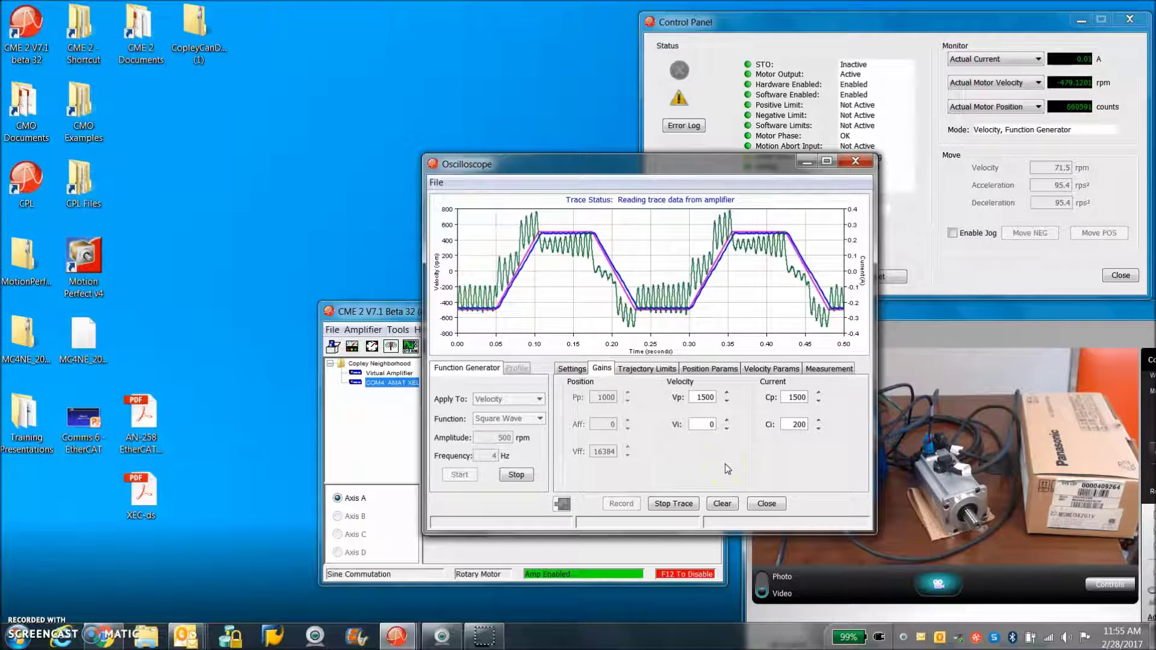
{"action": "left_click", "coordinate": [710, 425]}
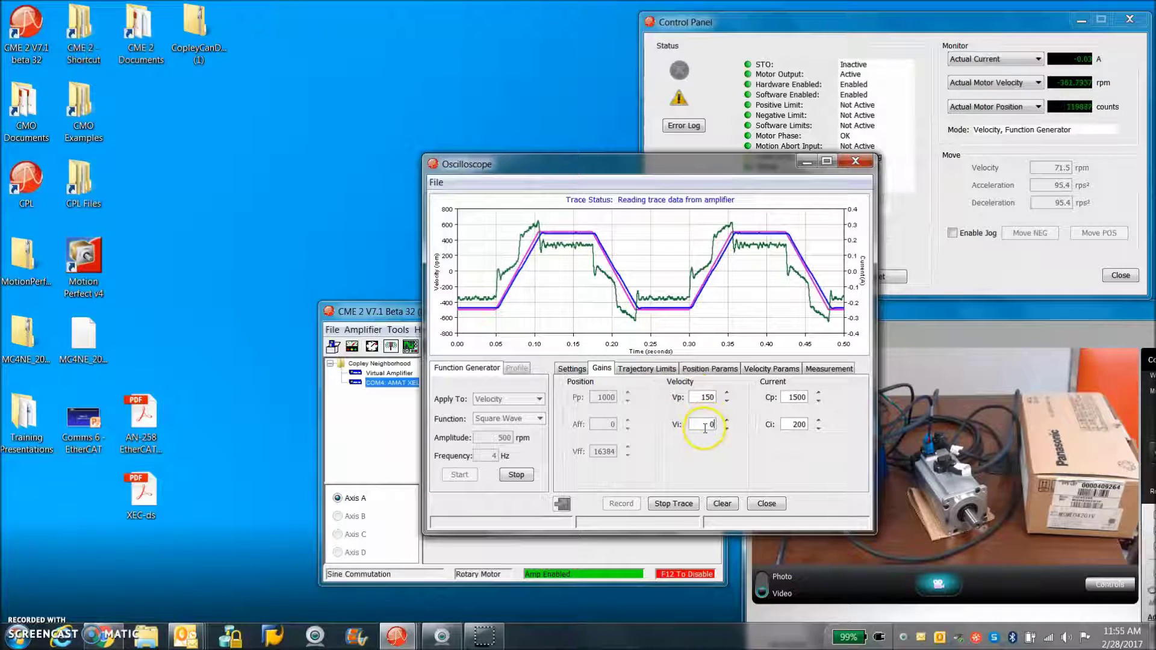
{"action": "double_click", "coordinate": [712, 424]}
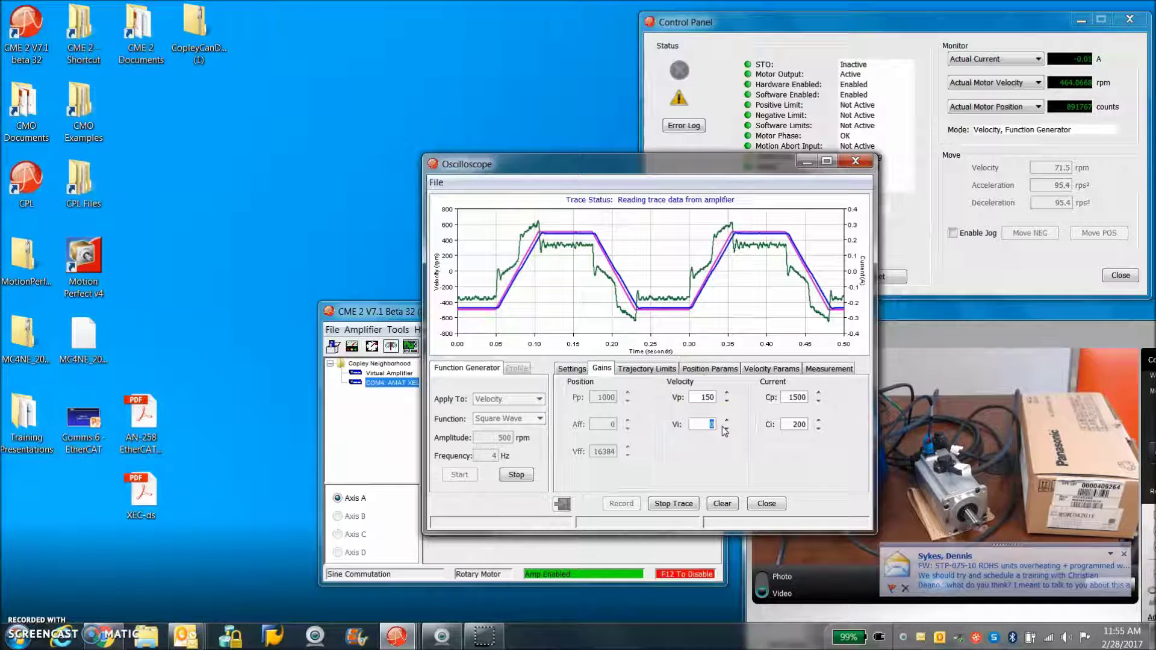
{"action": "type", "text": "15"}
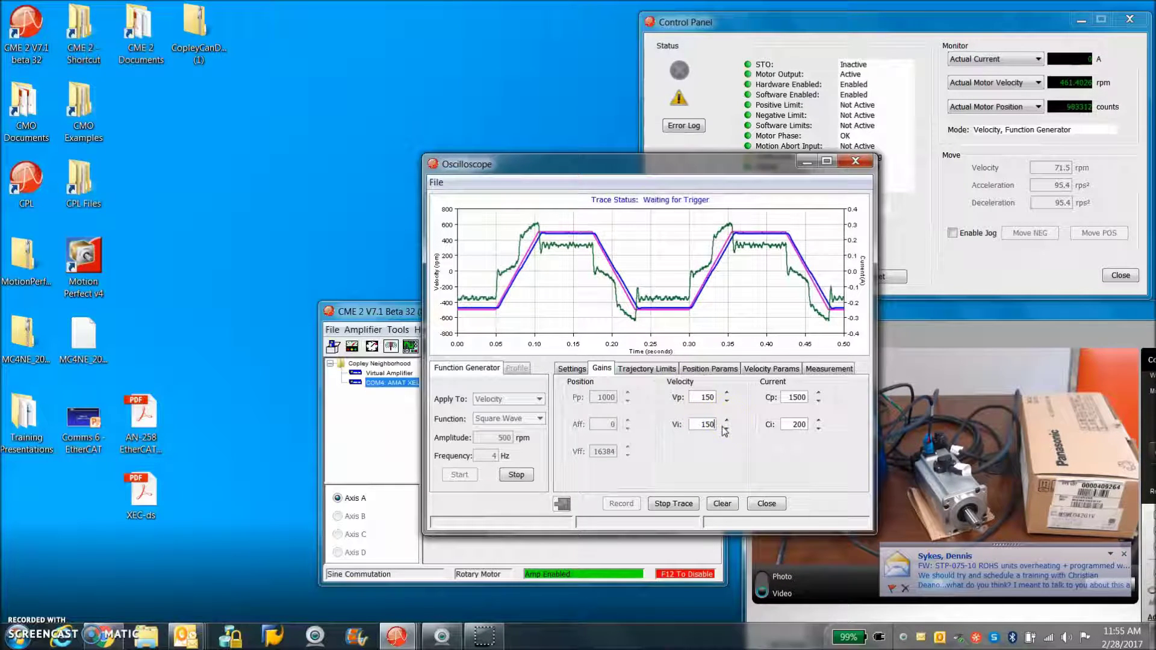
{"action": "type", "text": "0"}
{"action": "left_click", "coordinate": [704, 399]}
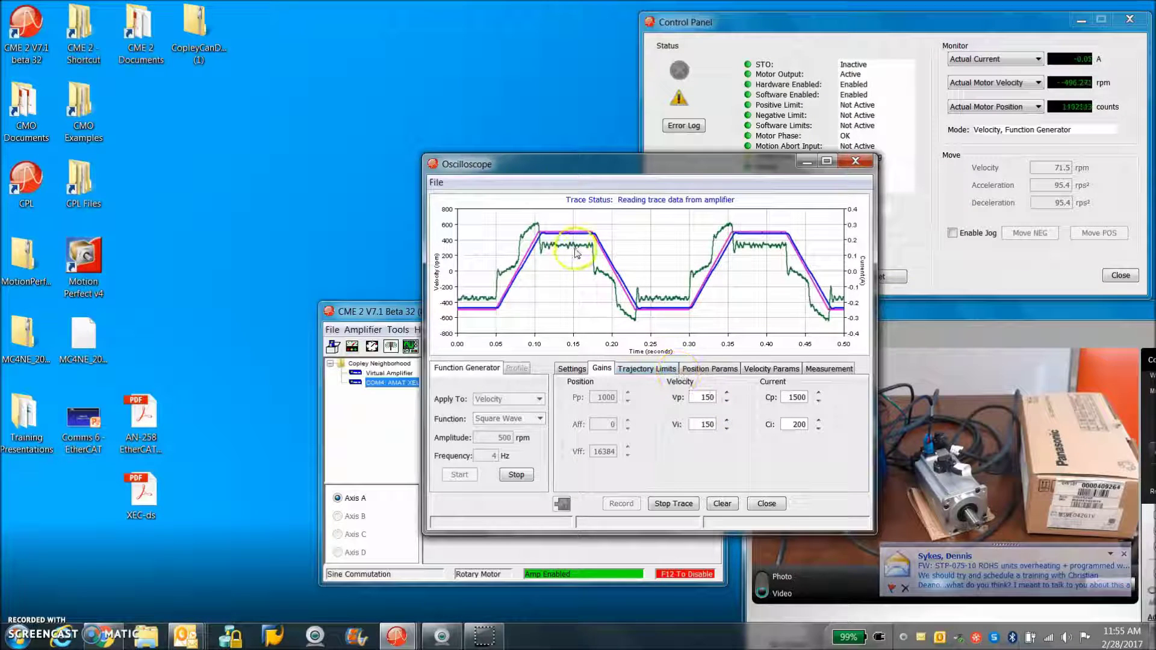
Step: Zoom the trace into the velocity step's overshoot, then back to full view
{"action": "left_click_drag", "start_coordinate": [517, 218], "coordinate": [689, 280]}
{"action": "left_click_drag", "start_coordinate": [476, 204], "coordinate": [704, 268]}
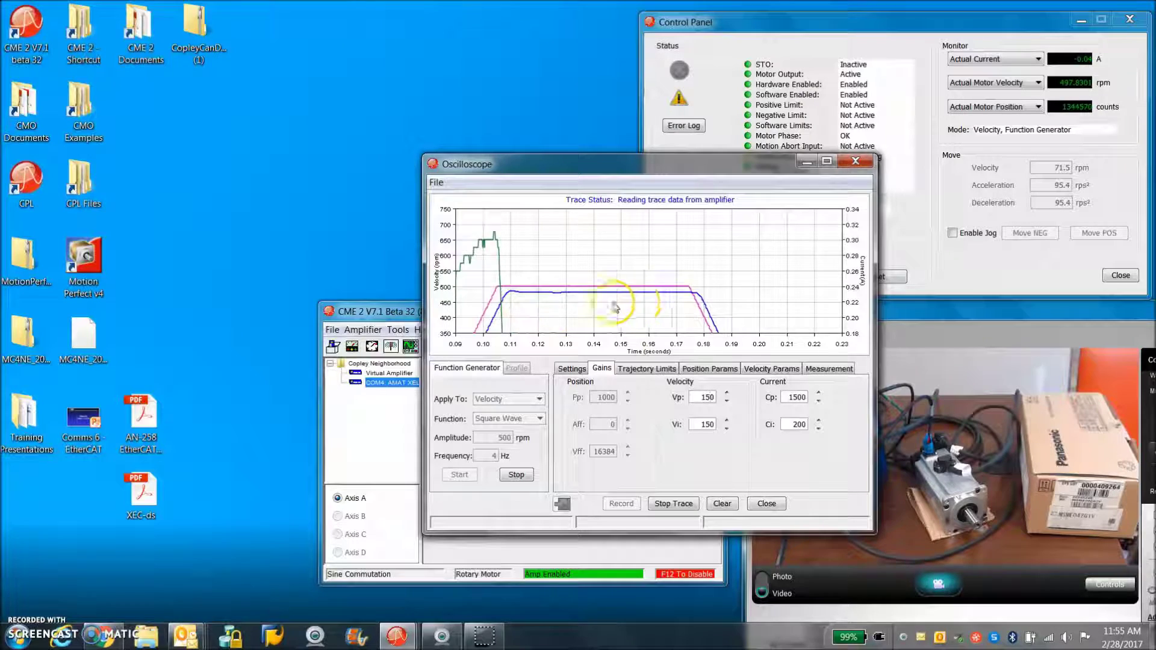
{"action": "left_click_drag", "start_coordinate": [619, 304], "coordinate": [491, 243]}
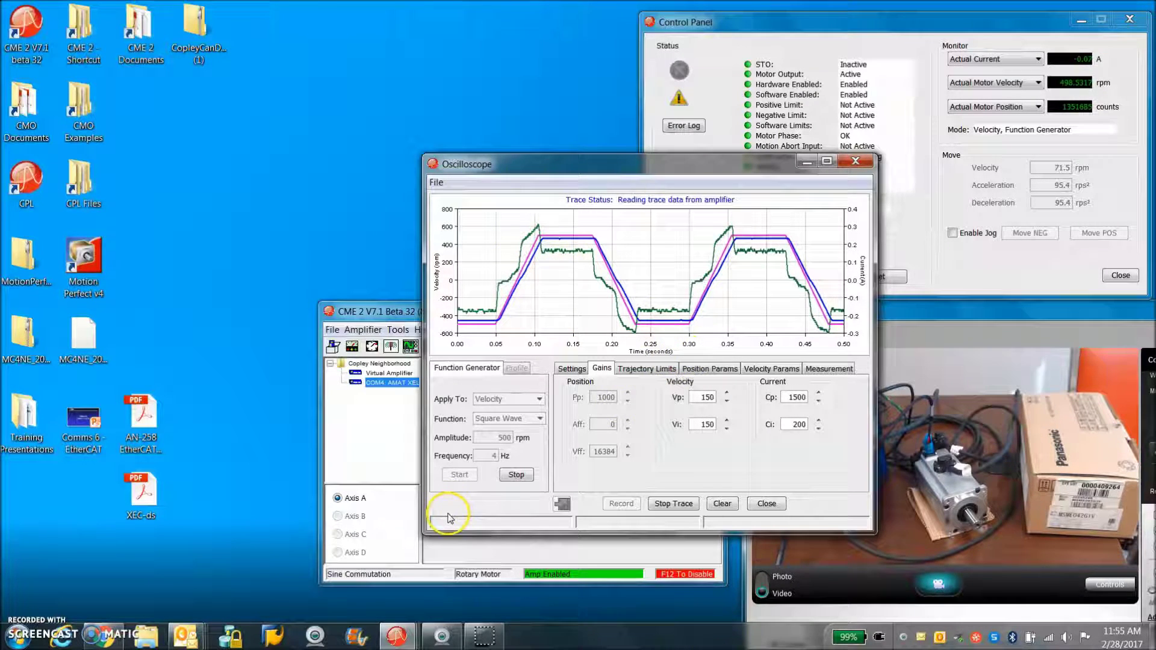
{"action": "left_click", "coordinate": [569, 452]}
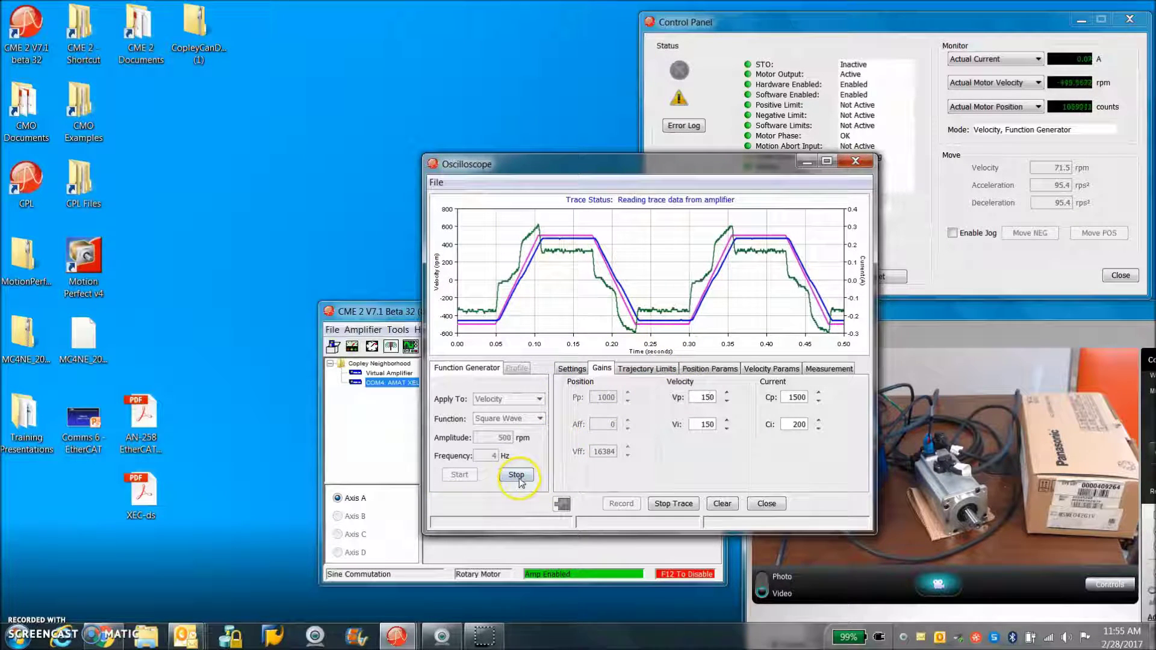
Step: Stop the square-wave test and run a relative profile move of 10485760 counts
{"action": "left_click", "coordinate": [517, 368]}
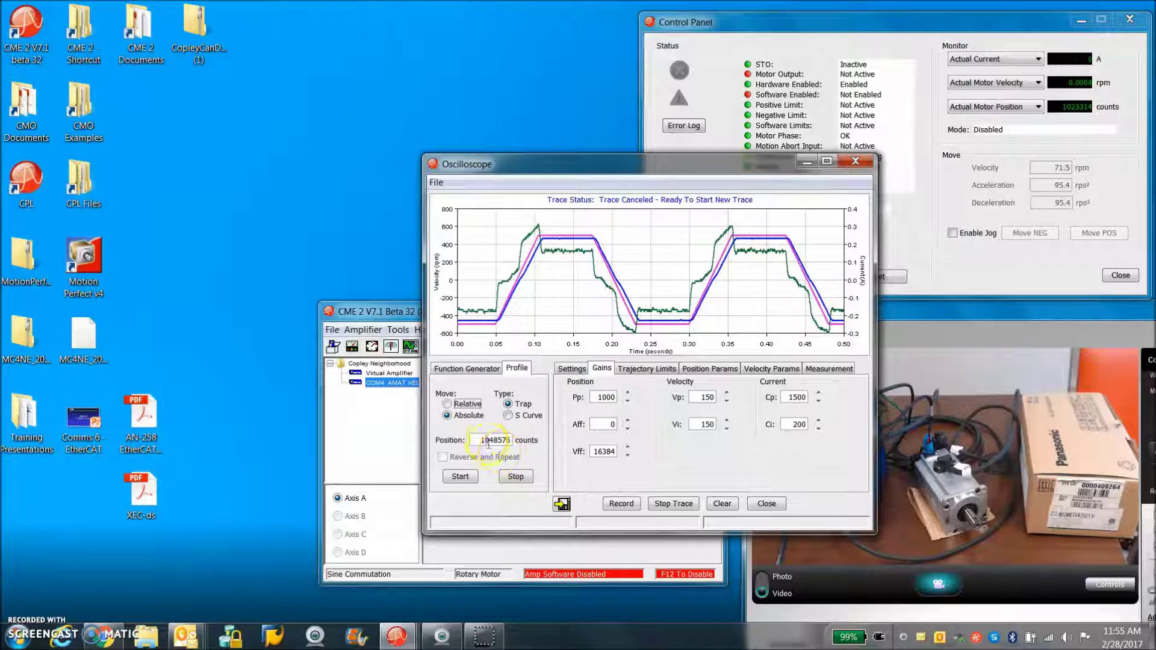
{"action": "left_click", "coordinate": [447, 403]}
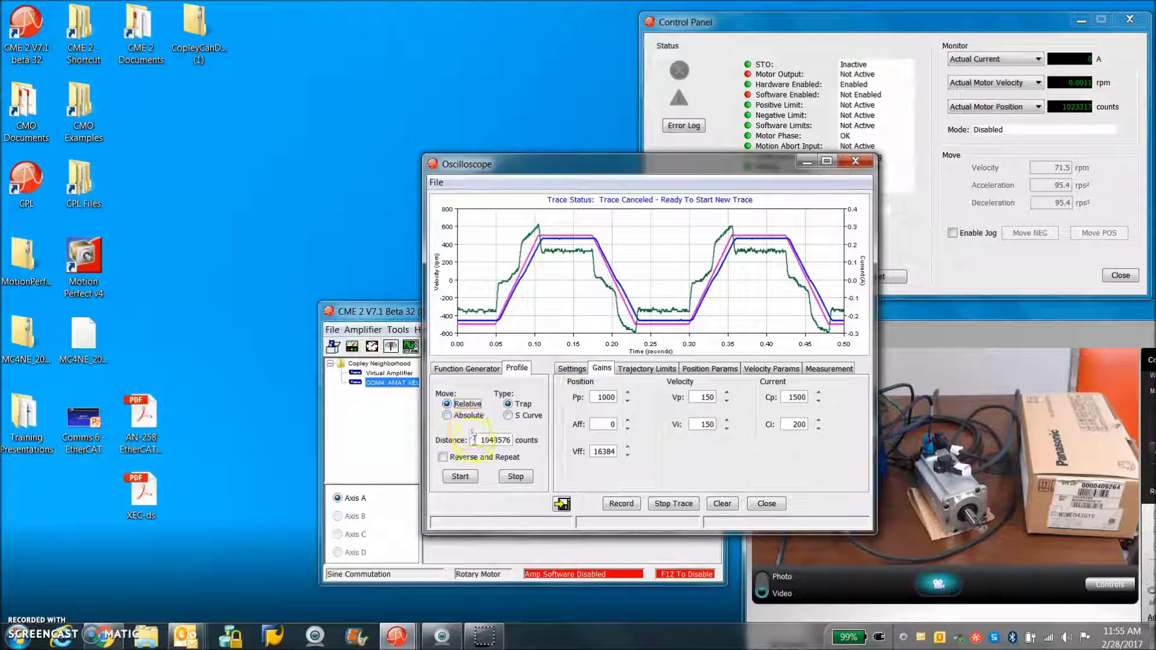
{"action": "left_click", "coordinate": [461, 477]}
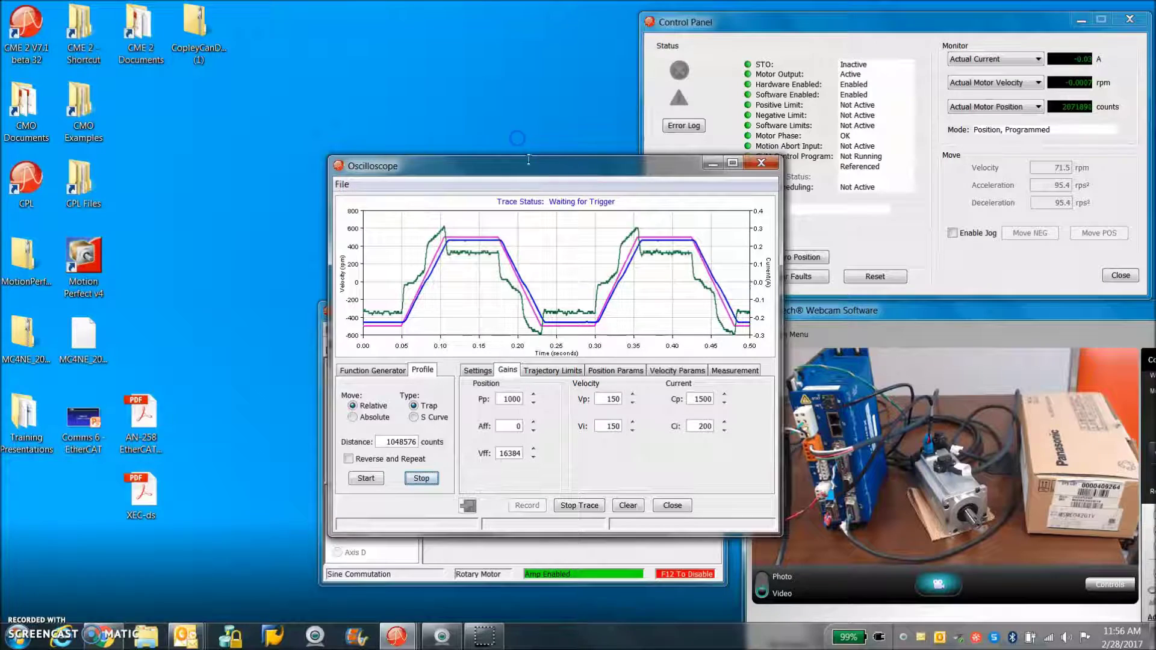
{"action": "left_click_drag", "start_coordinate": [528, 159], "coordinate": [496, 107]}
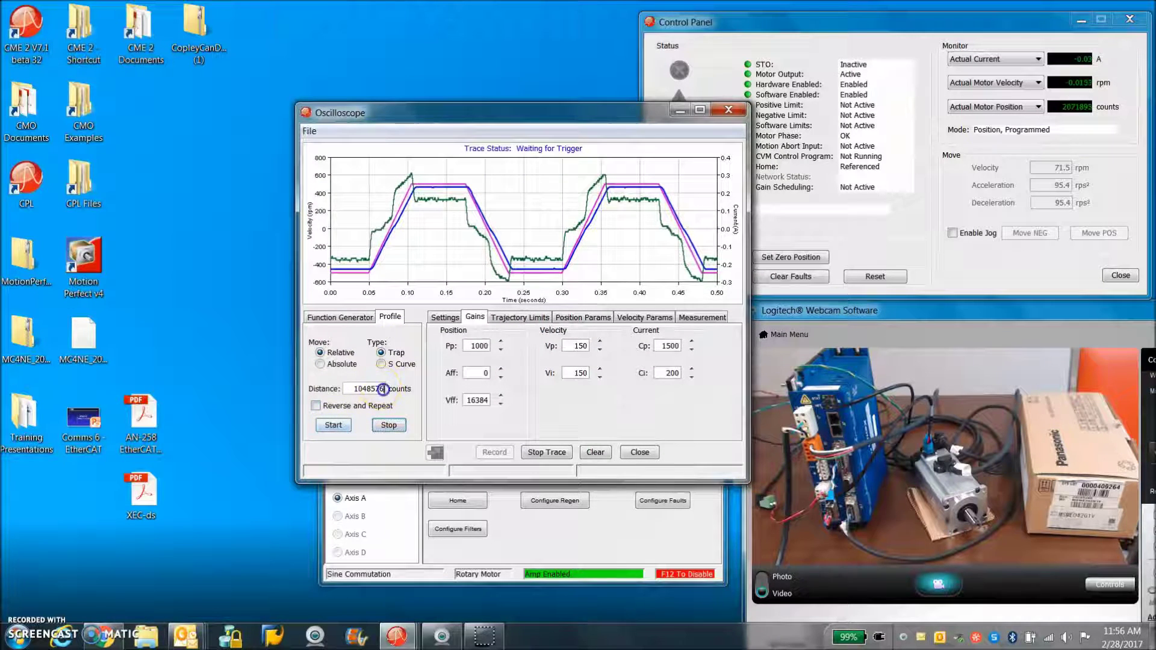
{"action": "type", "text": "0"}
{"action": "left_click", "coordinate": [337, 425]}
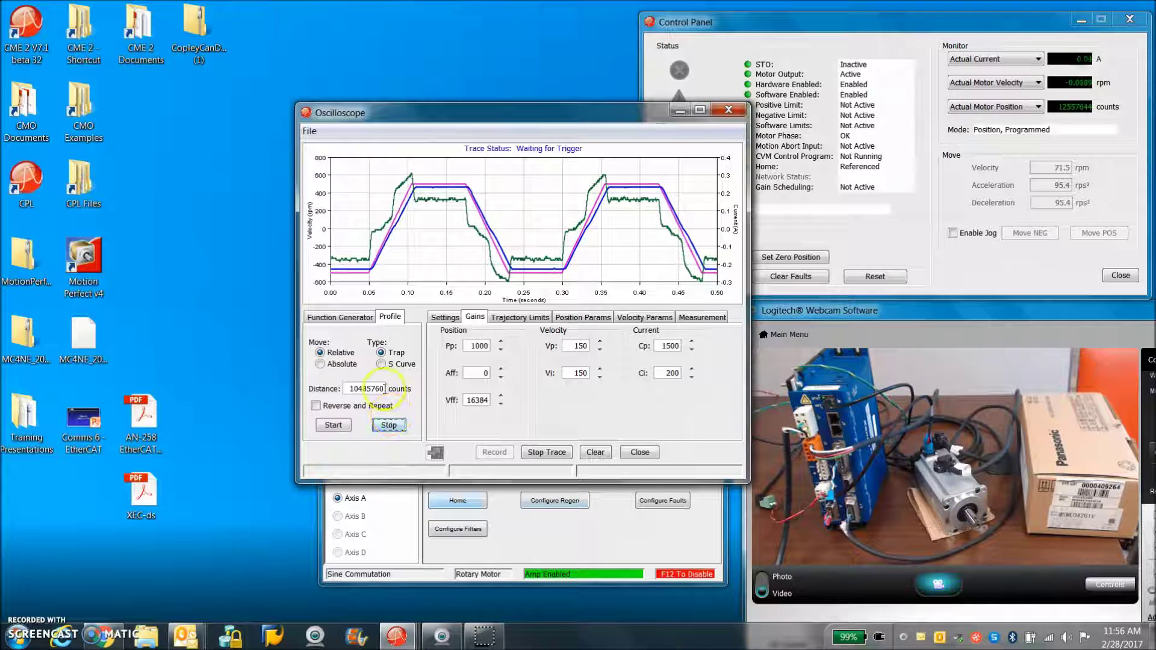
{"action": "left_click", "coordinate": [335, 425]}
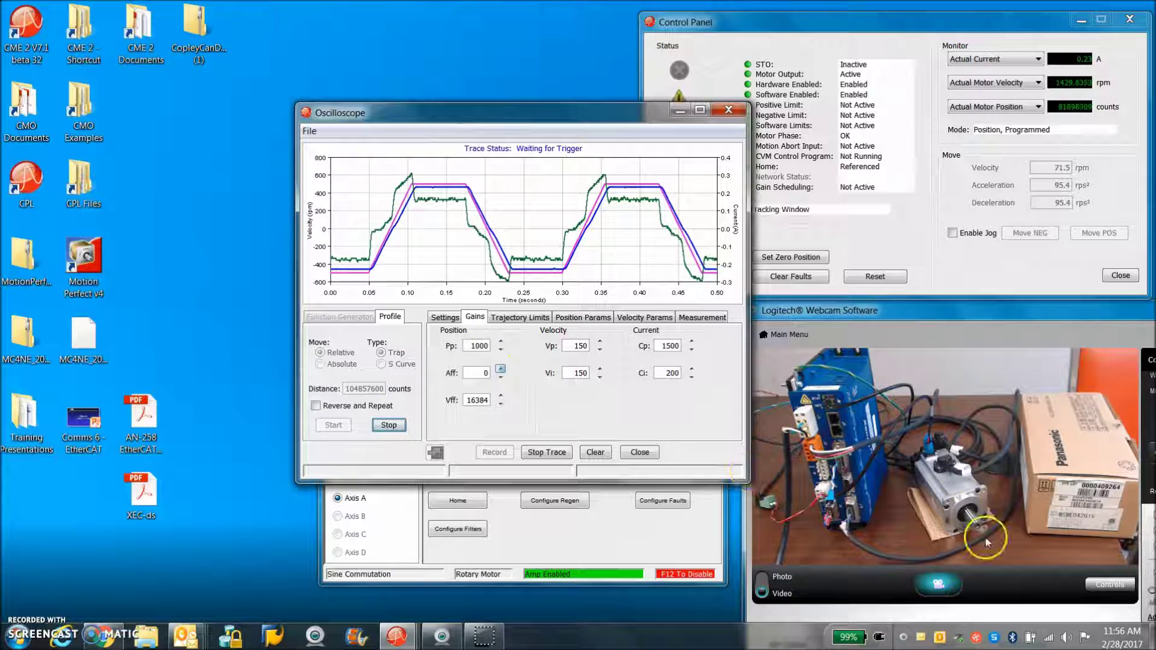
Step: Switch to an Absolute move with Position 0 and start it
{"action": "left_click", "coordinate": [446, 317]}
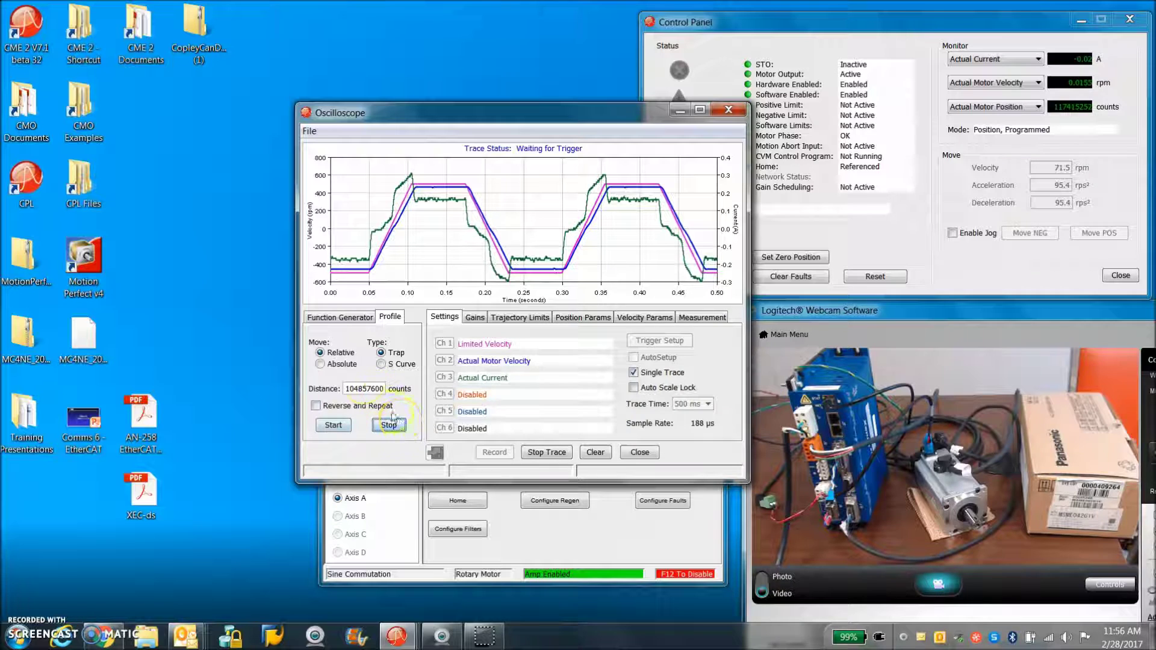
{"action": "left_click", "coordinate": [325, 364]}
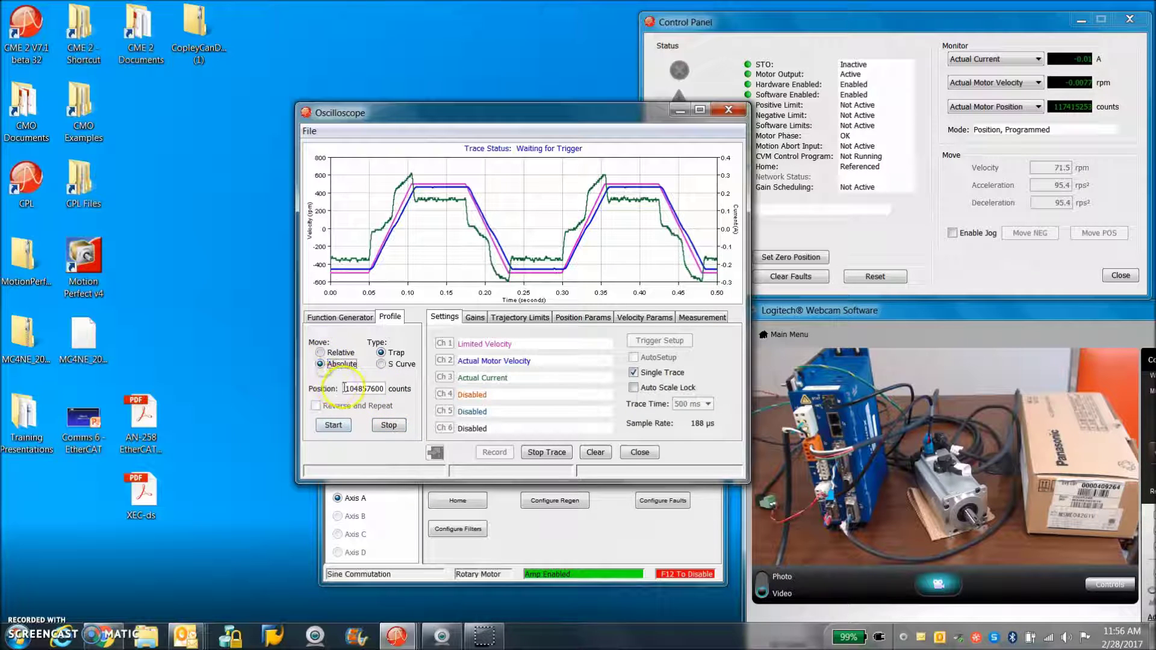
{"action": "left_click_drag", "start_coordinate": [345, 389], "coordinate": [423, 399]}
{"action": "type", "text": "0"}
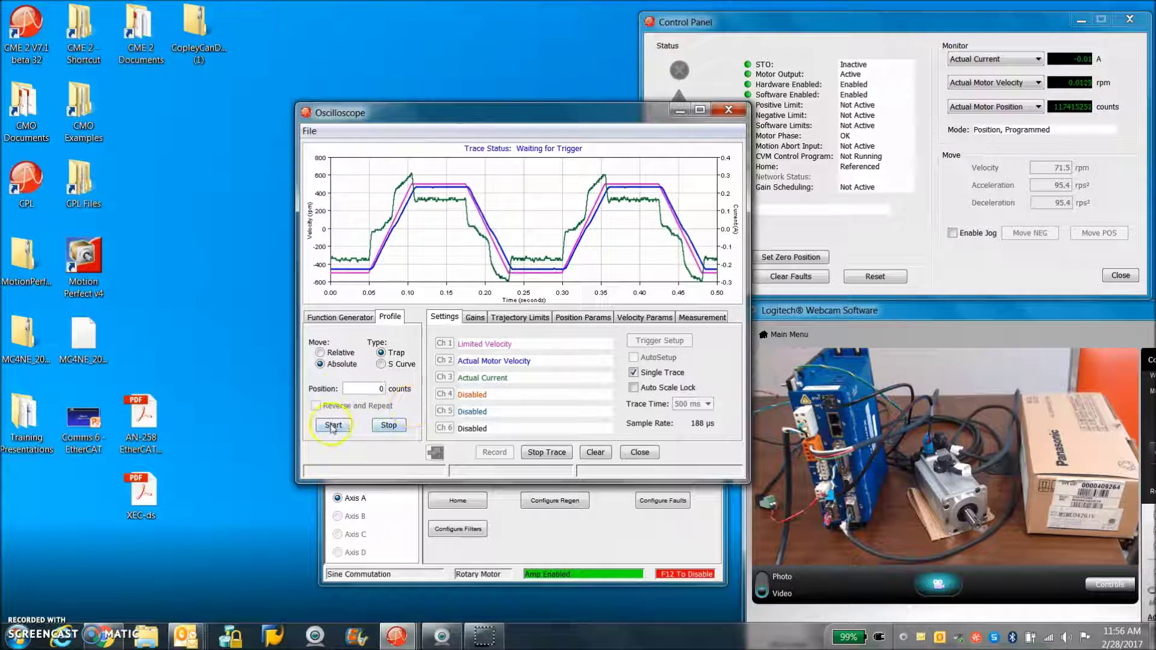
{"action": "left_click", "coordinate": [332, 425]}
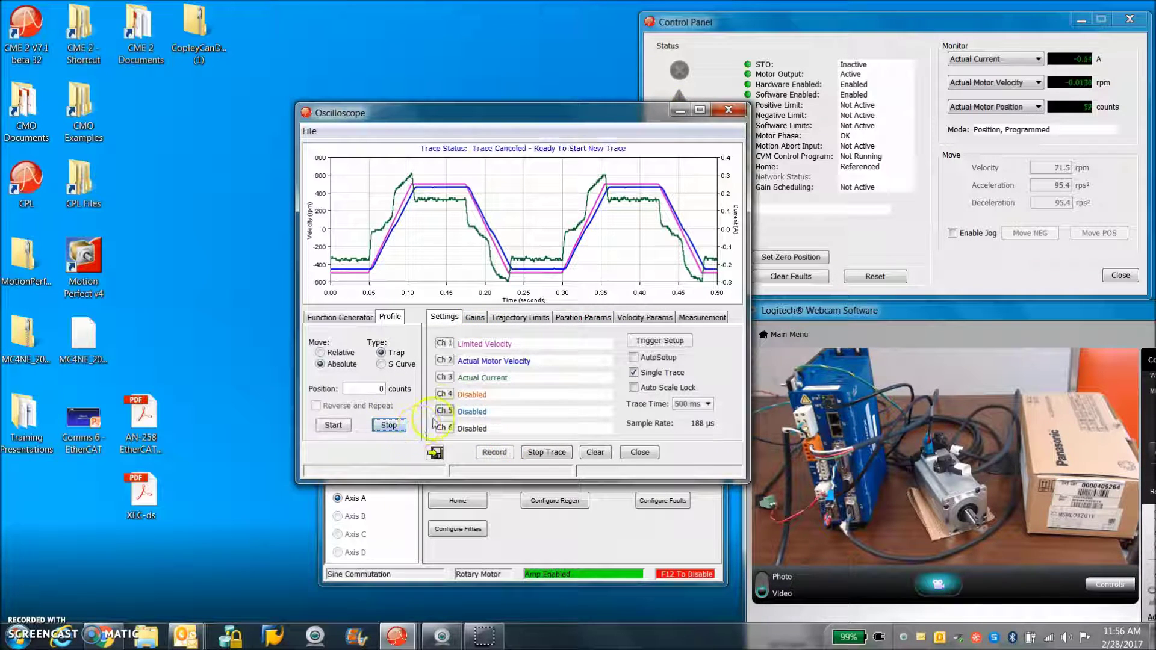
Step: Trace Actual Current on Ch 3, run the 209715-count relative move, and show the gains
{"action": "left_click", "coordinate": [443, 383]}
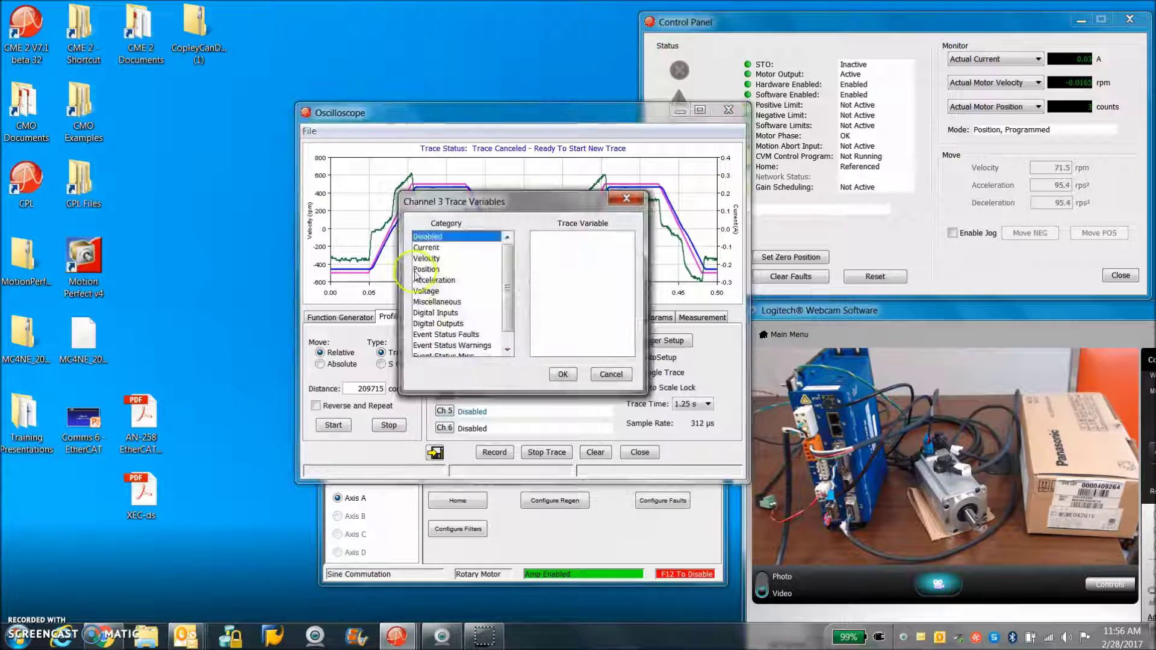
{"action": "left_click", "coordinate": [427, 248]}
{"action": "left_click", "coordinate": [555, 248]}
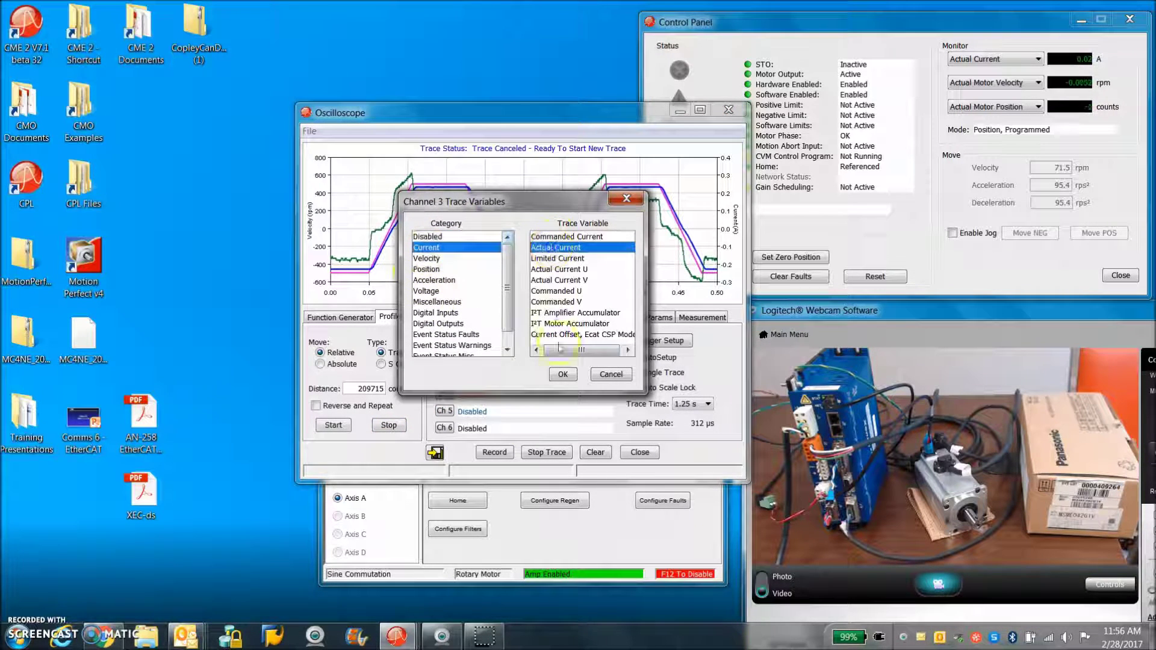
{"action": "left_click", "coordinate": [562, 374]}
{"action": "left_click", "coordinate": [334, 425]}
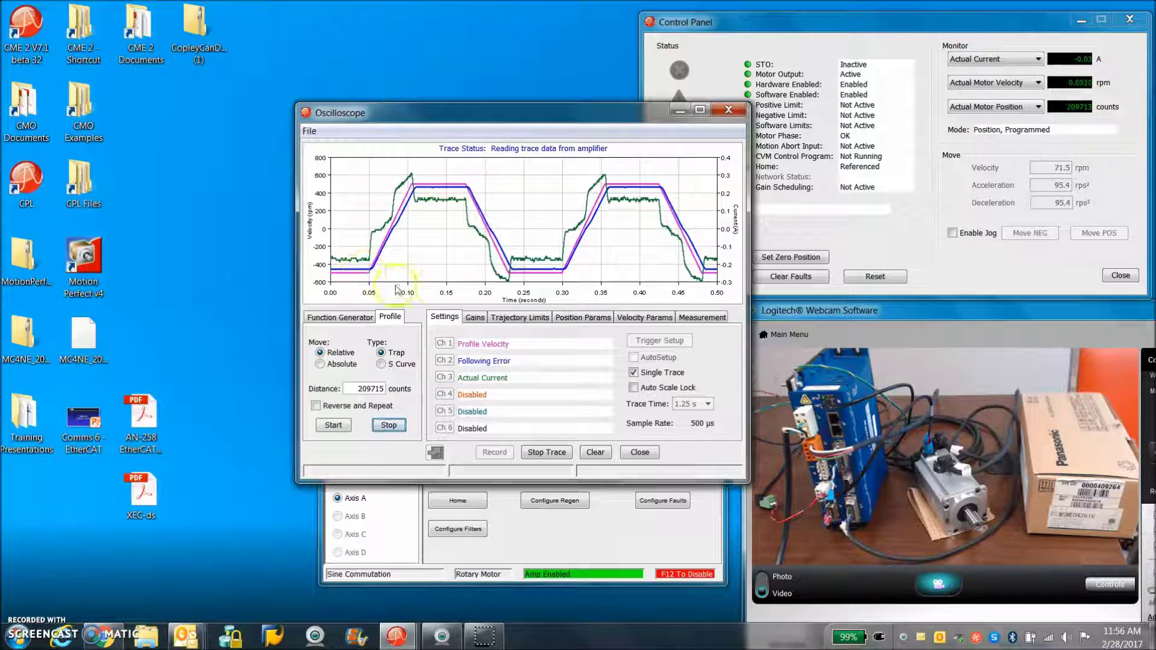
{"action": "left_click", "coordinate": [474, 317]}
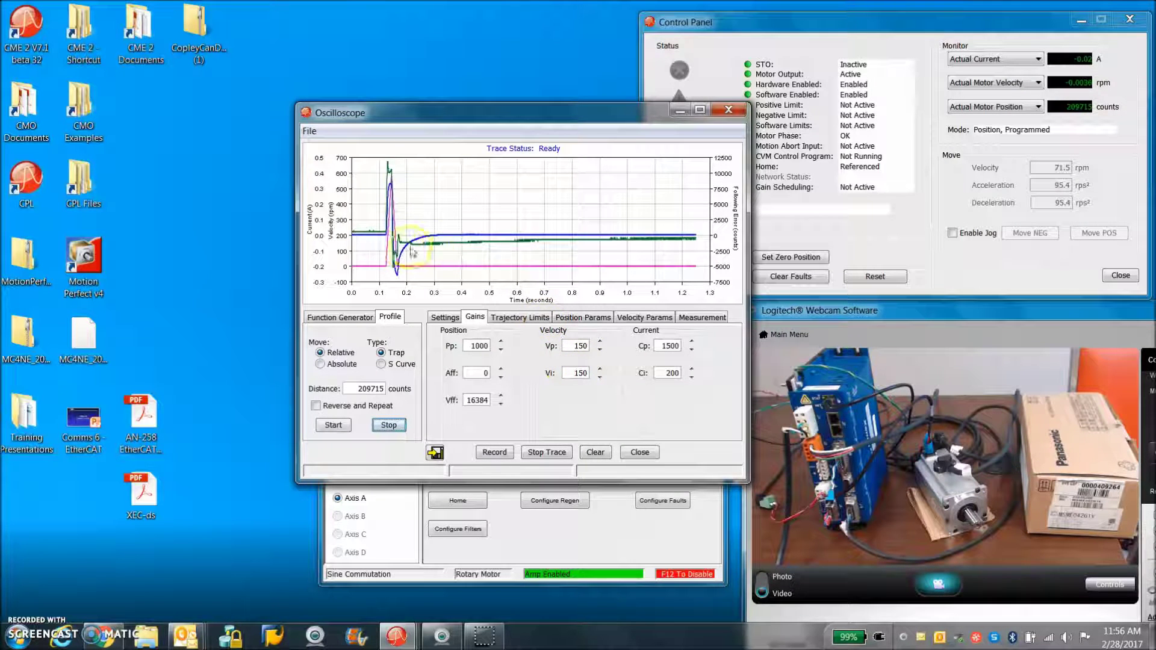
Step: Set the move distance to 2097150 counts and run the profile move
{"action": "left_click", "coordinate": [384, 388]}
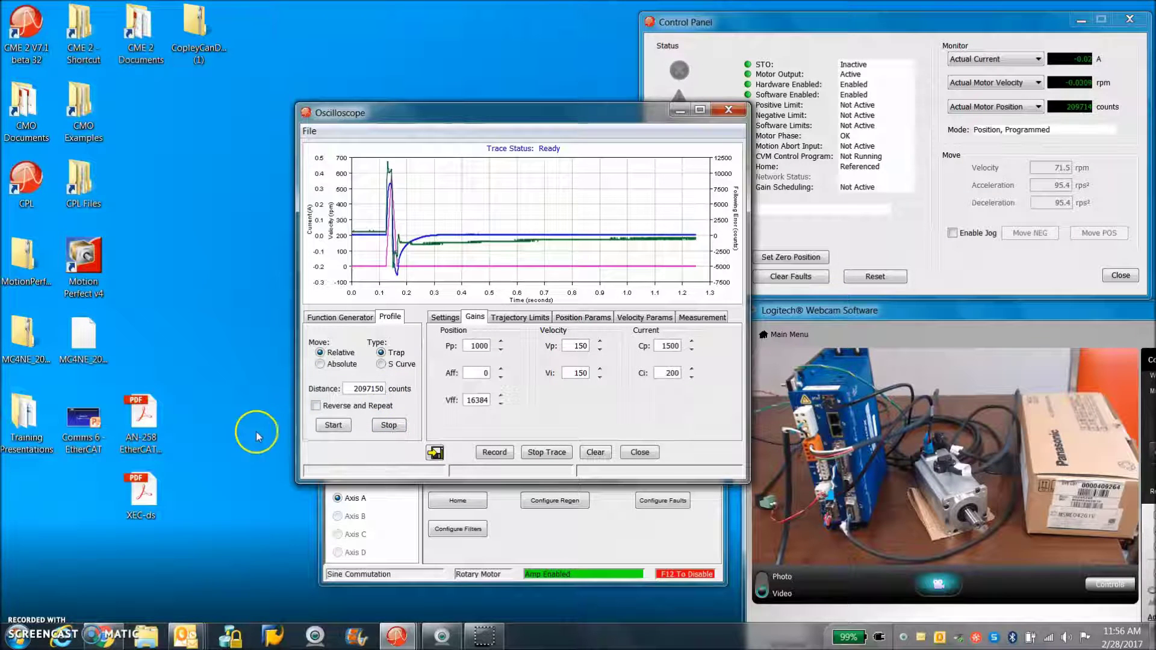
{"action": "left_click", "coordinate": [334, 425]}
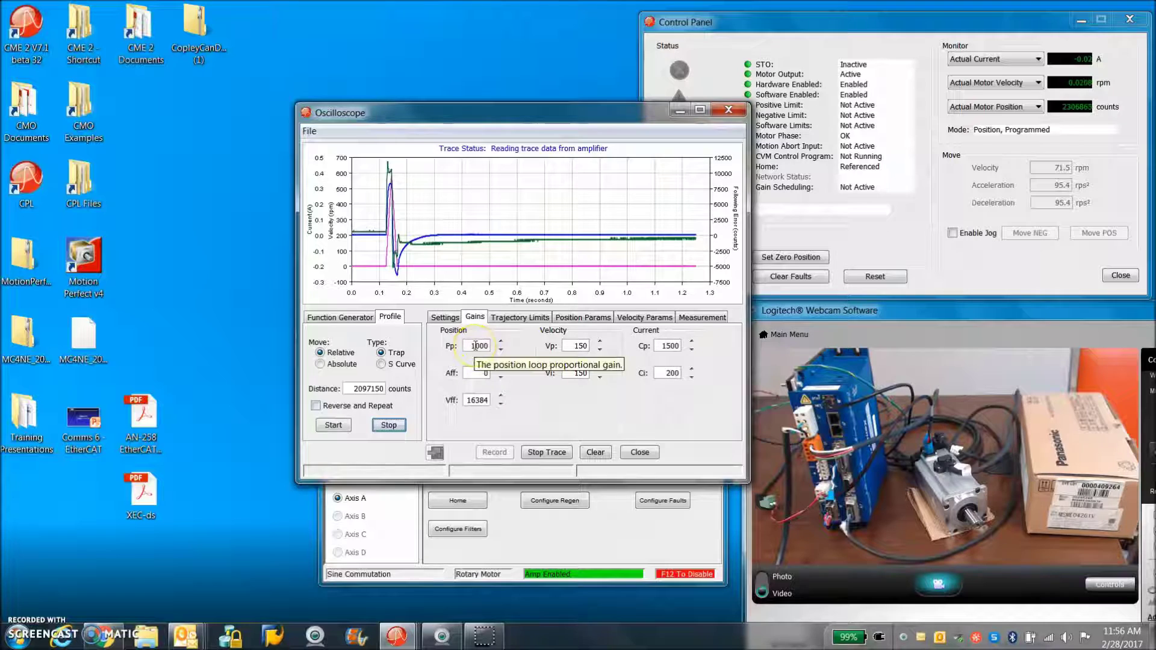
{"action": "left_click", "coordinate": [449, 247]}
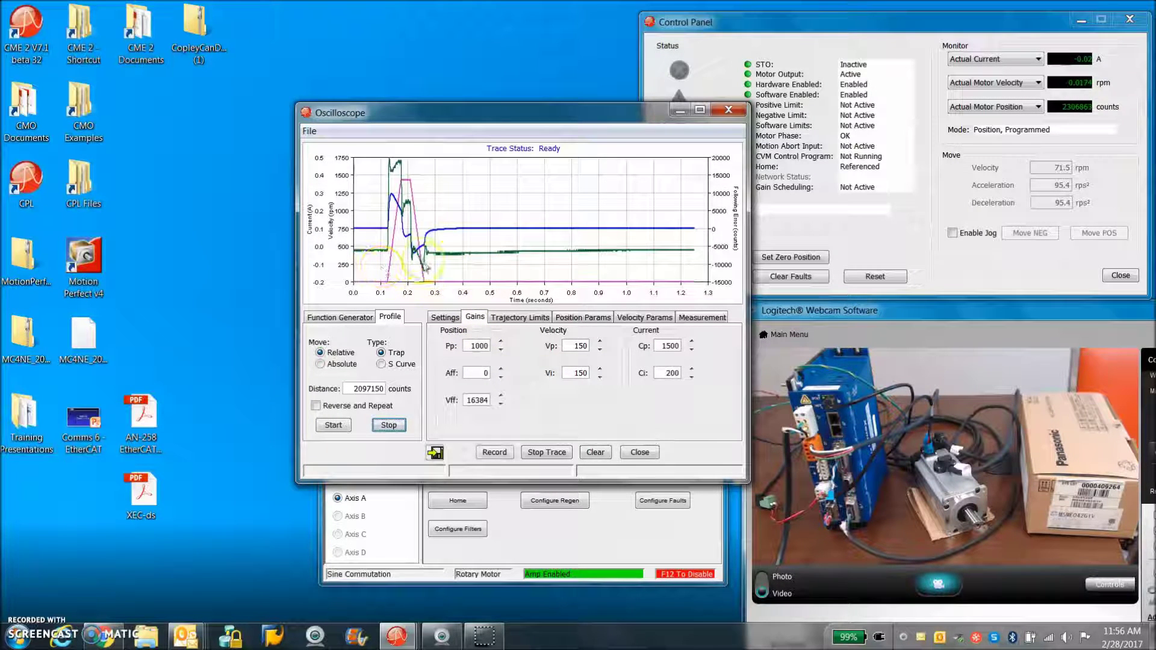
{"action": "left_click", "coordinate": [399, 183]}
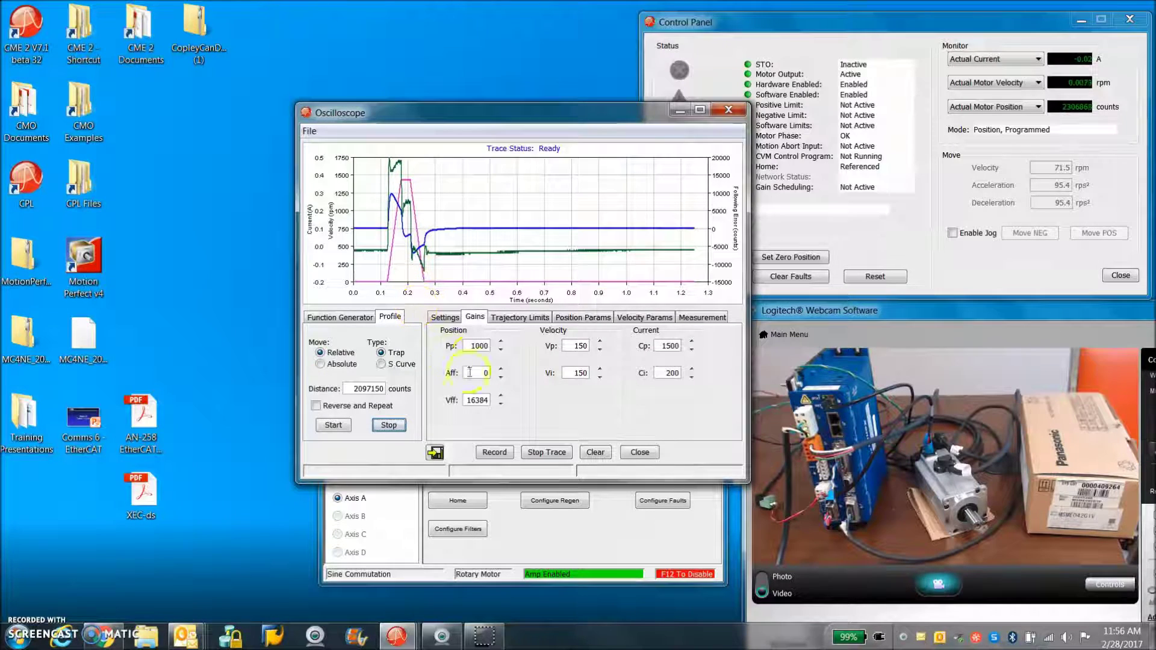
{"action": "left_click", "coordinate": [499, 289]}
{"action": "left_click", "coordinate": [421, 253]}
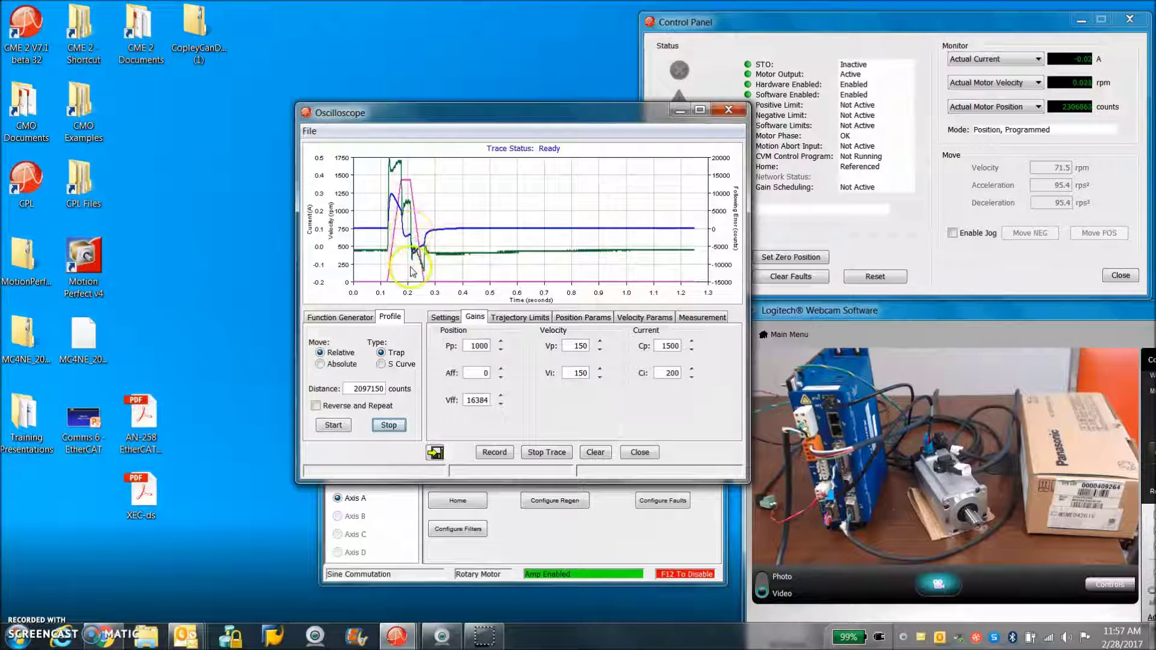
Step: Change Pp from 1000 to 2000 and rerun the profile move to compare traces
{"action": "left_click", "coordinate": [475, 347]}
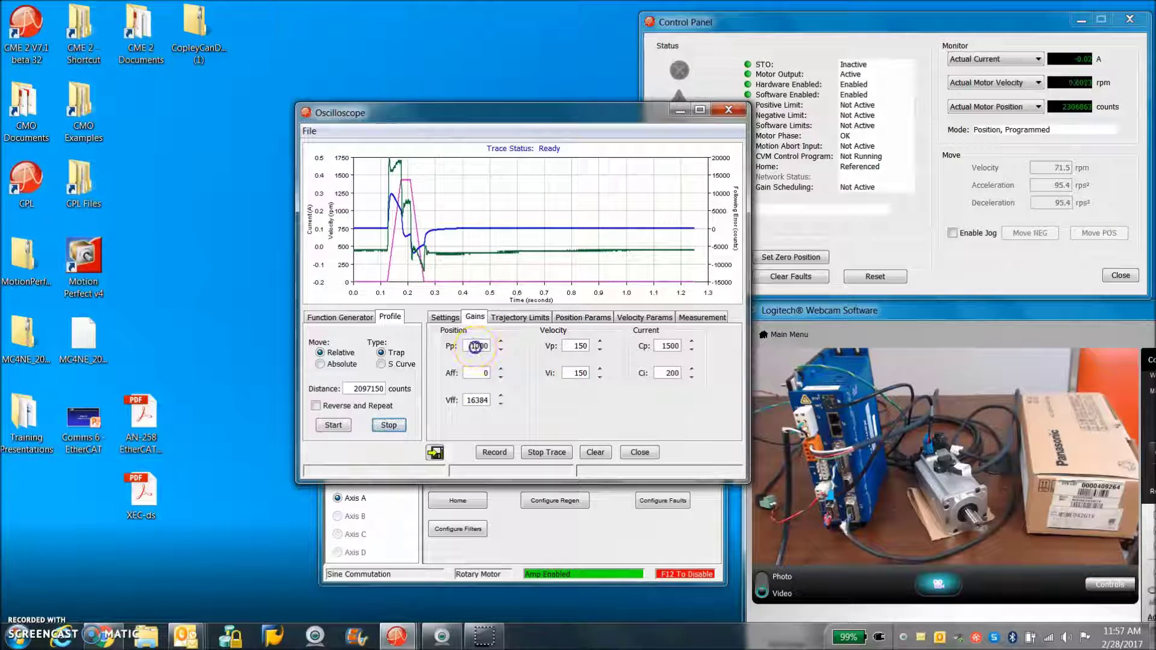
{"action": "left_click", "coordinate": [383, 389]}
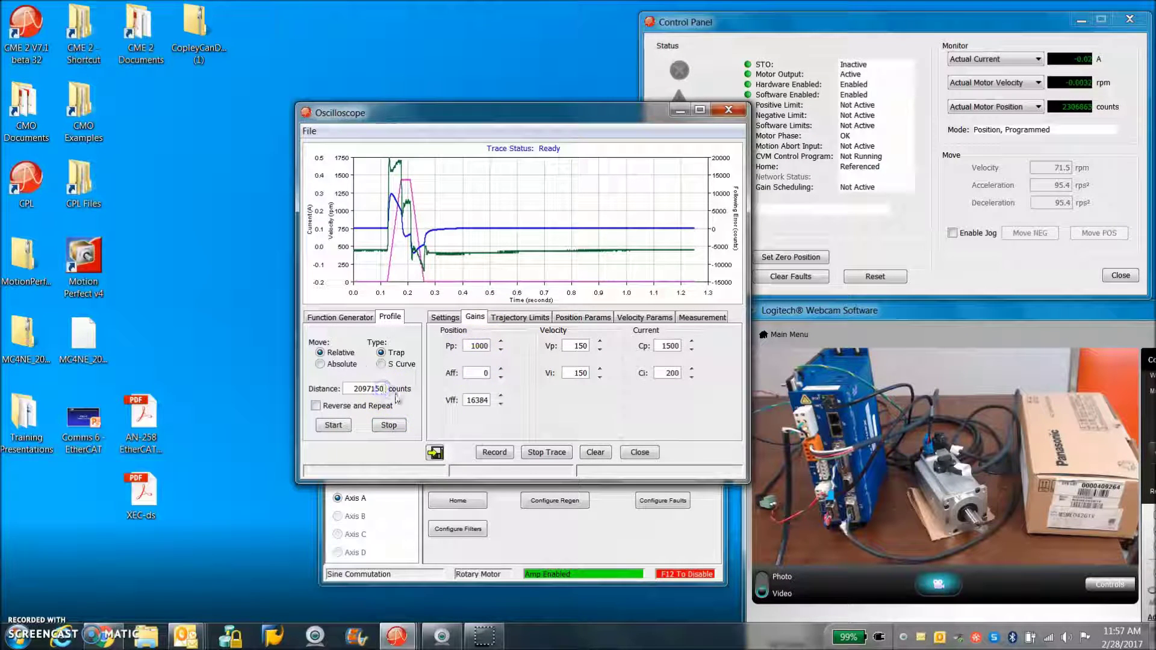
{"action": "left_click", "coordinate": [475, 344]}
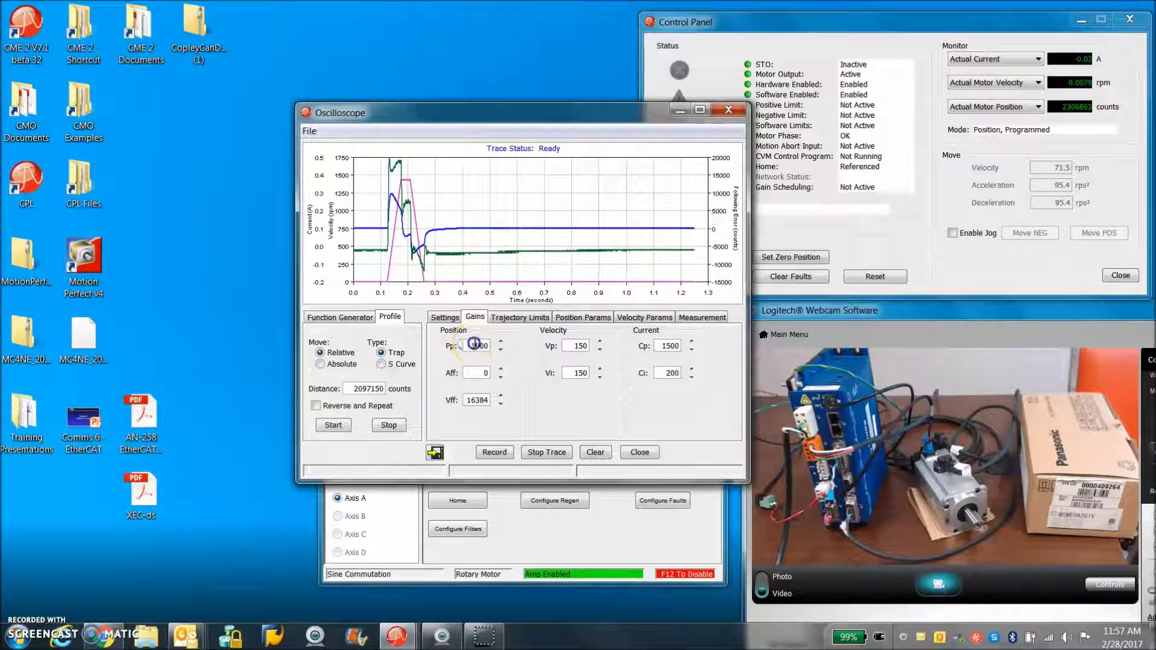
{"action": "type", "text": "2"}
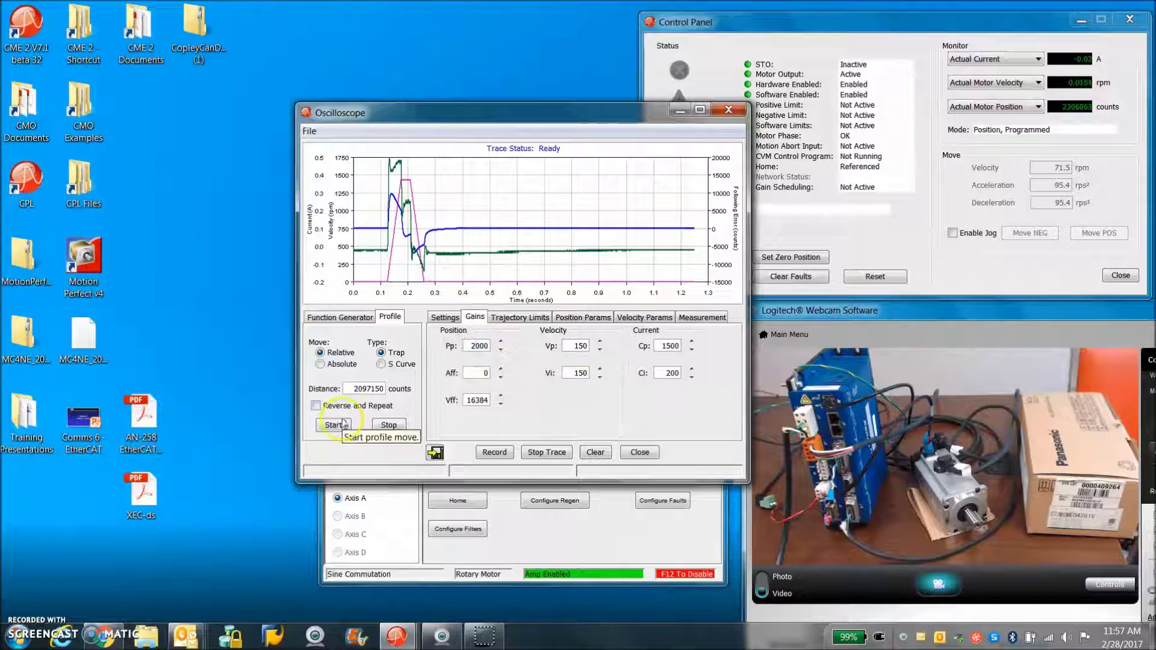
{"action": "left_click", "coordinate": [340, 426]}
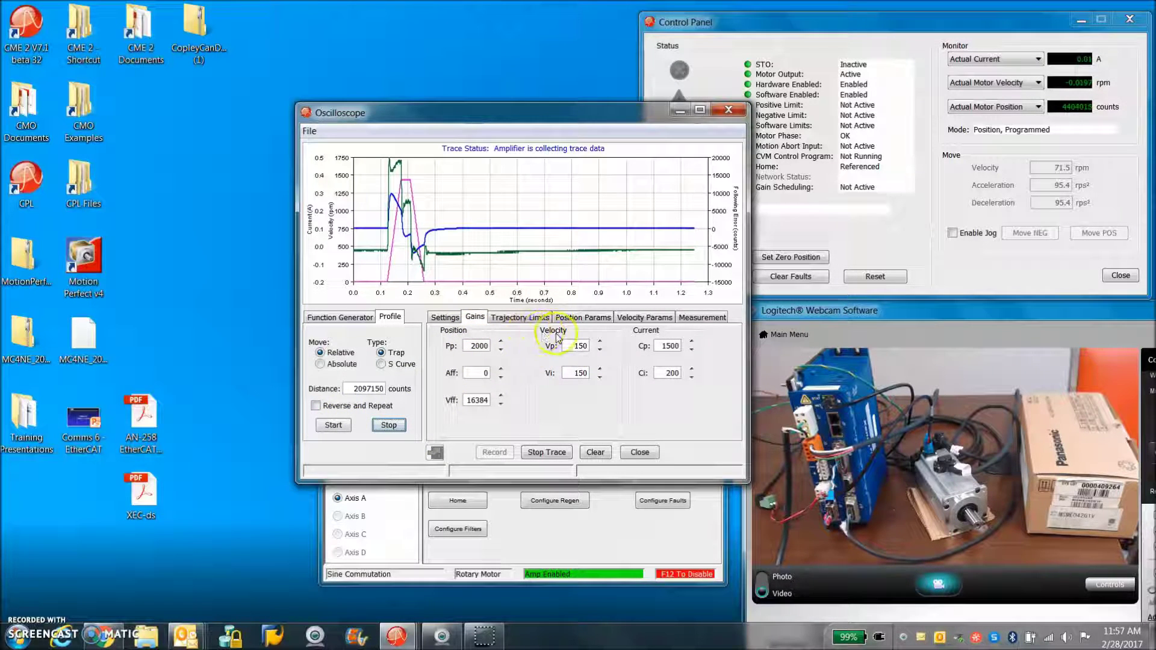
{"action": "left_click_drag", "start_coordinate": [528, 108], "coordinate": [549, 91]}
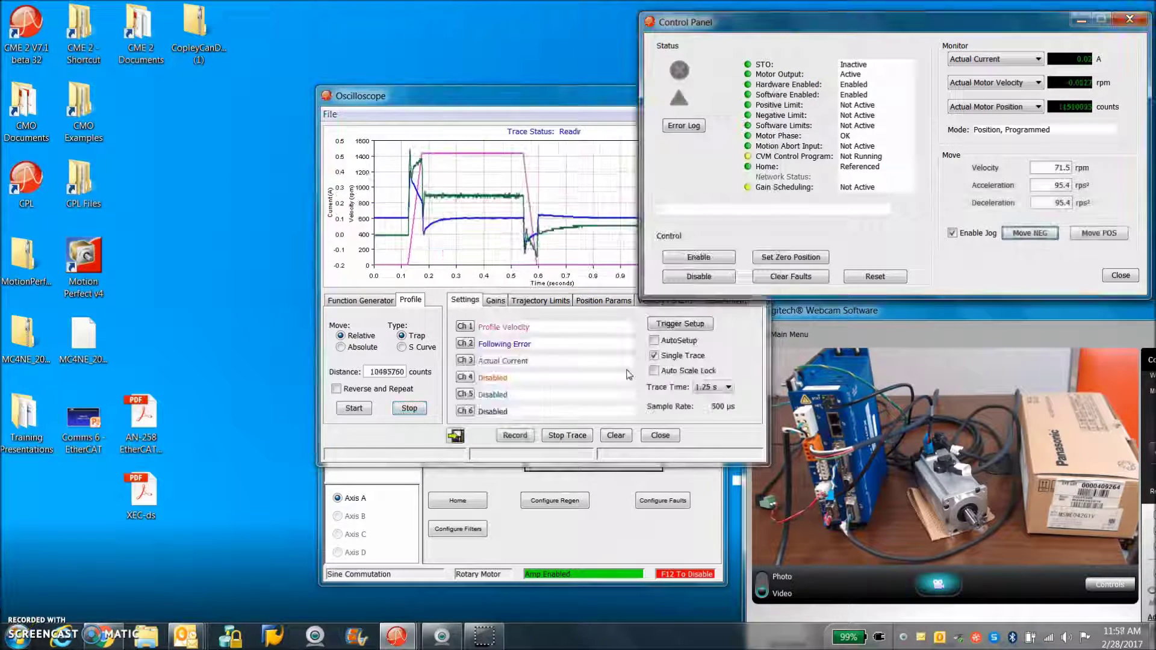
{"action": "left_click", "coordinate": [980, 277]}
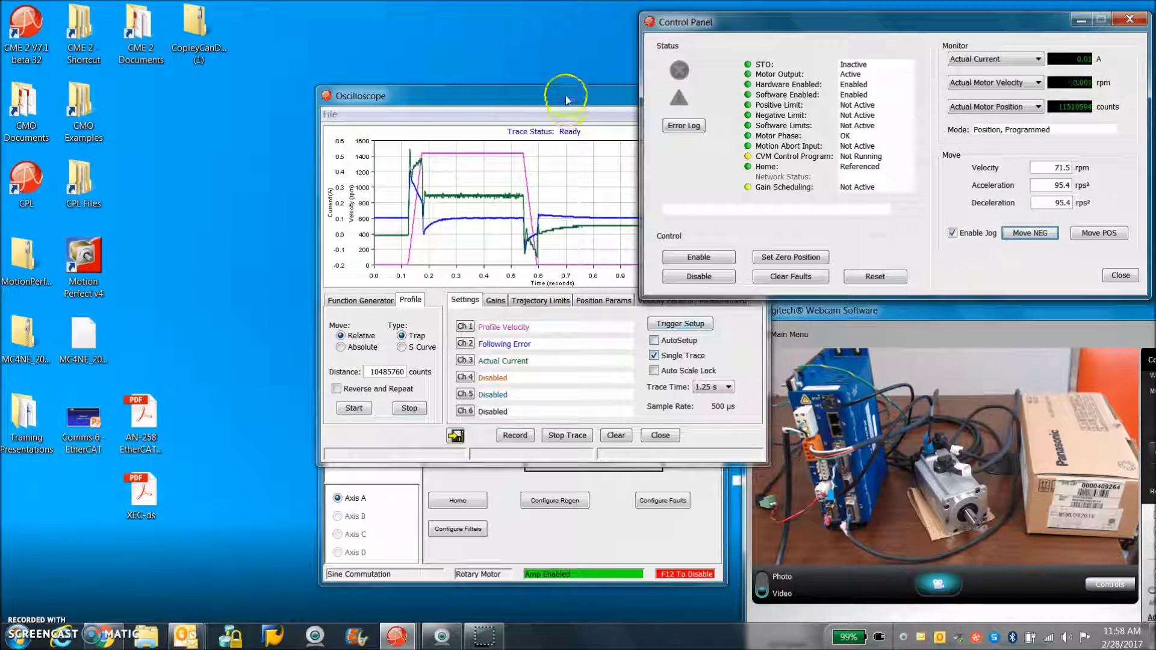
Step: Jog the motor positive, then run Next Index homing twice, dismissing each completion message
{"action": "left_click_drag", "start_coordinate": [565, 100], "coordinate": [514, 93]}
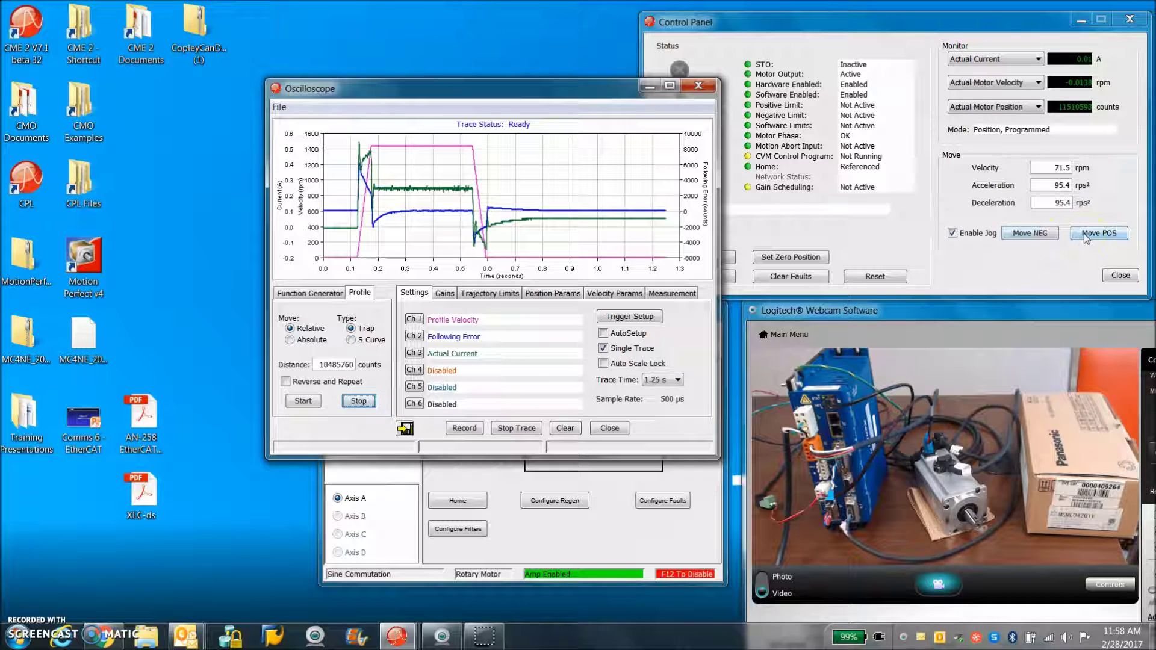
{"action": "left_click", "coordinate": [1085, 237]}
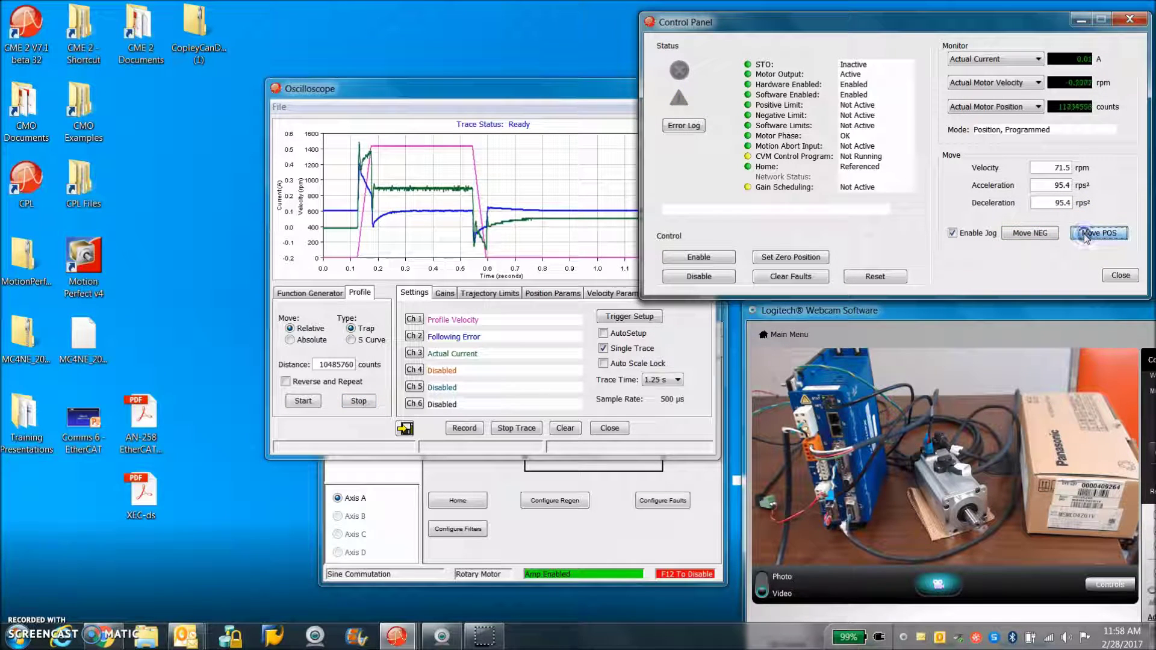
{"action": "left_click", "coordinate": [572, 535]}
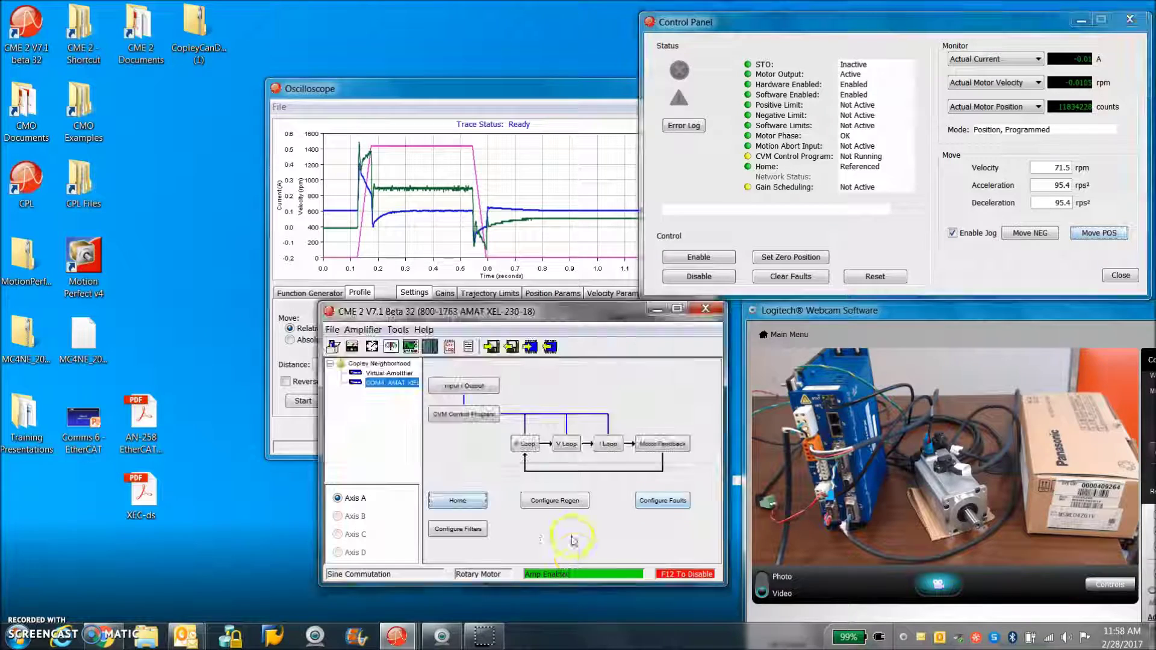
{"action": "left_click", "coordinate": [455, 498]}
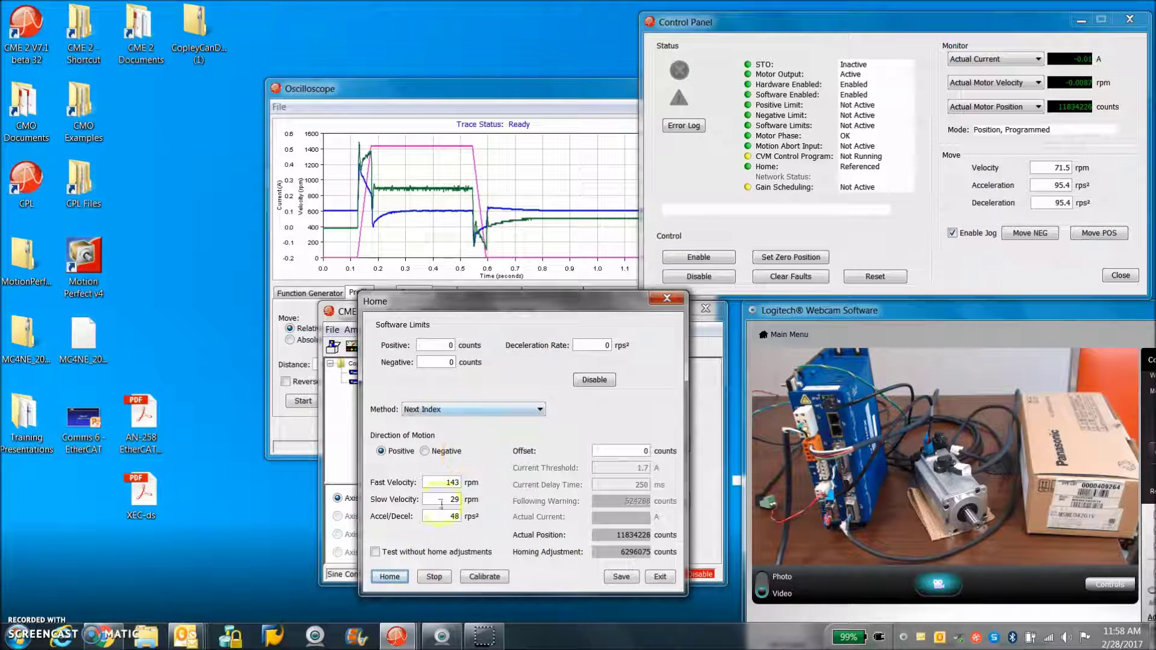
{"action": "left_click", "coordinate": [389, 577]}
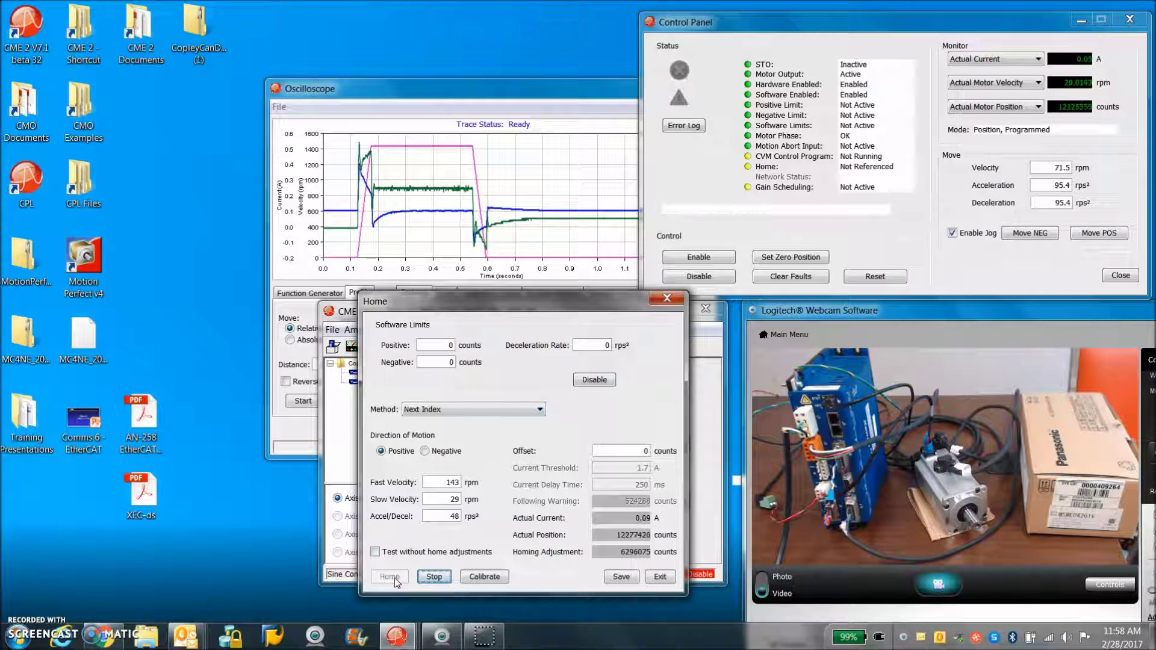
{"action": "left_click", "coordinate": [588, 460]}
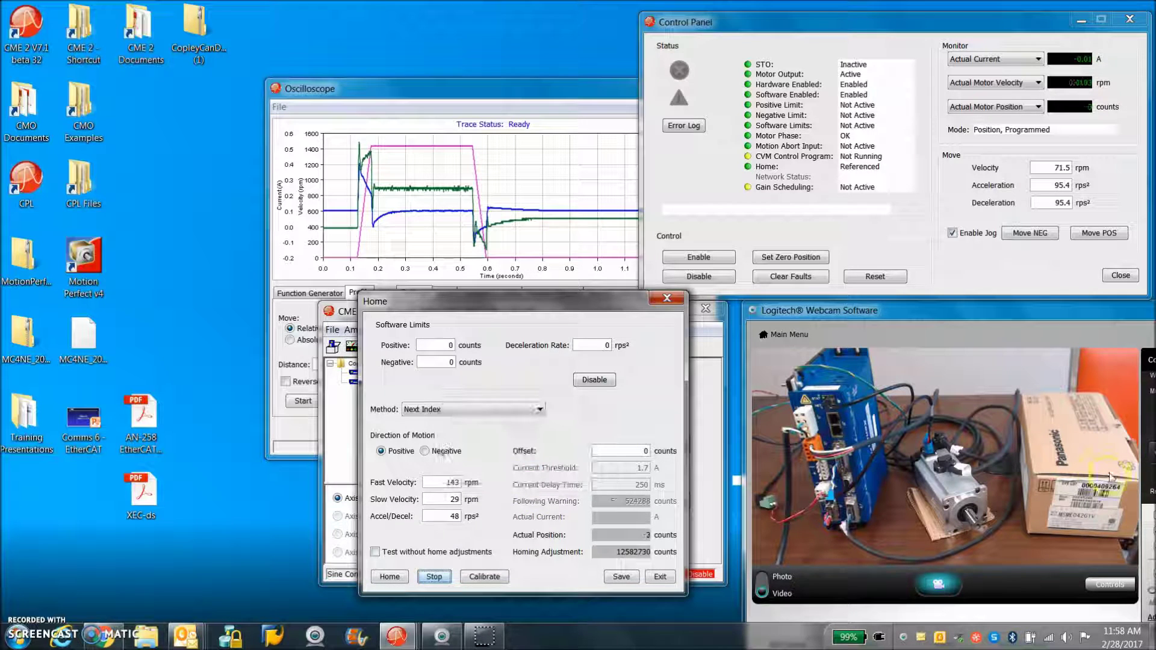
{"action": "left_click", "coordinate": [392, 579]}
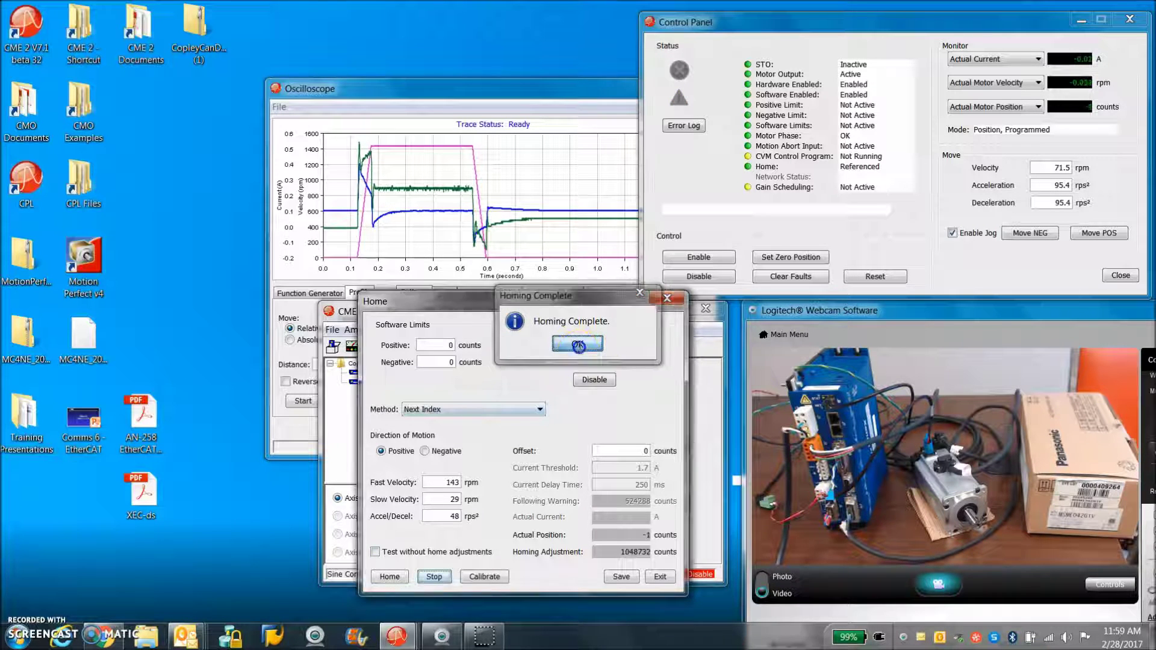
{"action": "left_click", "coordinate": [578, 344]}
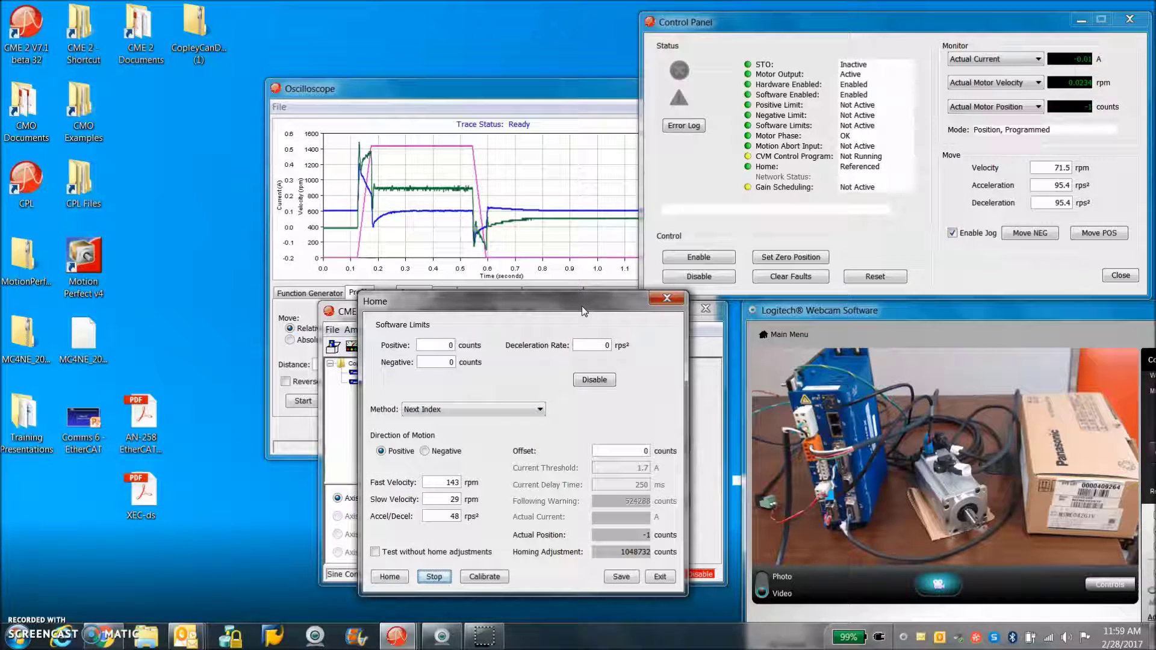
{"action": "left_click_drag", "start_coordinate": [583, 311], "coordinate": [600, 317]}
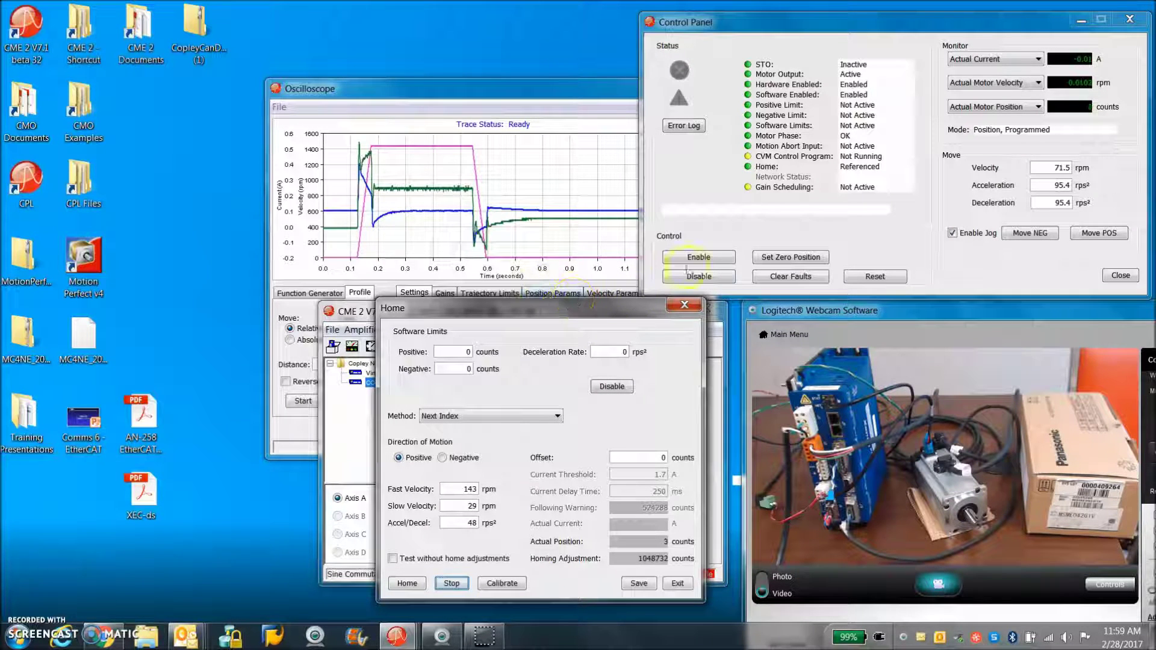
Step: Close homing, open Tools > ASCII Command Line, and jog the motor negative
{"action": "left_click", "coordinate": [685, 305]}
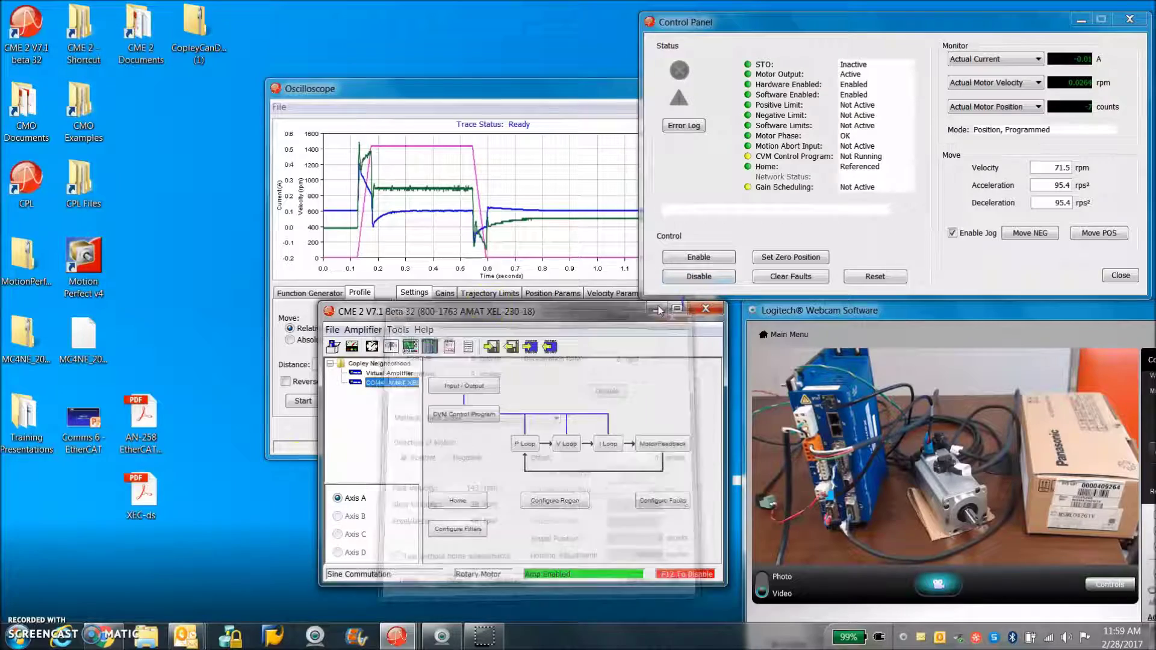
{"action": "left_click", "coordinate": [398, 329]}
{"action": "left_click", "coordinate": [425, 477]}
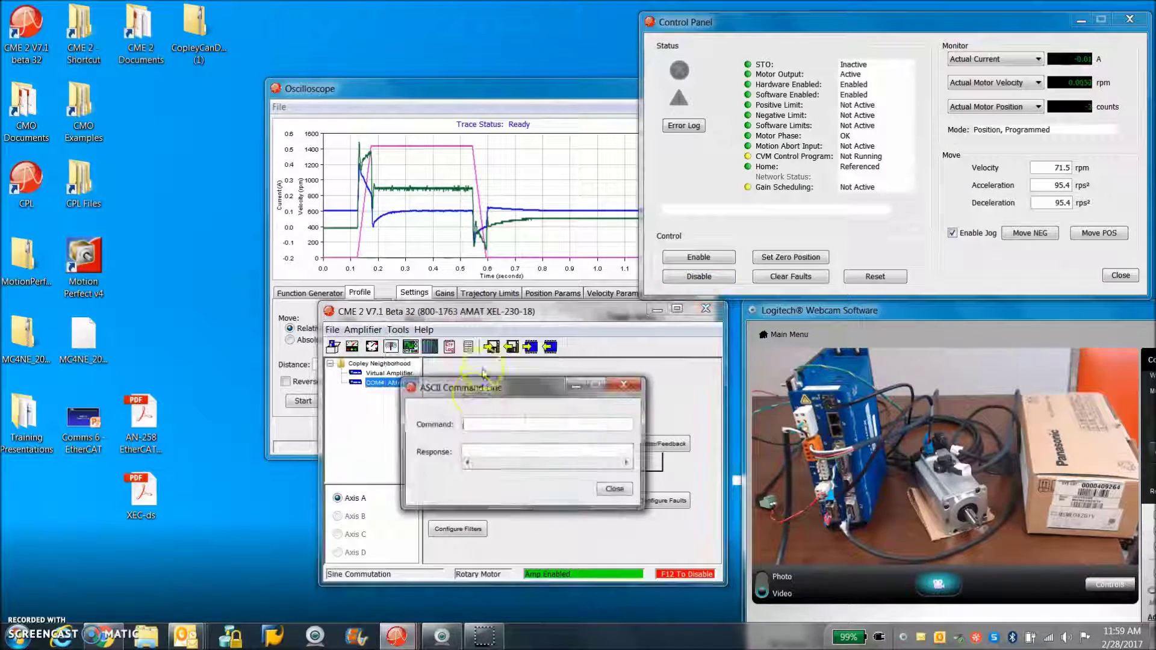
{"action": "left_click_drag", "start_coordinate": [492, 382], "coordinate": [316, 204]}
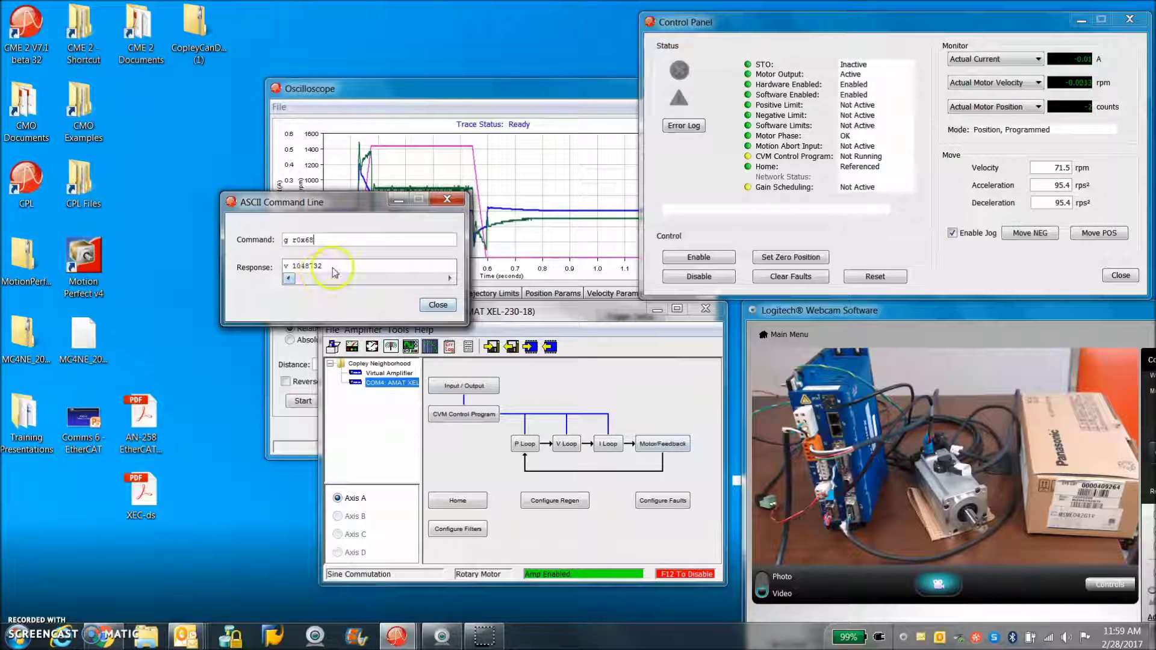
{"action": "left_click", "coordinate": [596, 311]}
{"action": "left_click", "coordinate": [1023, 233]}
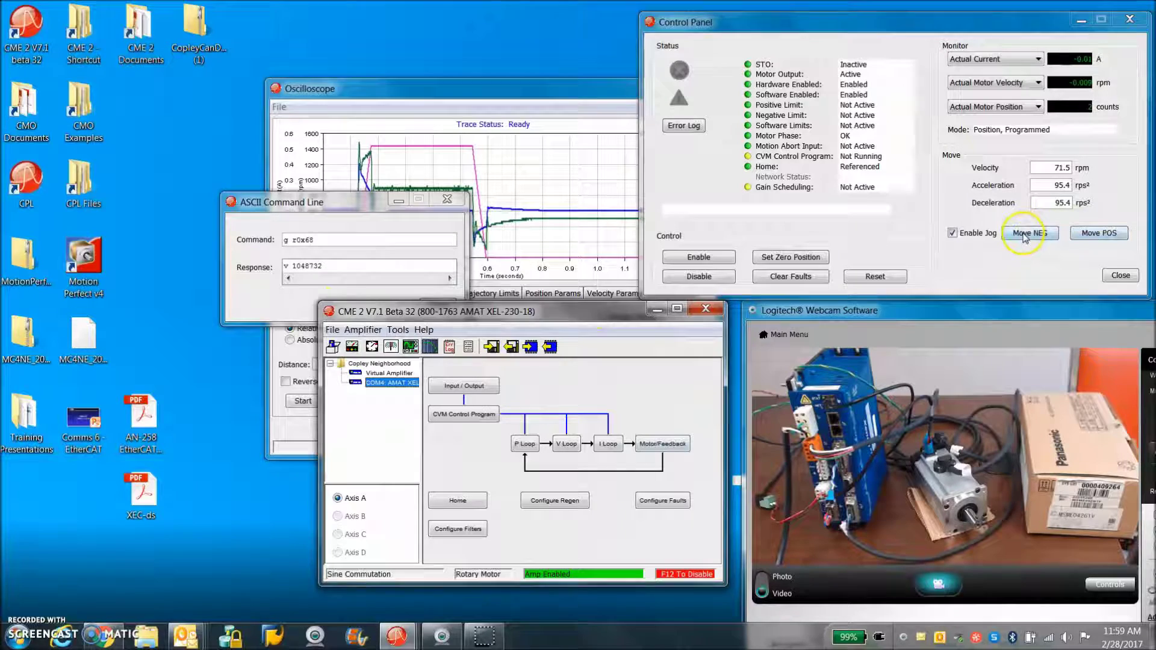
Step: Send g r0x68 to the drive (returns v -182), then close the command line
{"action": "left_click", "coordinate": [310, 212]}
{"action": "left_click", "coordinate": [334, 246]}
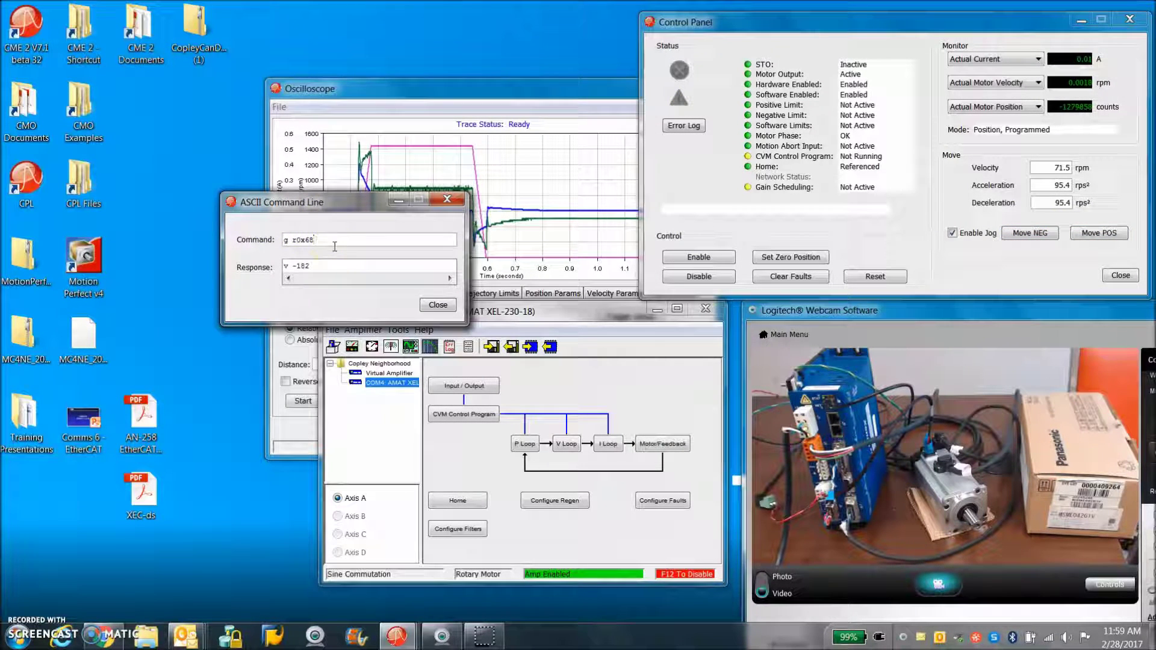
{"action": "type", "text": "8"}
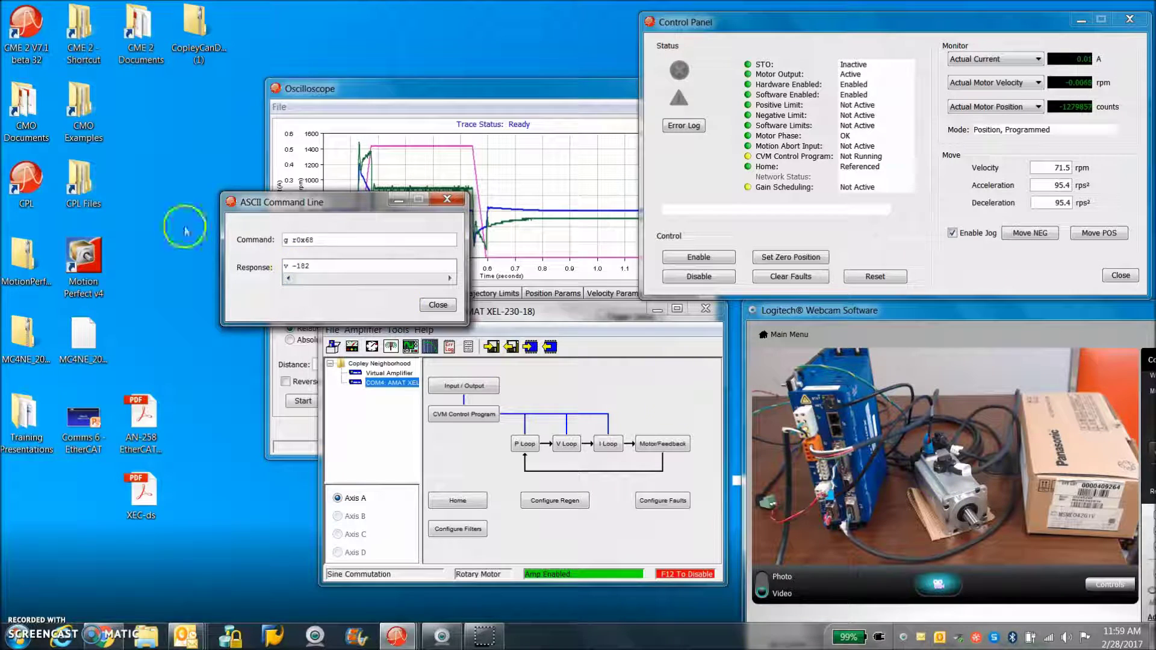
{"action": "key", "text": "Return"}
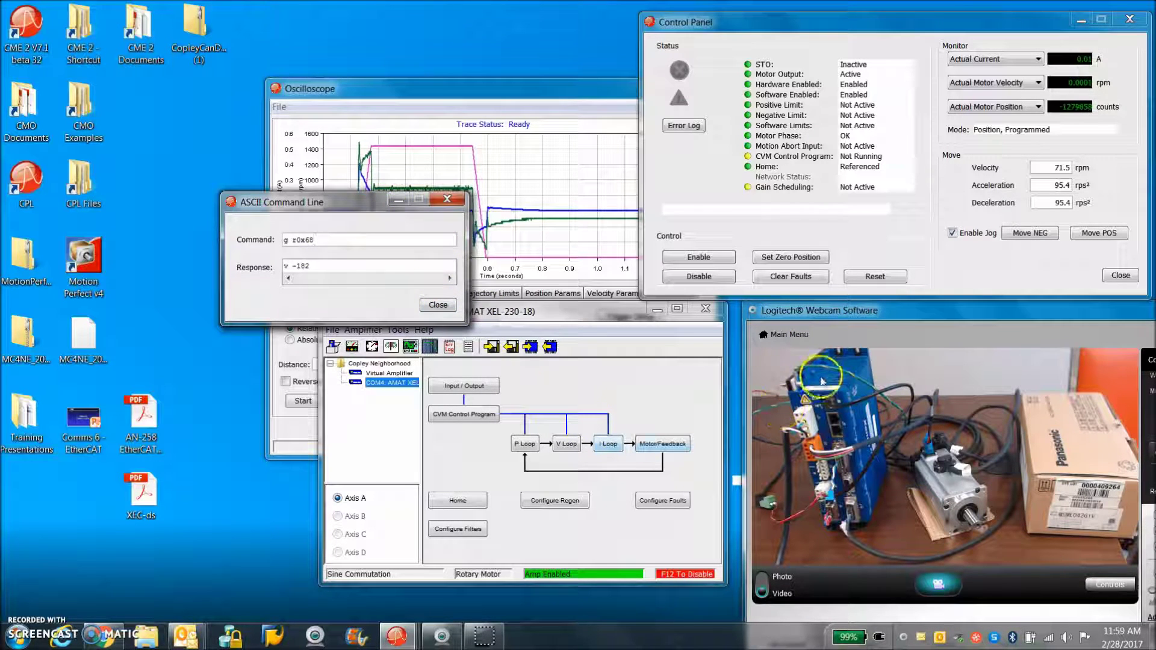
{"action": "left_click", "coordinate": [447, 199]}
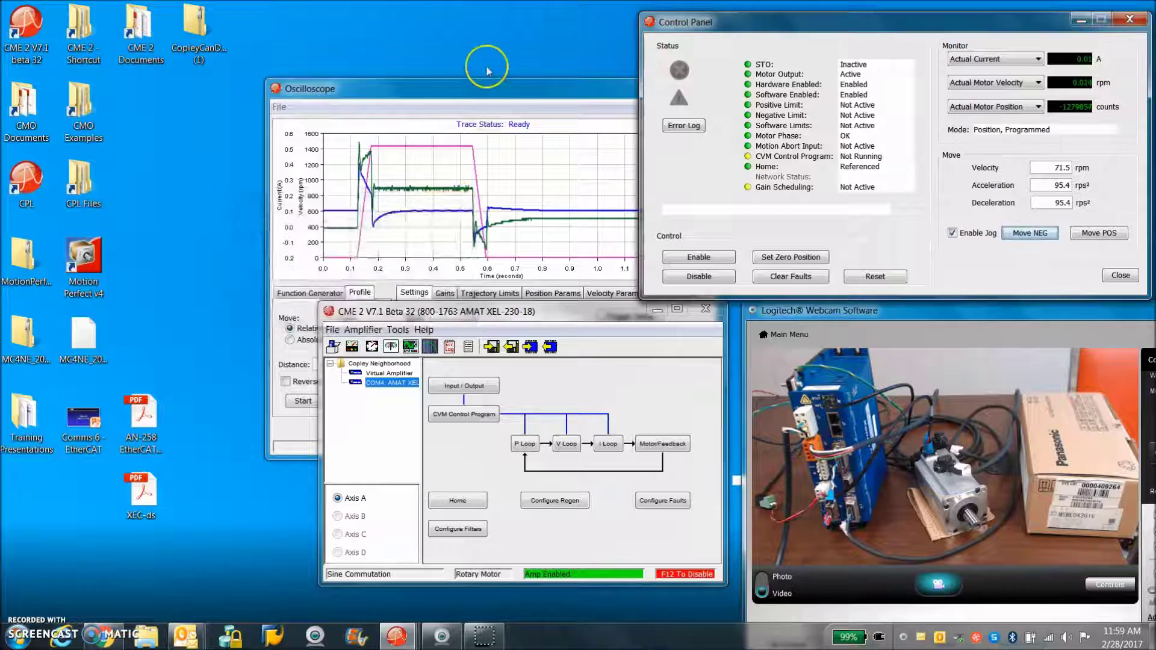
{"action": "left_click", "coordinate": [489, 93]}
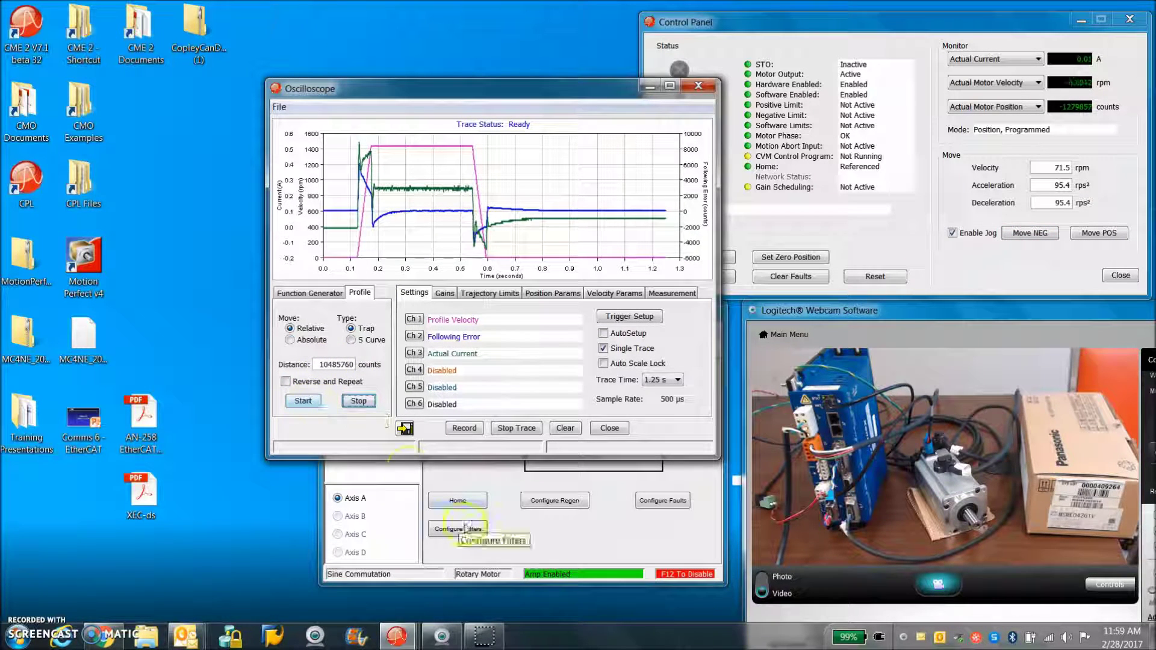
Step: Run an absolute profile move to 104857600 counts
{"action": "left_click", "coordinate": [291, 339]}
{"action": "left_click", "coordinate": [303, 402]}
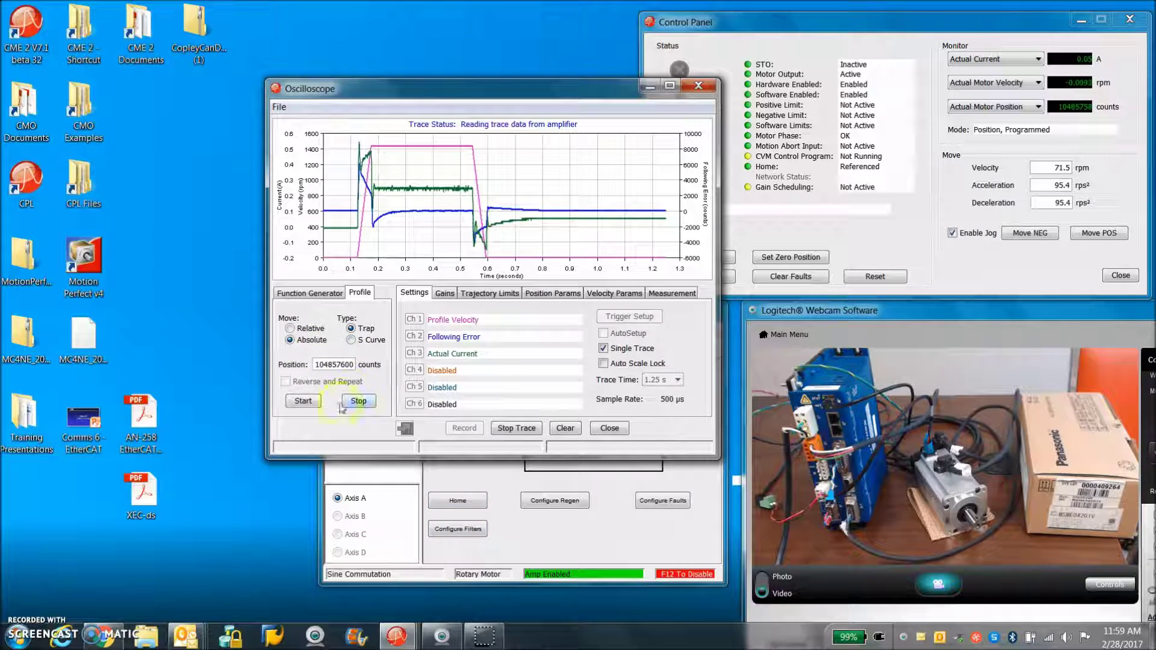
{"action": "left_click", "coordinate": [300, 401]}
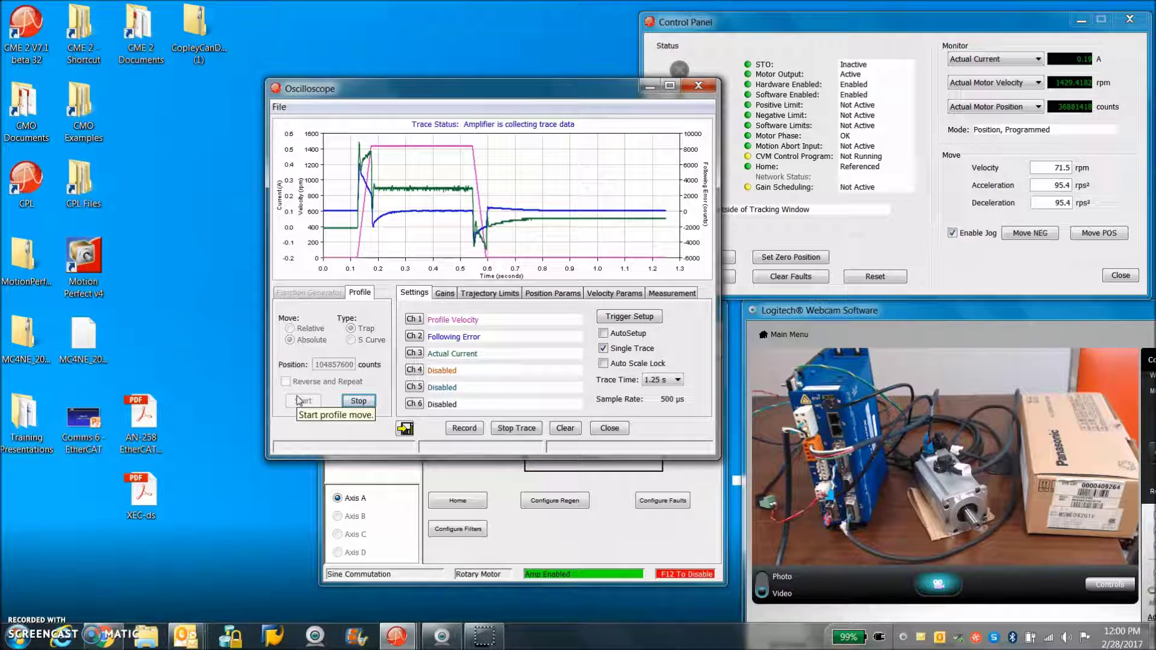
{"action": "left_click", "coordinate": [338, 366]}
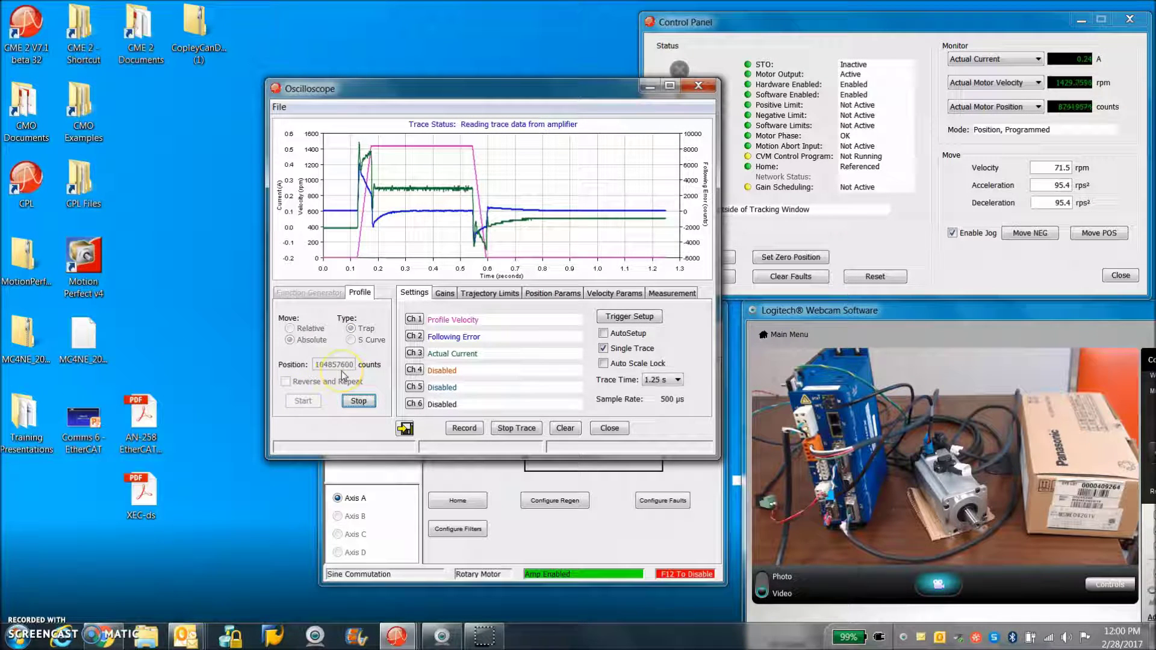
{"action": "left_click", "coordinate": [361, 360]}
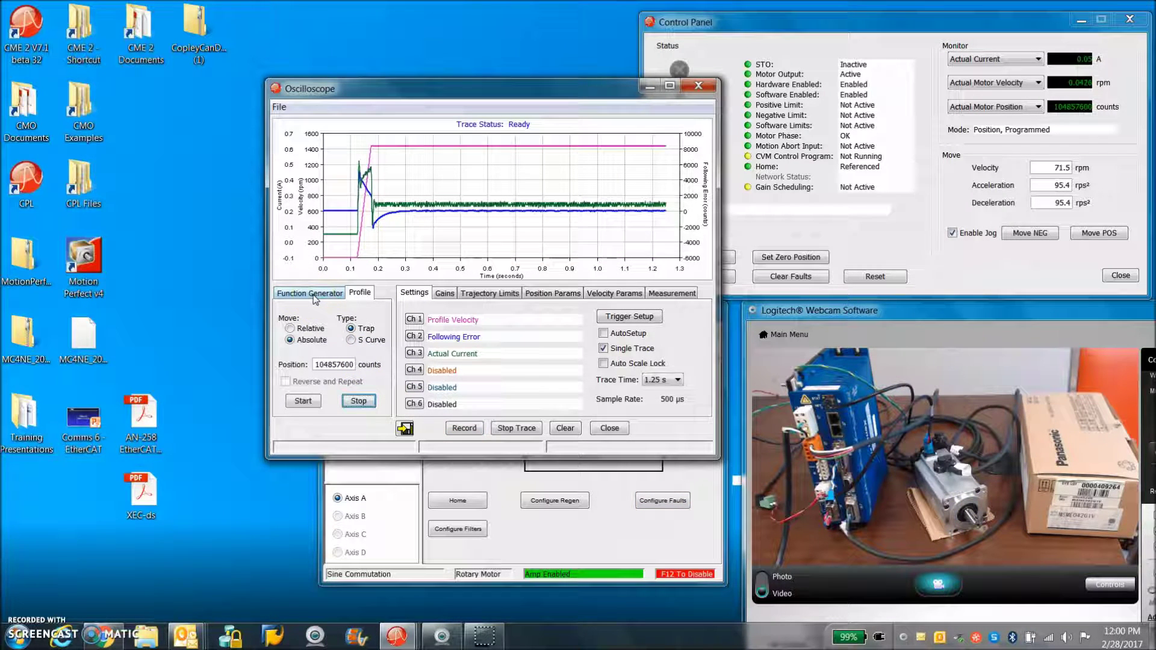
Step: Switch to a relative move, set distance 10485760 counts, run it, and show the gains
{"action": "left_click", "coordinate": [291, 329]}
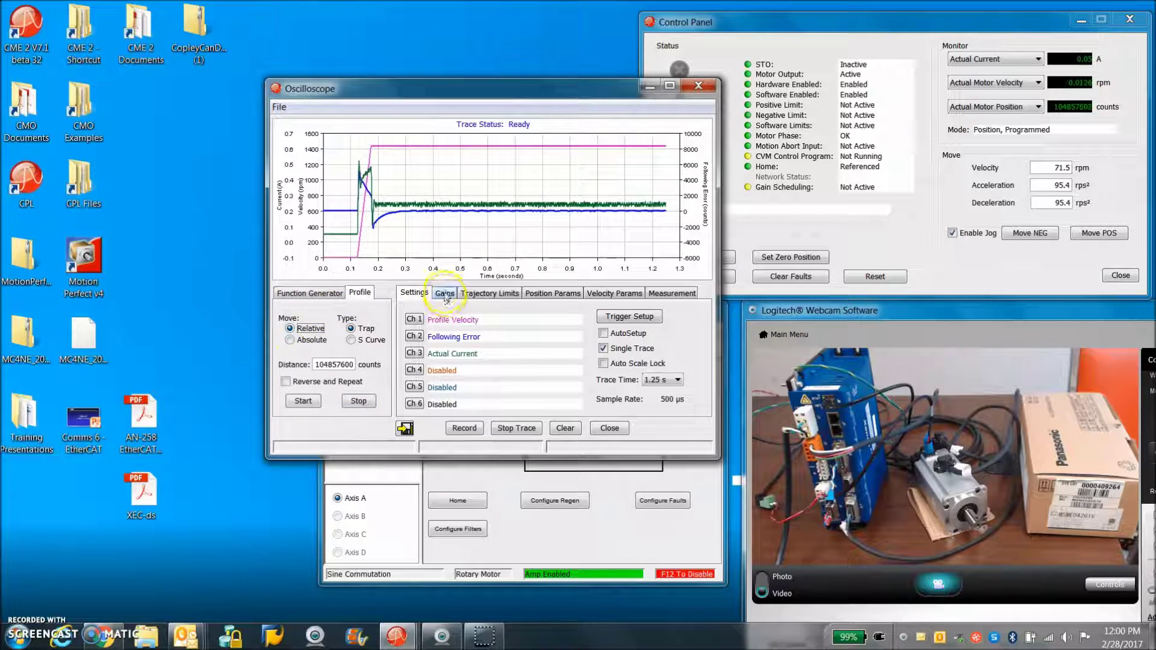
{"action": "left_click", "coordinate": [354, 363]}
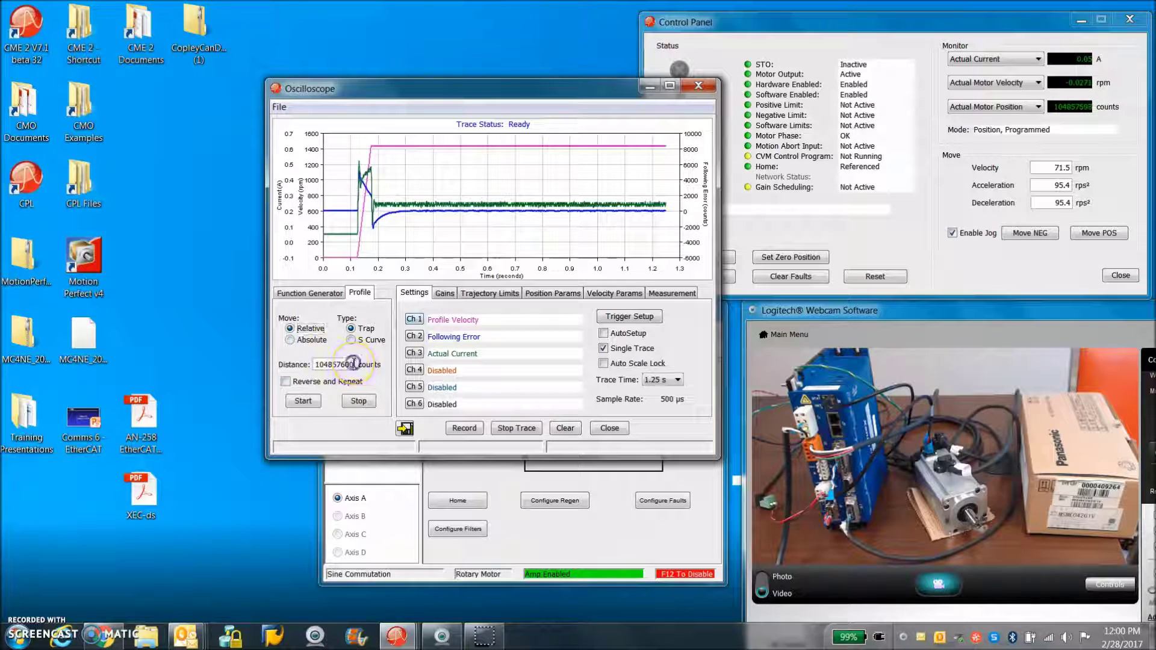
{"action": "left_click", "coordinate": [303, 401]}
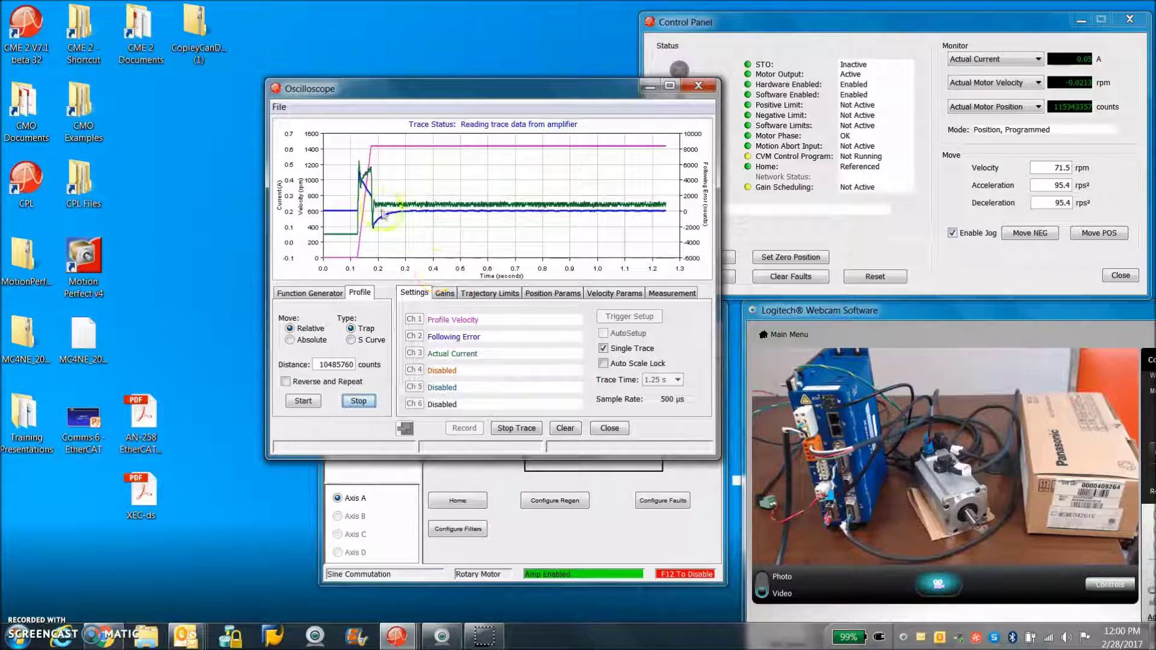
{"action": "left_click", "coordinate": [445, 294]}
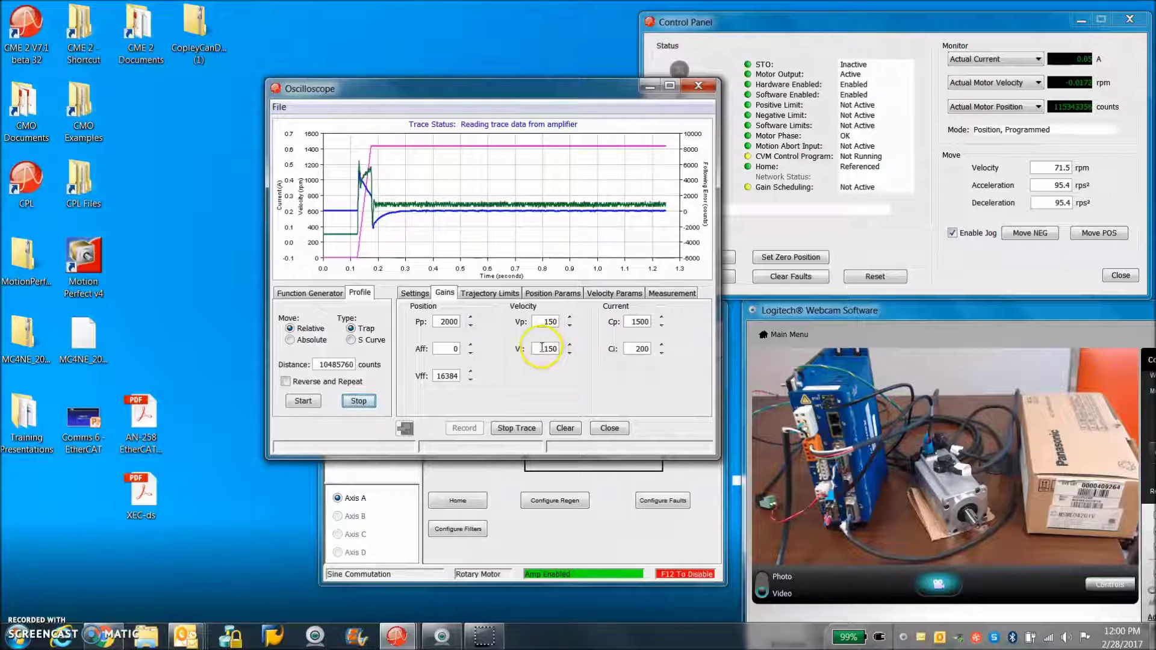
Step: Zoom into 0.56–0.80 s, set Vi to 100 and Pp to 2900, and rerun the move
{"action": "mouse_move", "coordinate": [478, 179]}
{"action": "left_mouse_down"}
{"action": "mouse_move", "coordinate": [541, 201]}
{"action": "mouse_move", "coordinate": [544, 217]}
{"action": "left_mouse_up"}
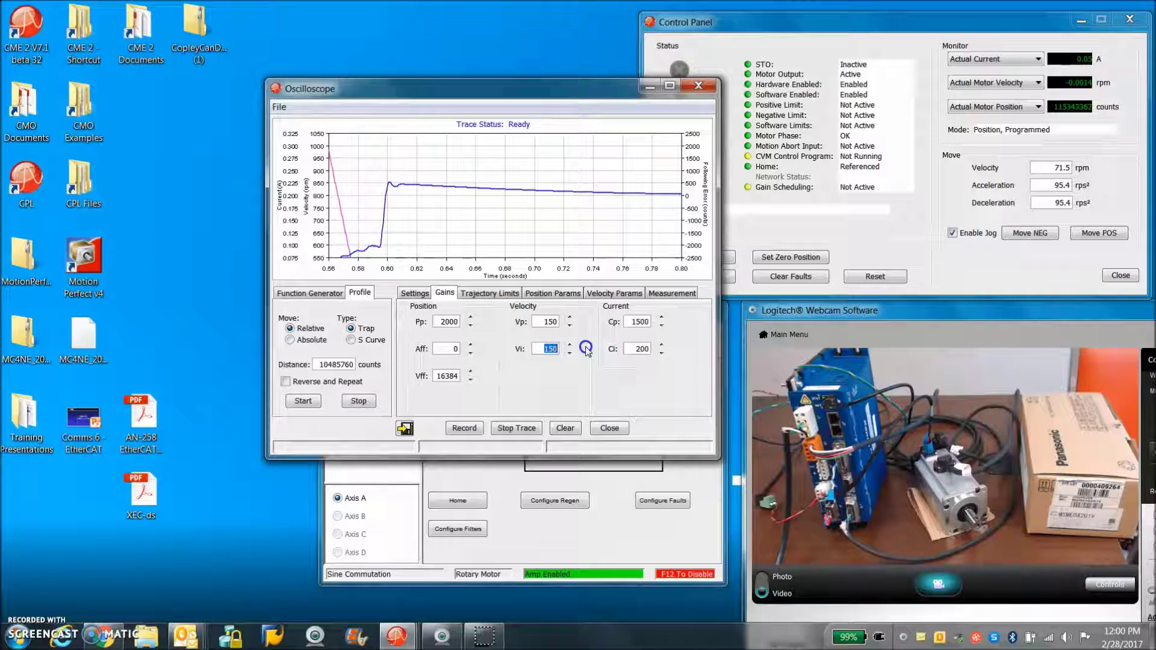
{"action": "left_click", "coordinate": [304, 401]}
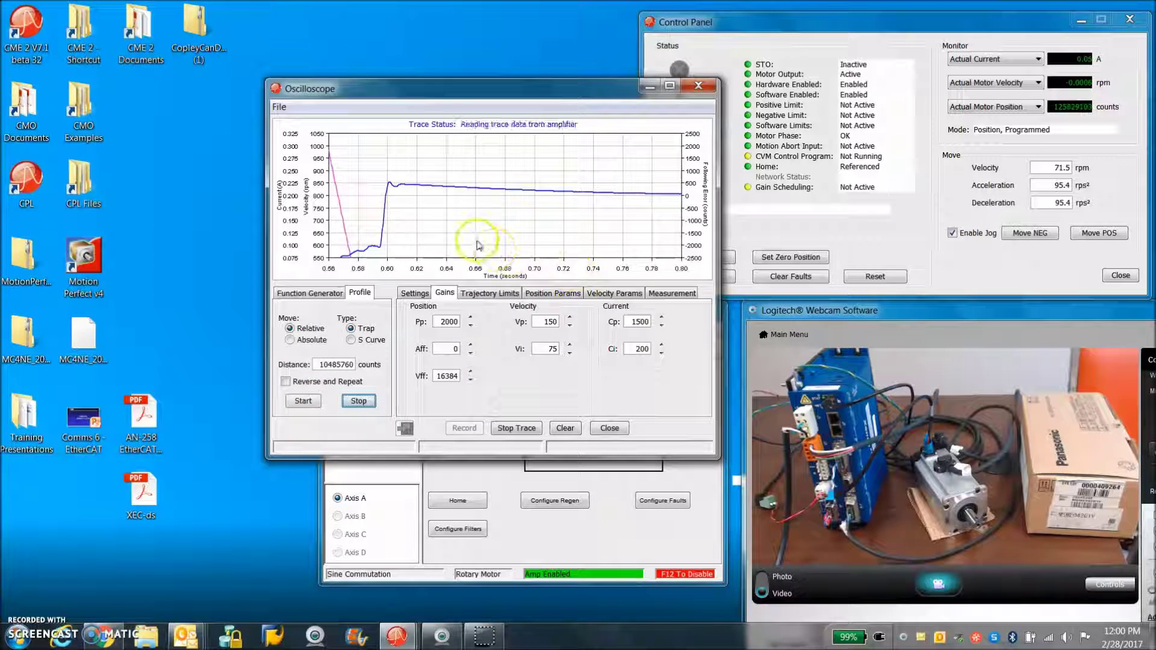
{"action": "left_click", "coordinate": [480, 283]}
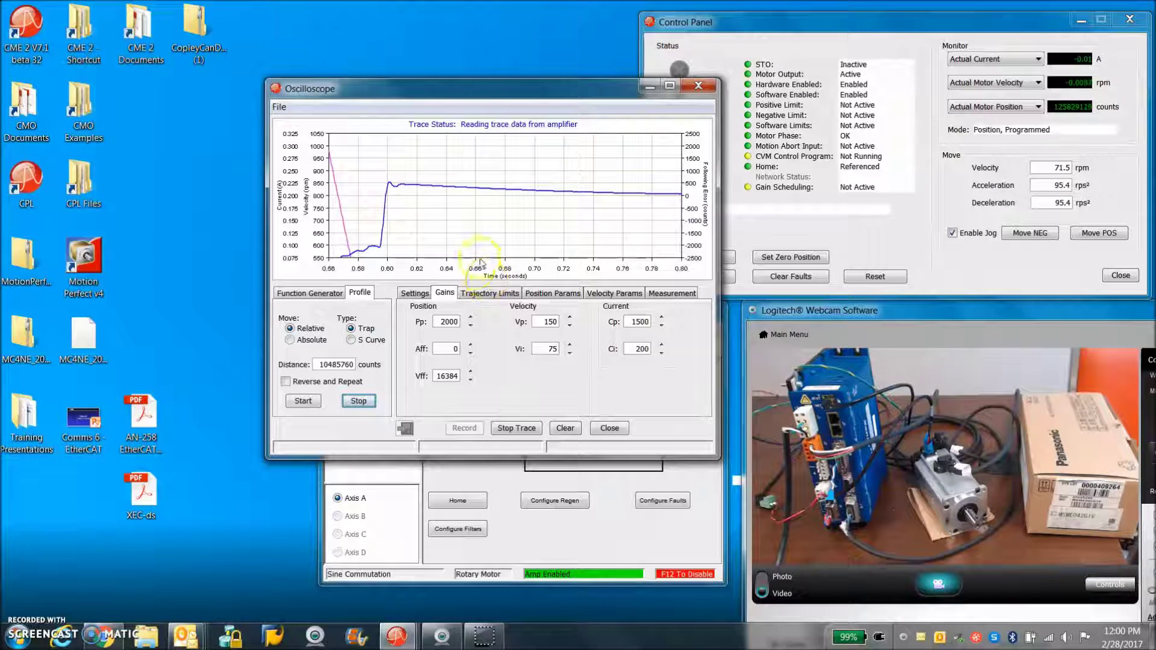
{"action": "left_click", "coordinate": [447, 321]}
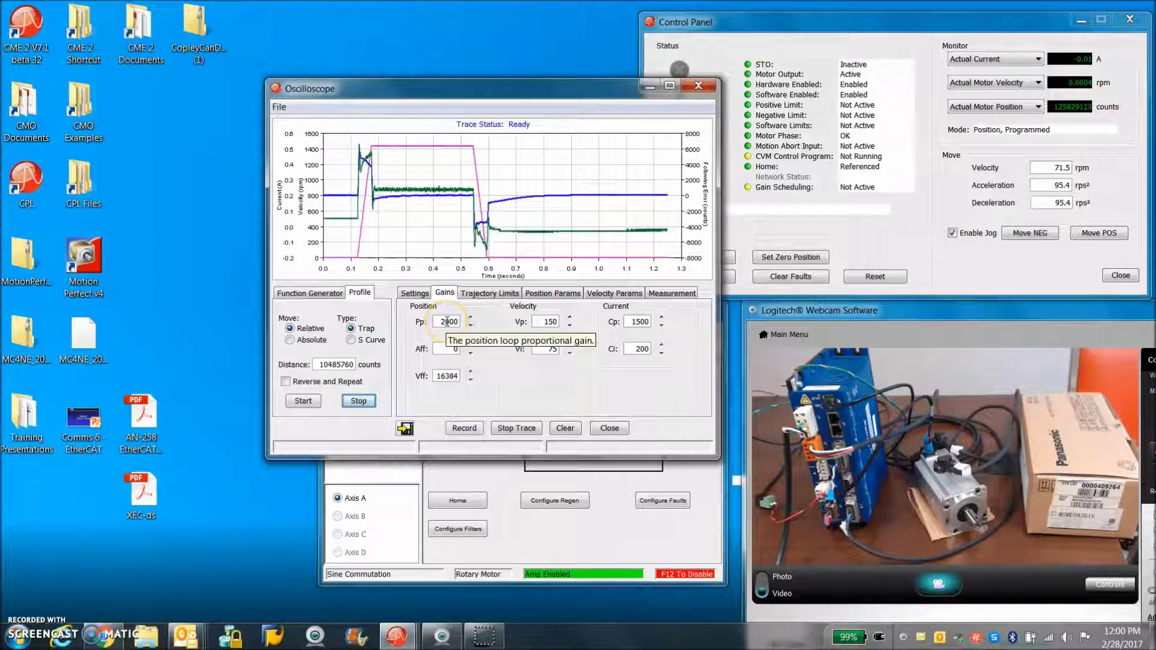
{"action": "left_click", "coordinate": [553, 350]}
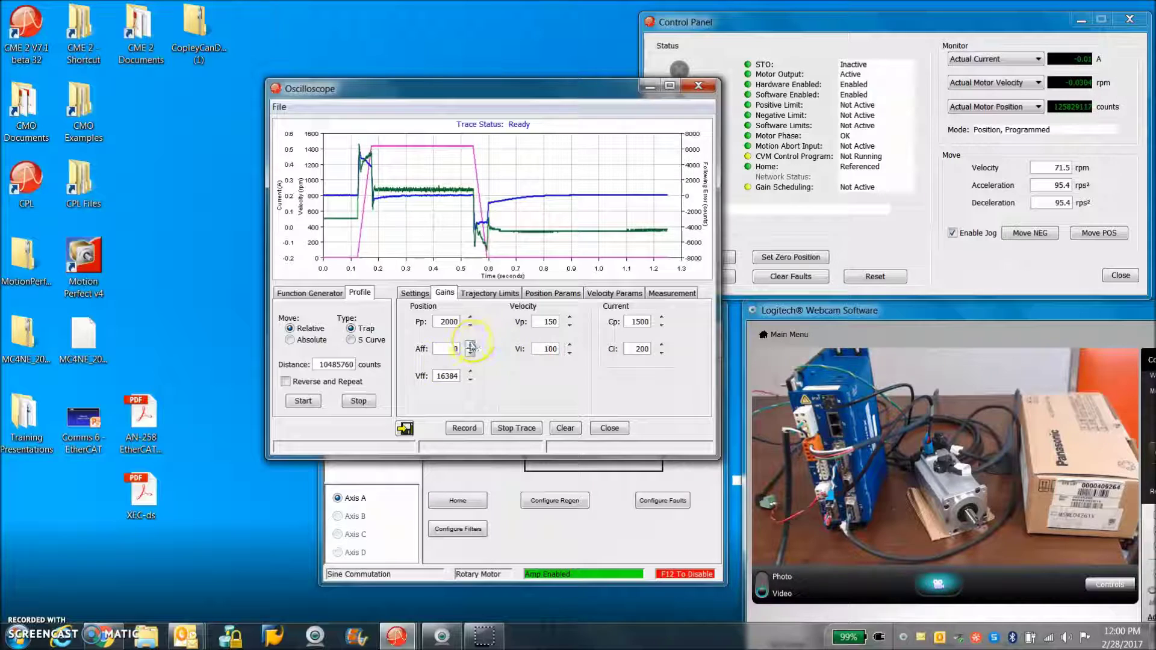
{"action": "left_click", "coordinate": [437, 375]}
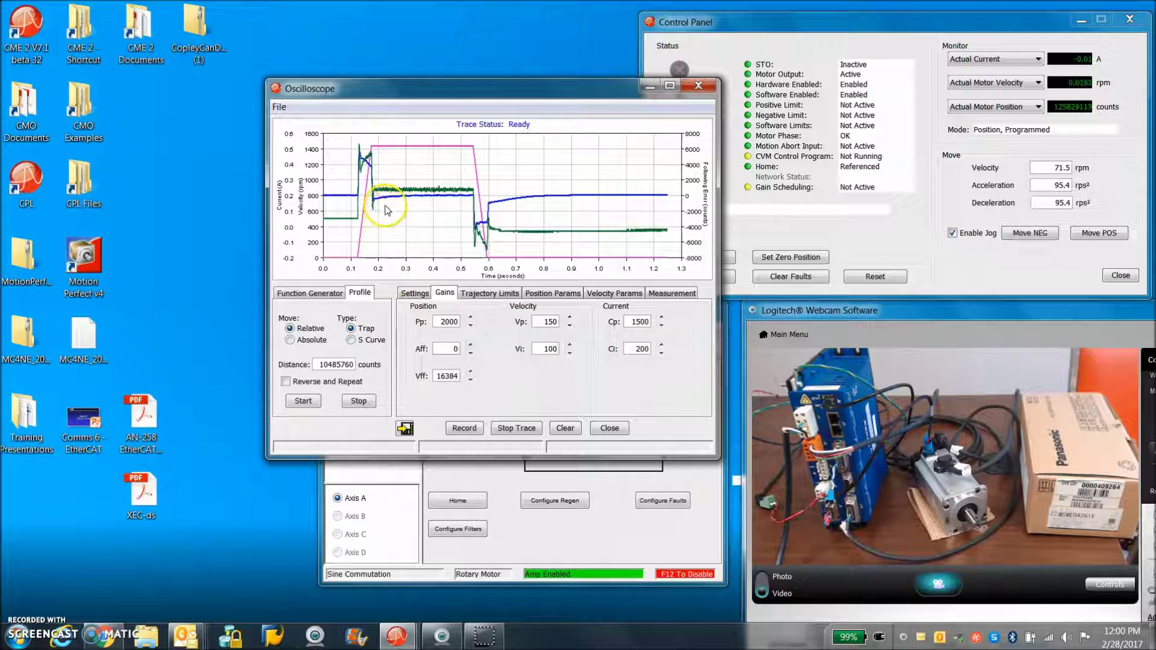
{"action": "left_click", "coordinate": [445, 320]}
{"action": "left_click", "coordinate": [304, 401]}
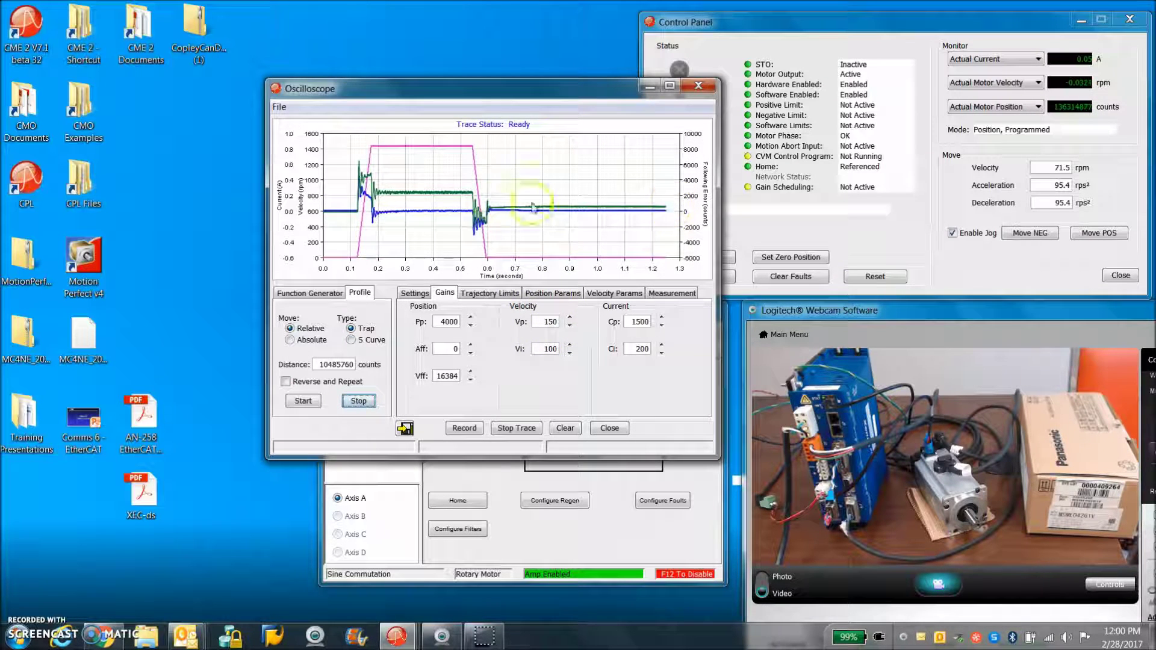
Step: Zoom into 0.55–1.0 s, change Vi to 85, and rerun the move
{"action": "left_click_drag", "start_coordinate": [474, 200], "coordinate": [597, 230]}
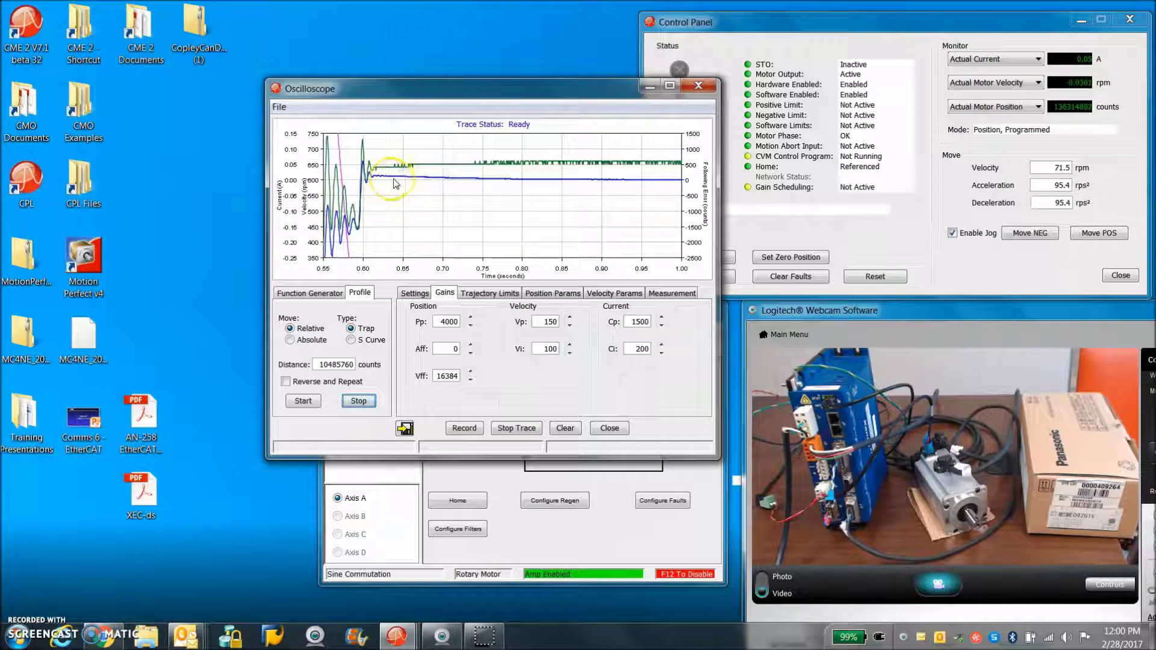
{"action": "double_click", "coordinate": [543, 348]}
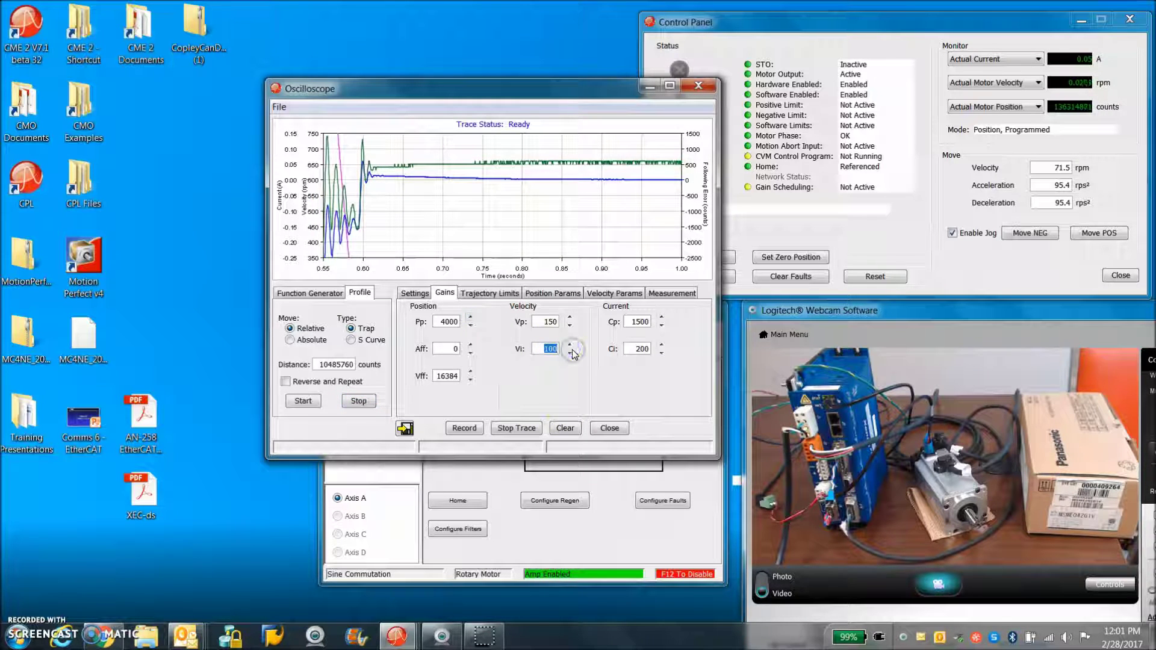
{"action": "type", "text": "5"}
{"action": "left_click", "coordinate": [304, 400]}
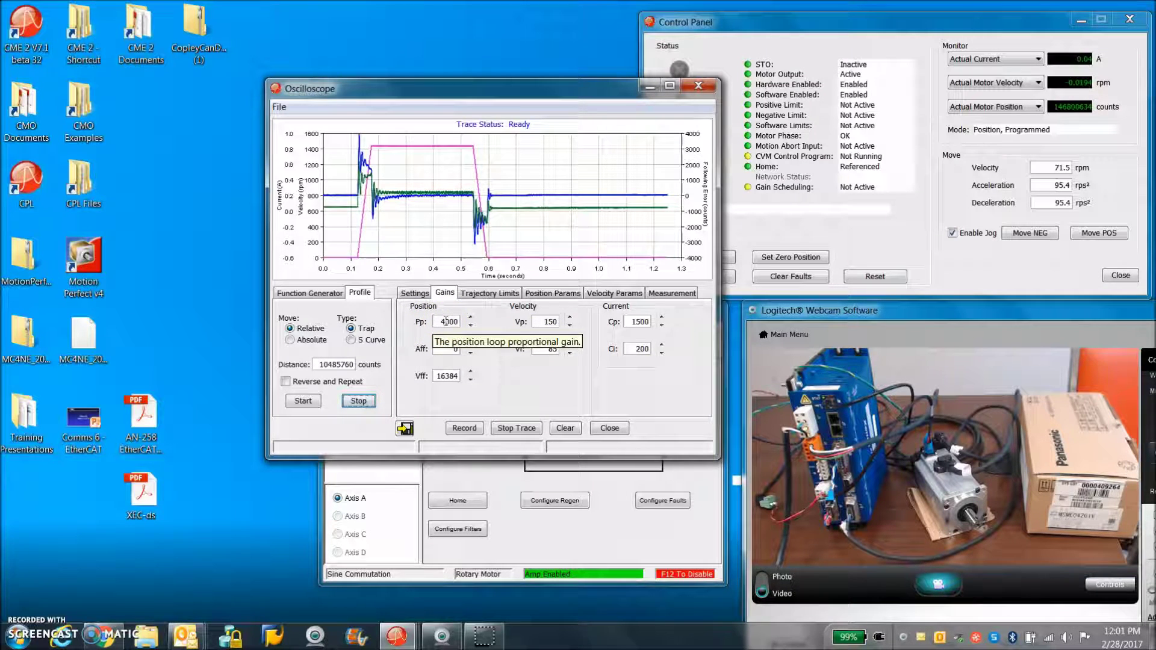
{"action": "left_click", "coordinate": [442, 321]}
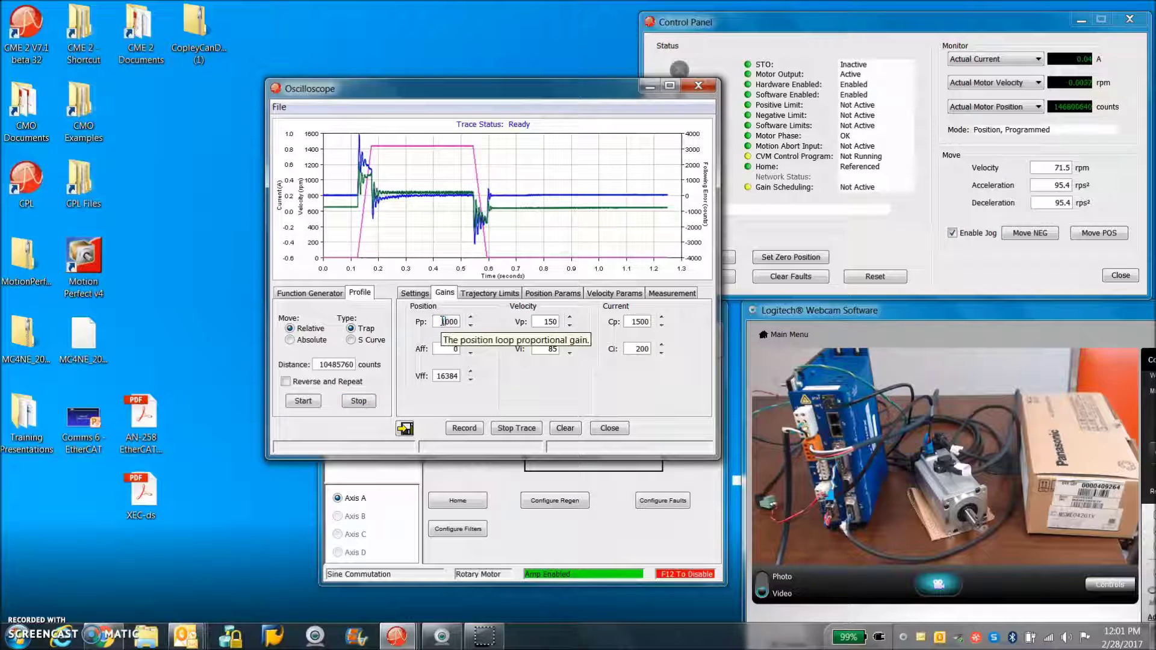
Step: Set Vi from 35 to 100, run the move, zoom in and out of the trace, and run it again
{"action": "left_click", "coordinate": [303, 401]}
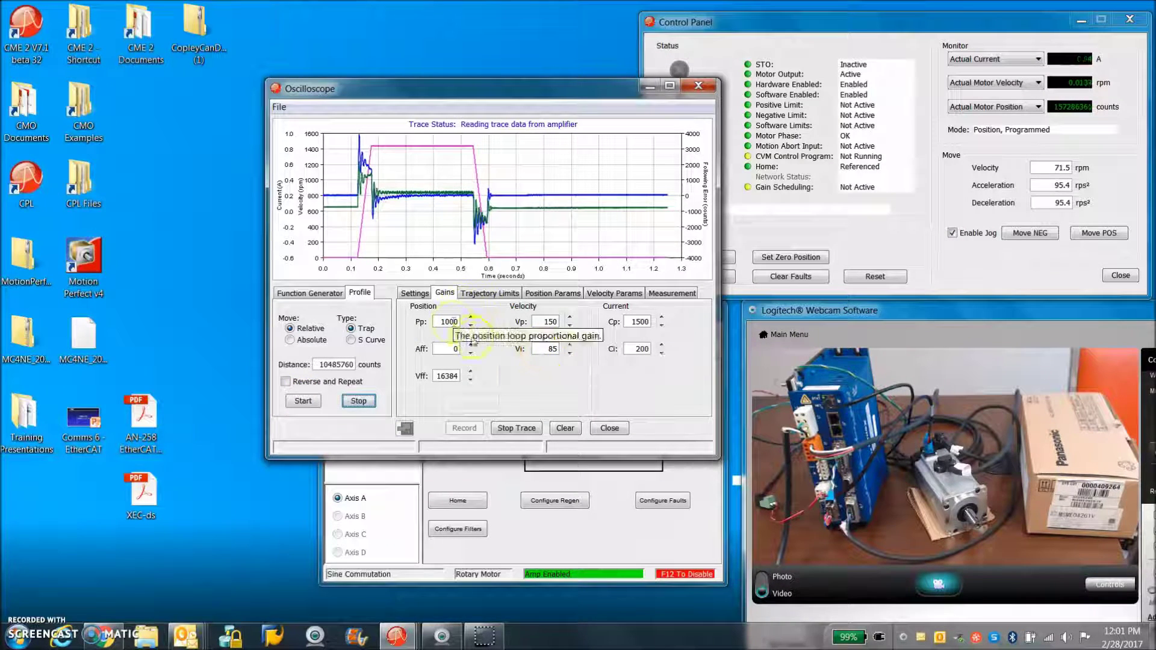
{"action": "double_click", "coordinate": [549, 347]}
{"action": "type", "text": "100"}
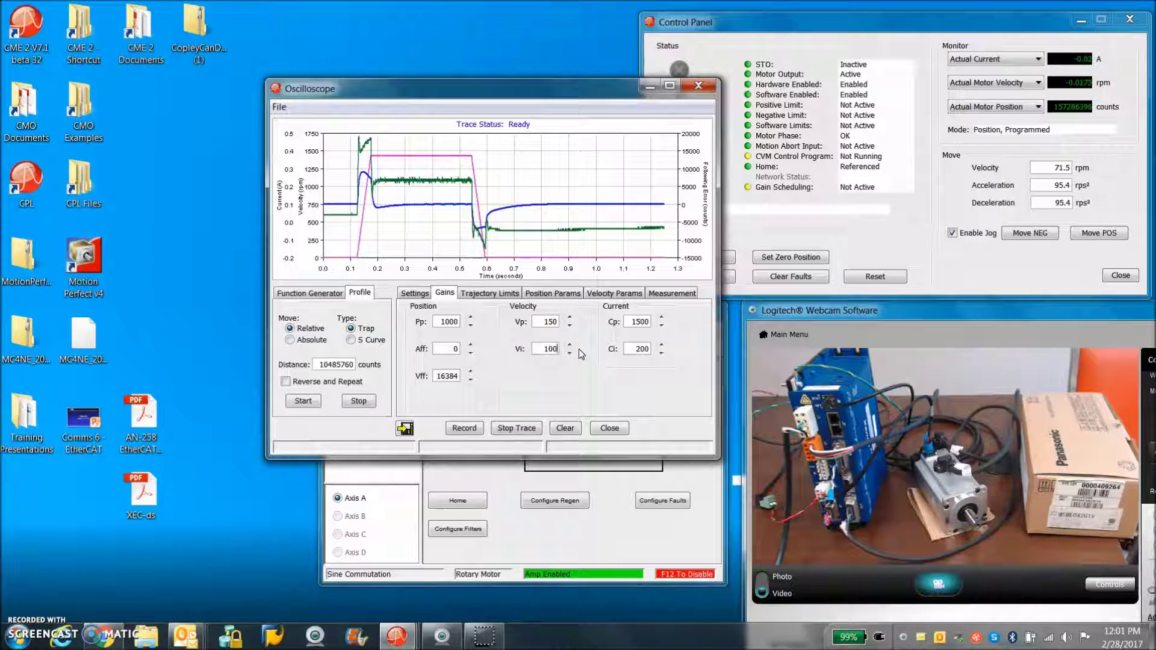
{"action": "left_click", "coordinate": [302, 400]}
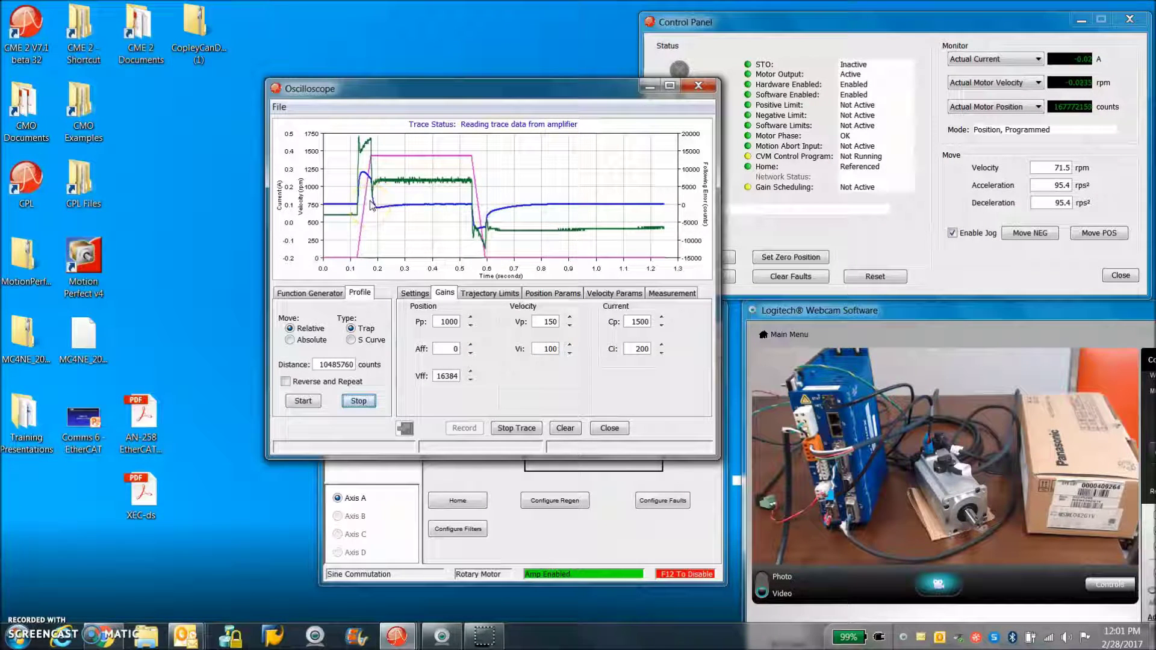
{"action": "left_click_drag", "start_coordinate": [370, 200], "coordinate": [481, 212]}
{"action": "right_click", "coordinate": [482, 214]}
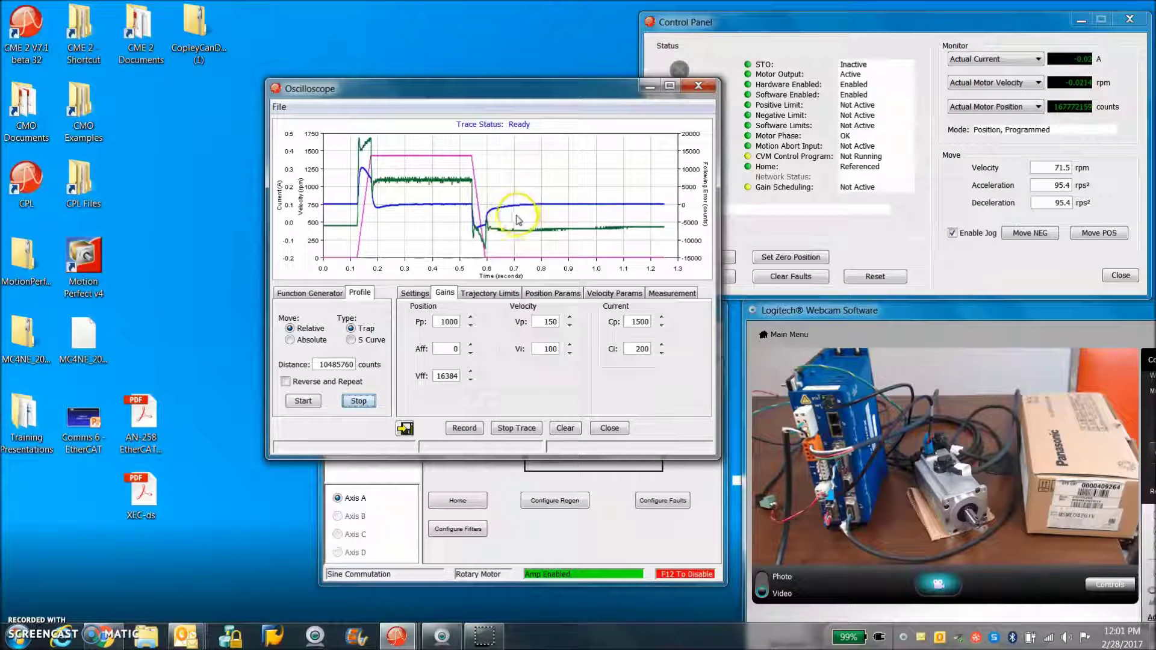
{"action": "left_click_drag", "start_coordinate": [482, 195], "coordinate": [541, 217]}
{"action": "right_click", "coordinate": [472, 198]}
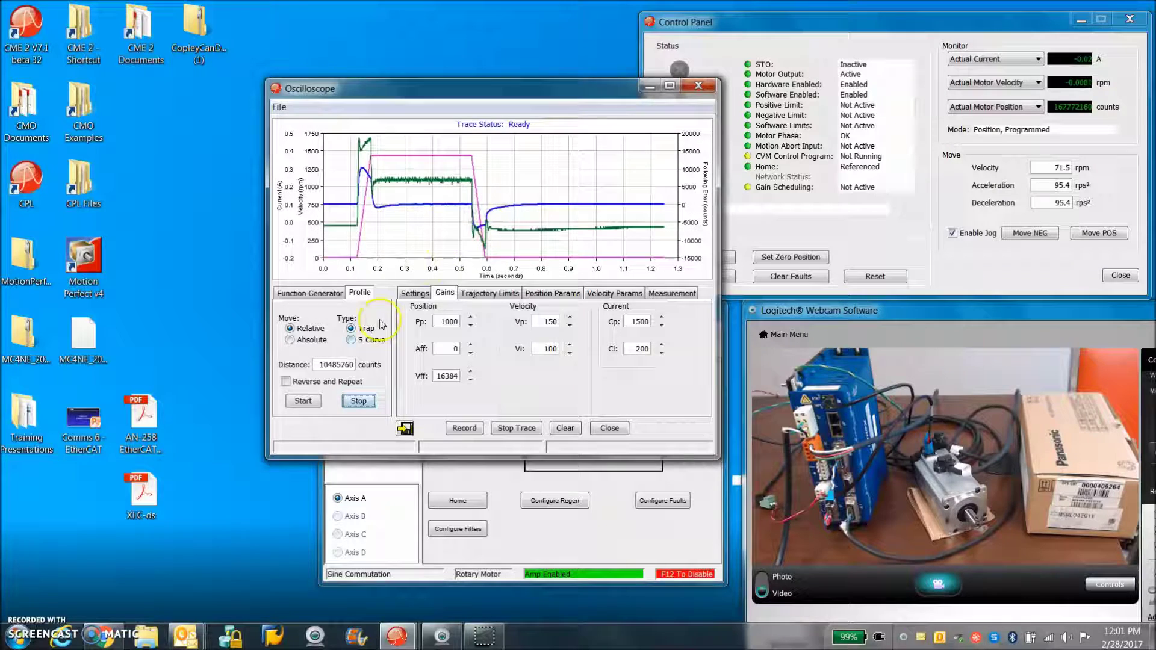
{"action": "left_click", "coordinate": [303, 401]}
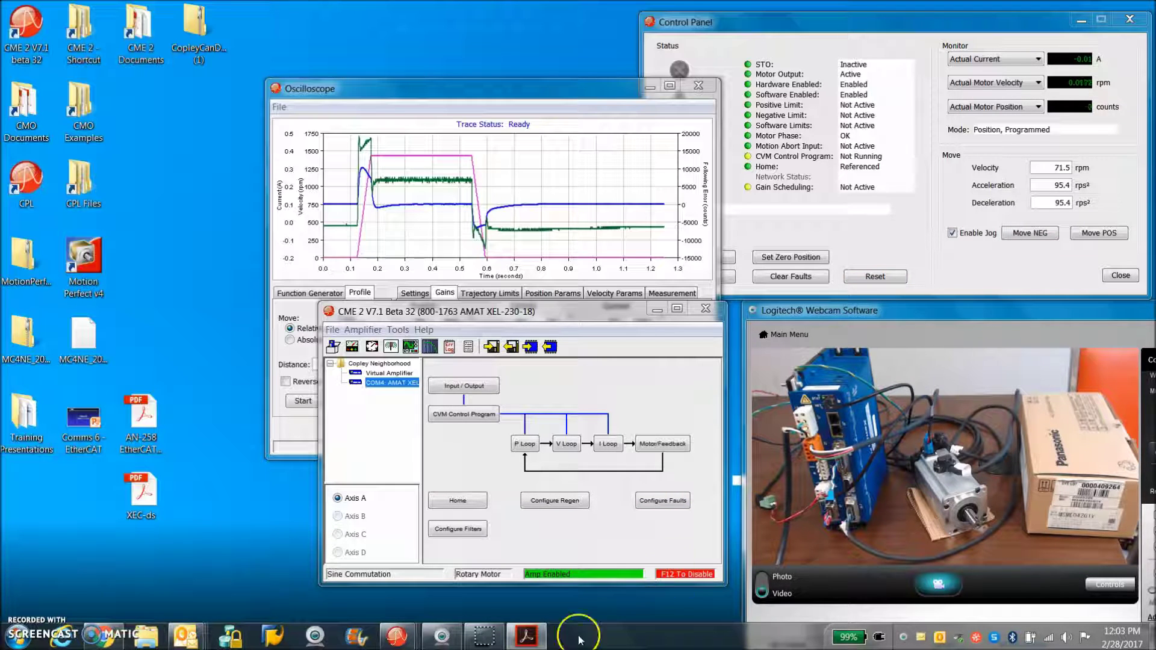
Step: In parameter_dictionary.pdf, highlight the divide-by-2 encoder output scaling option, then minimize Acrobat
{"action": "left_click", "coordinate": [599, 610]}
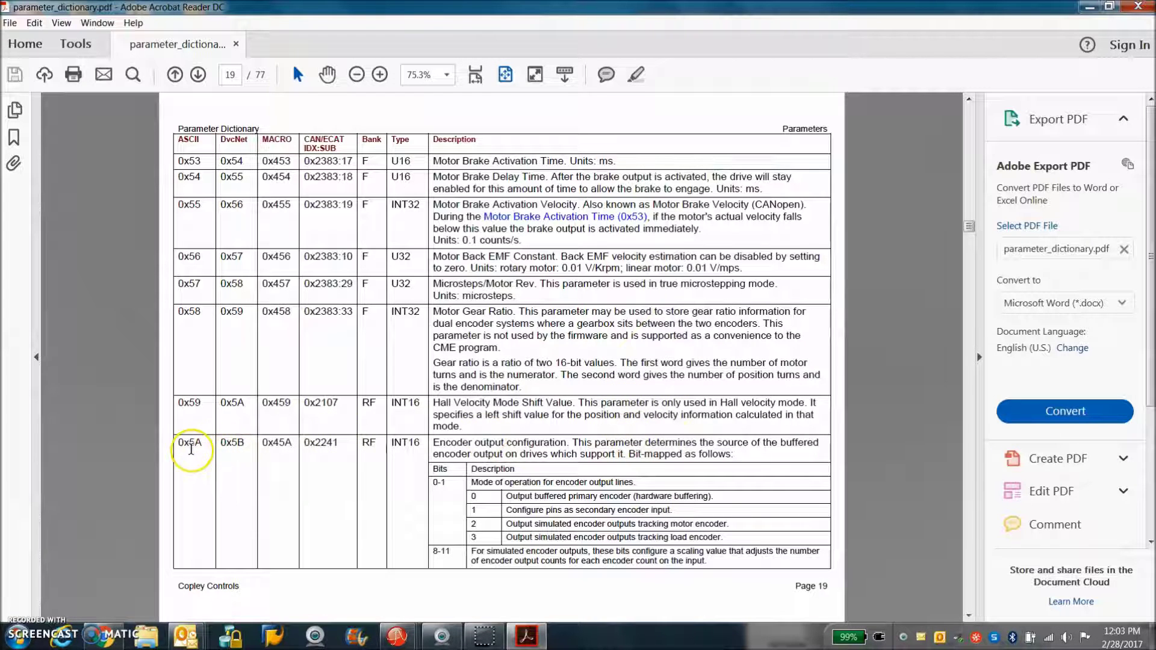
{"action": "scroll", "coordinate": [205, 447], "scroll_direction": "down", "scroll_amount": 1}
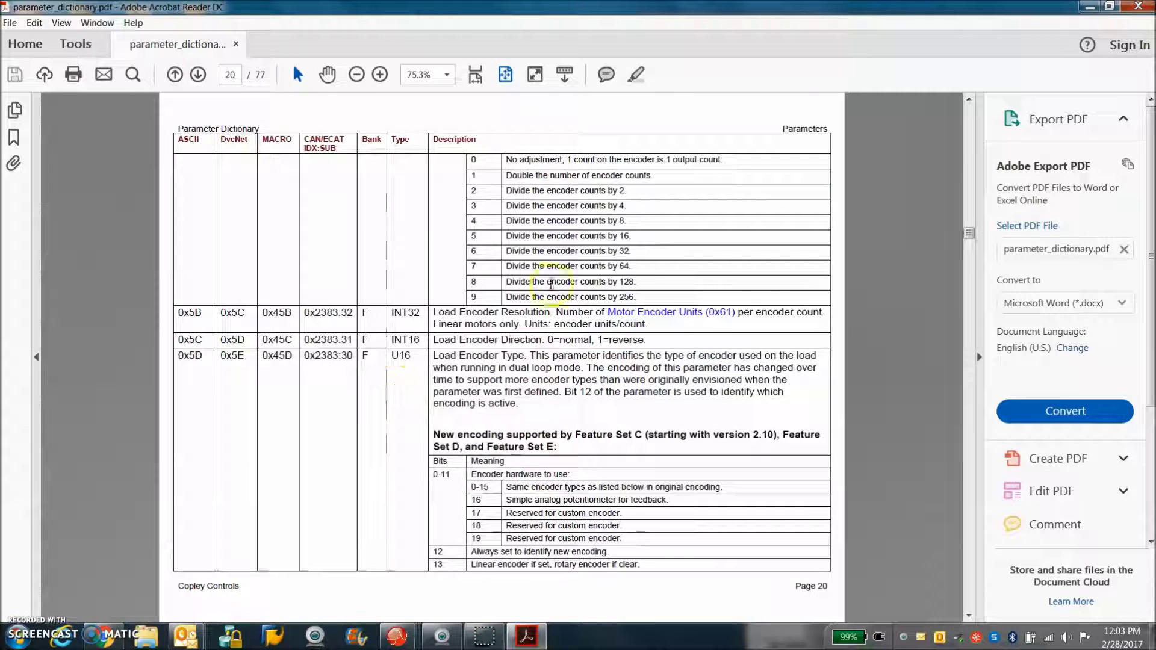
{"action": "left_click_drag", "start_coordinate": [578, 190], "coordinate": [627, 190]}
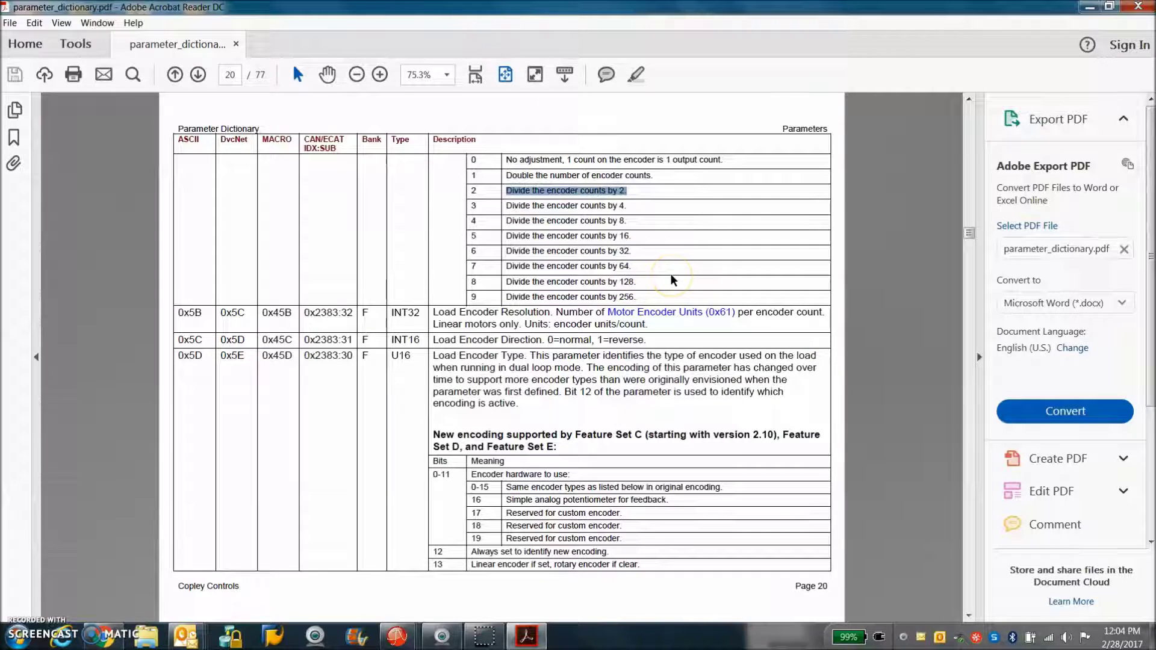
{"action": "left_click", "coordinate": [1088, 7]}
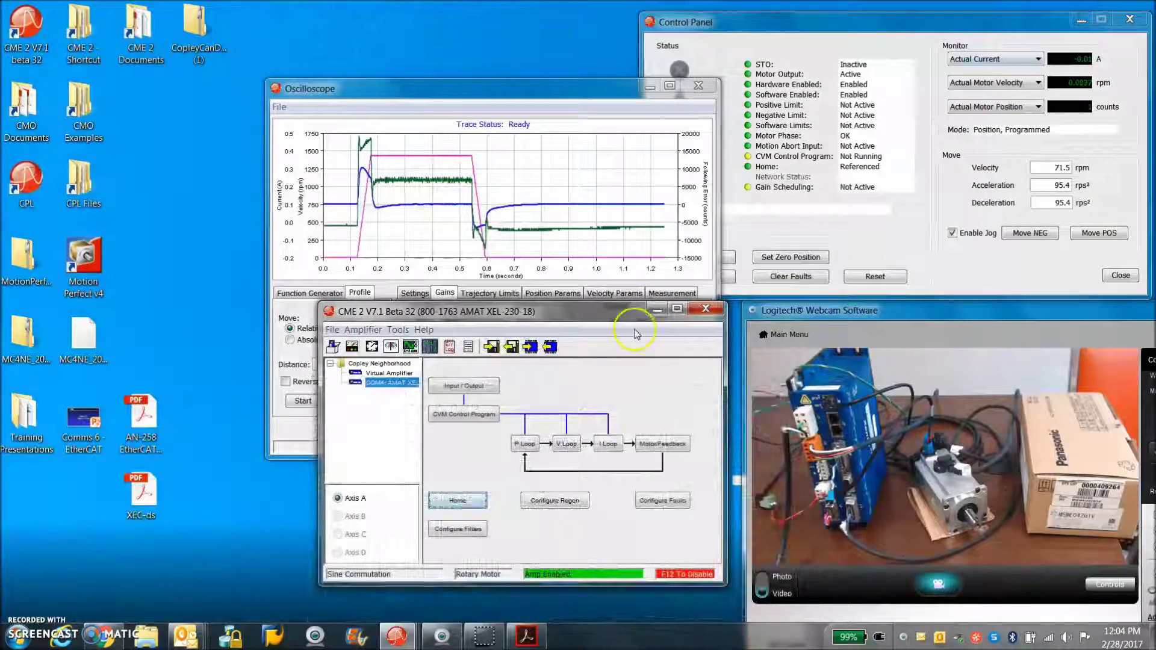
{"action": "key", "text": "alt+Tab"}
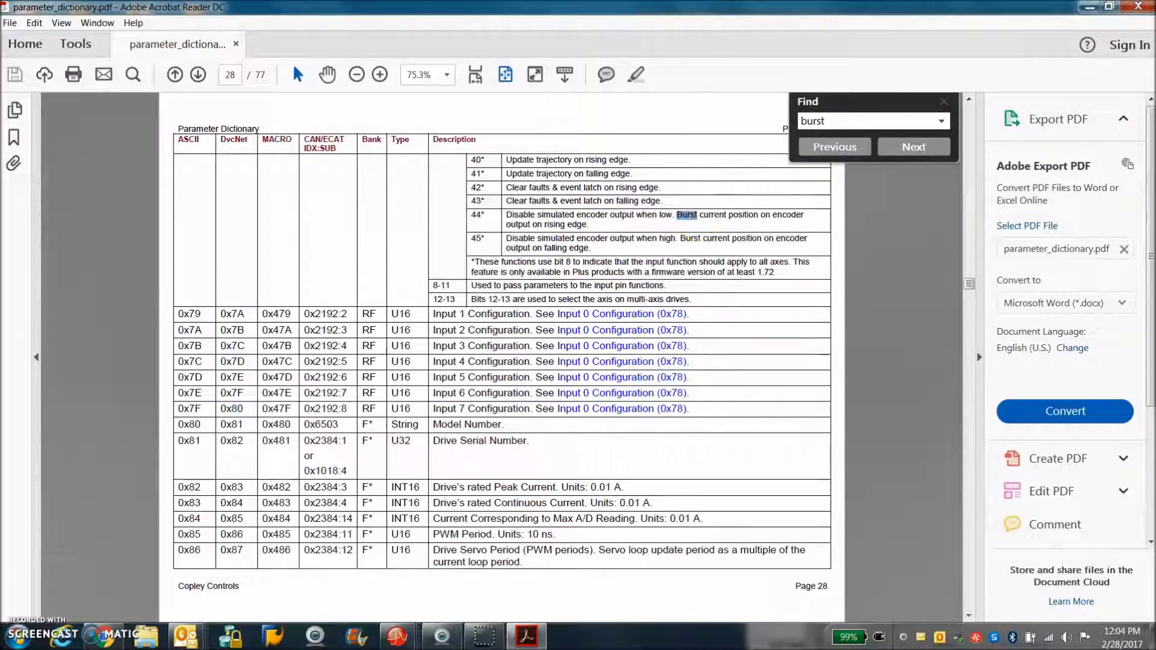
{"action": "left_click", "coordinate": [1089, 7]}
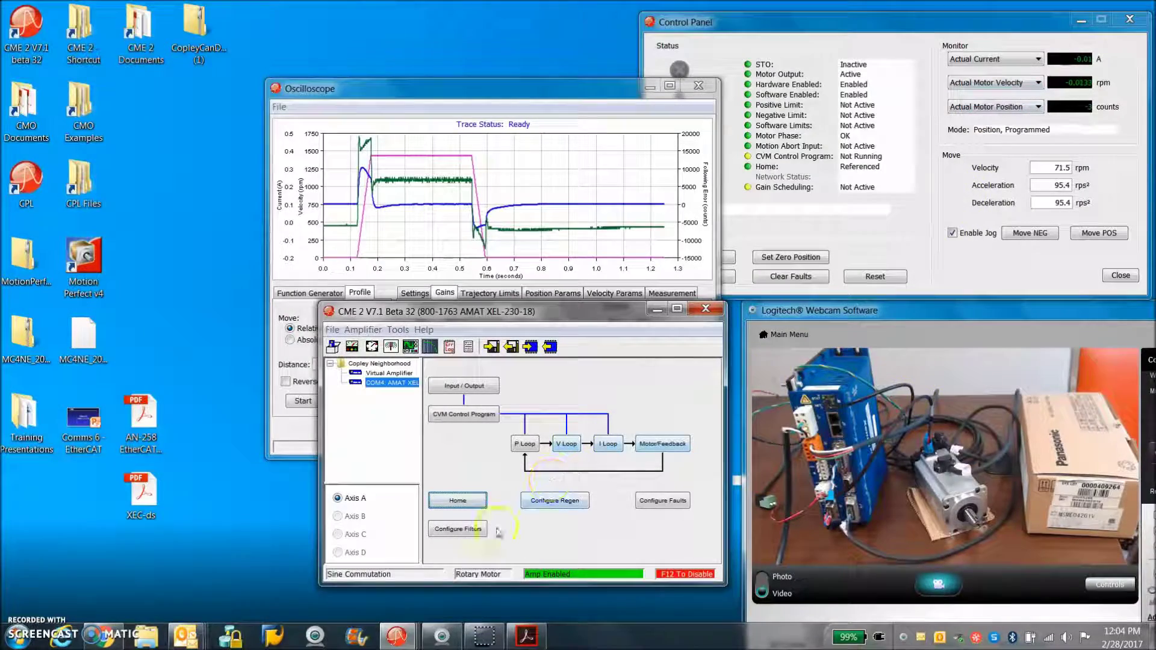
Step: Home the motor using the Next Index method and acknowledge the Homing Complete message
{"action": "left_click", "coordinate": [456, 501]}
{"action": "left_click", "coordinate": [385, 577]}
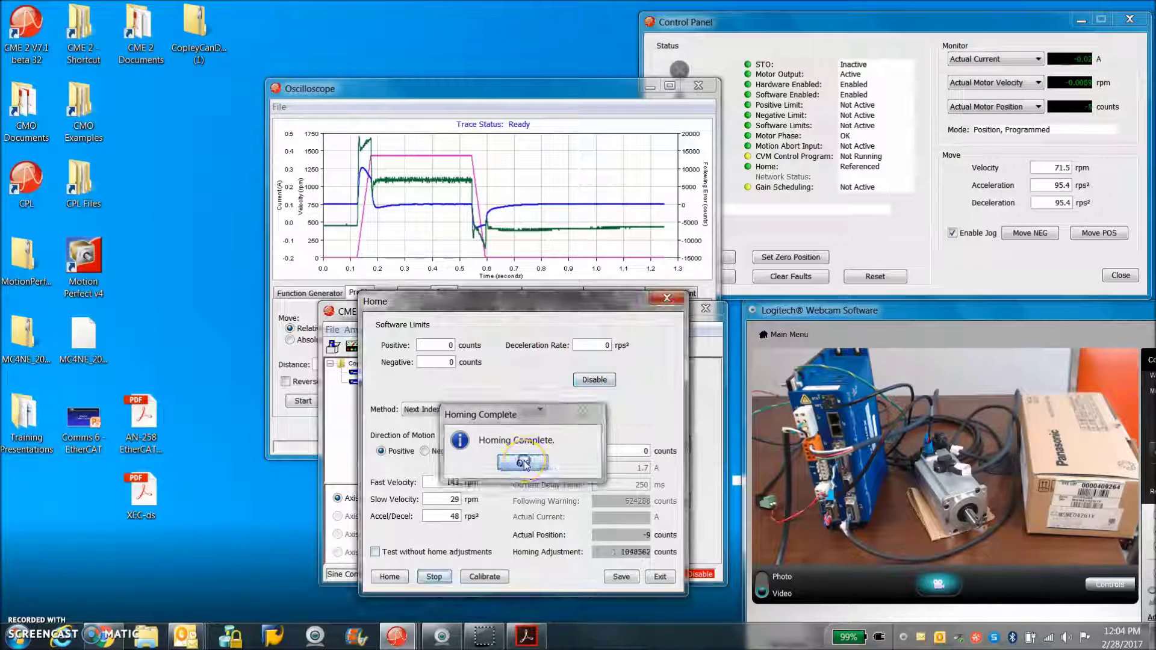
{"action": "left_click", "coordinate": [522, 463]}
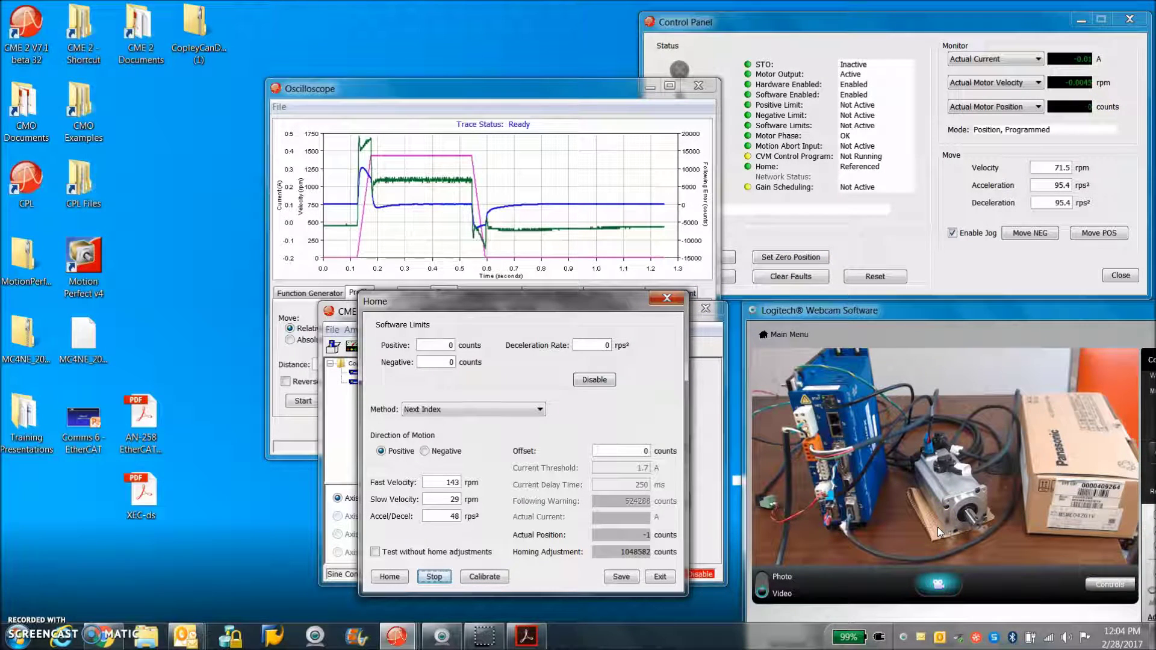
{"action": "left_click", "coordinate": [533, 404]}
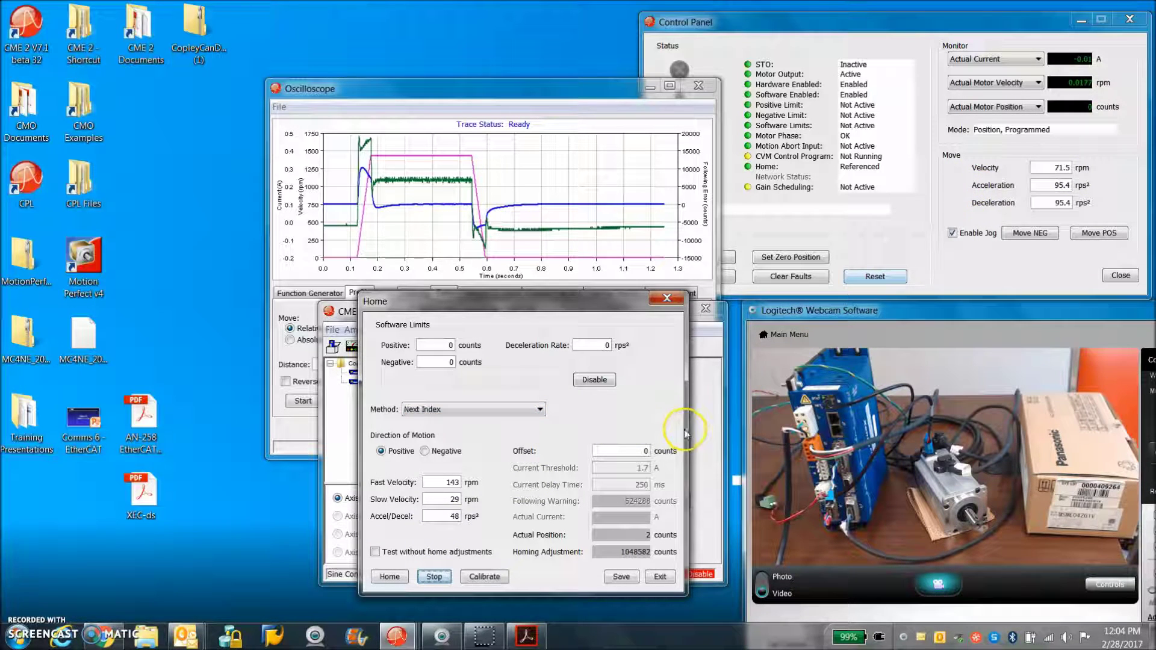
Step: Step through the remaining 'burst' matches in the parameter dictionary and dismiss the no-more-matches notice
{"action": "left_click", "coordinate": [538, 640]}
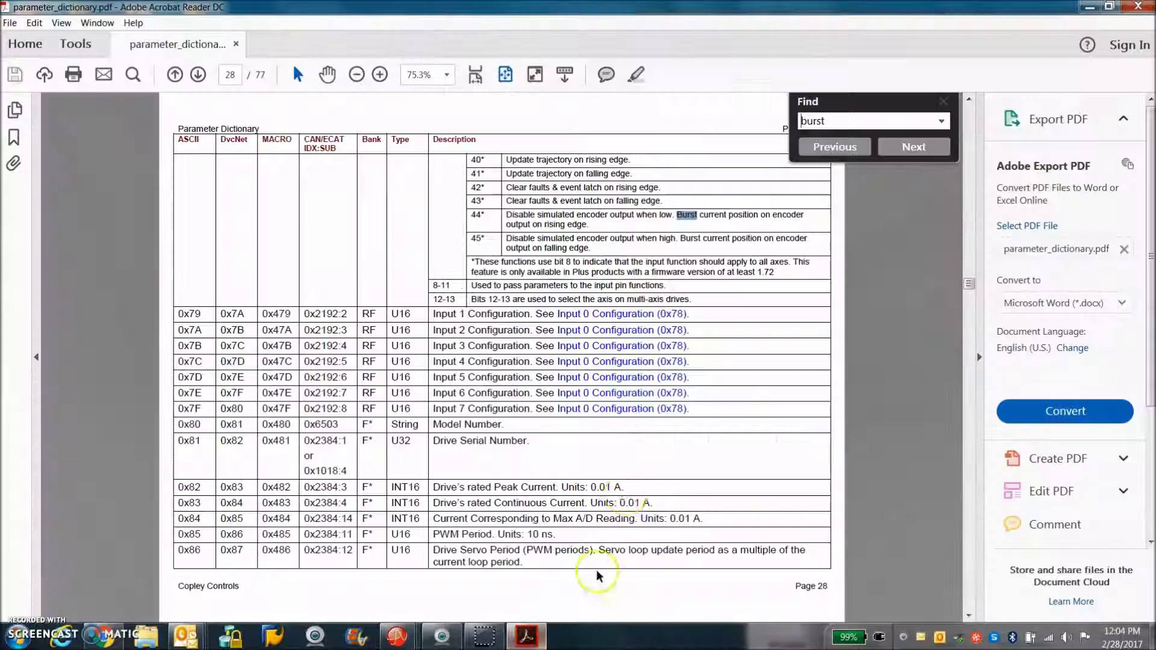
{"action": "left_click", "coordinate": [925, 155]}
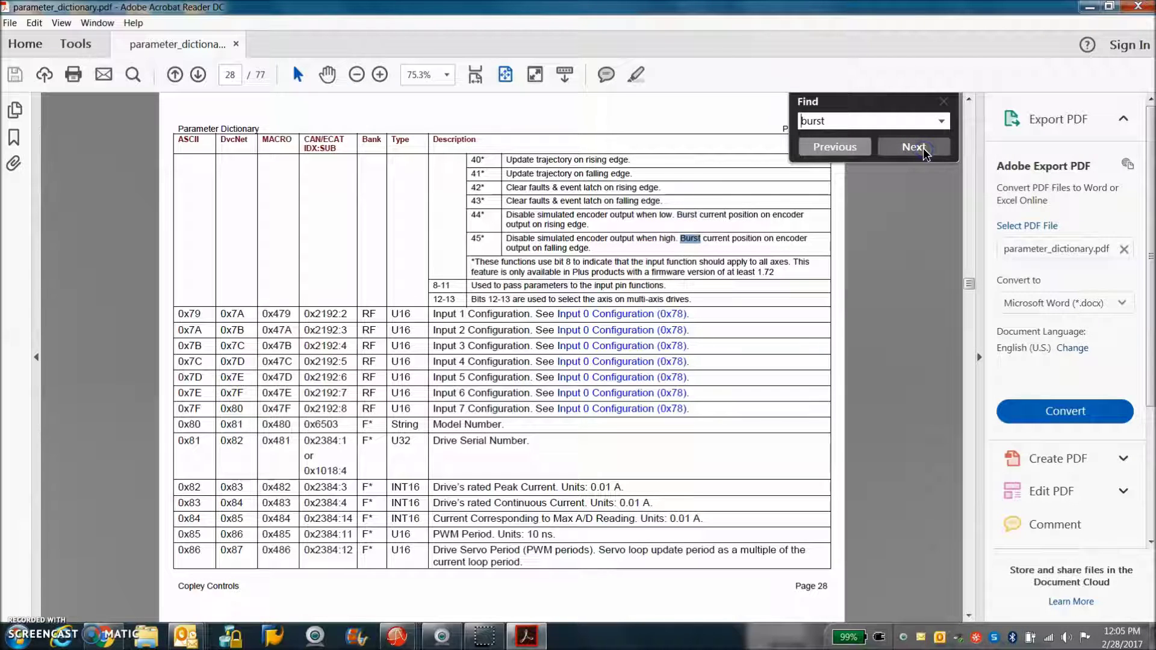
{"action": "left_click", "coordinate": [925, 155]}
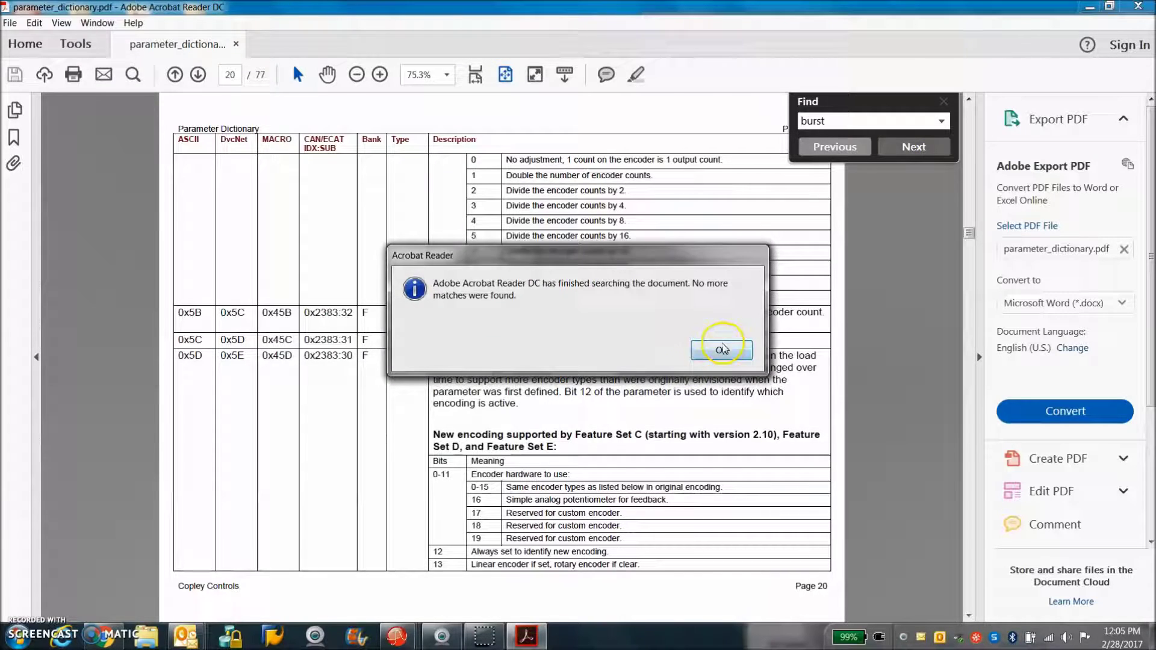
{"action": "left_click", "coordinate": [724, 350]}
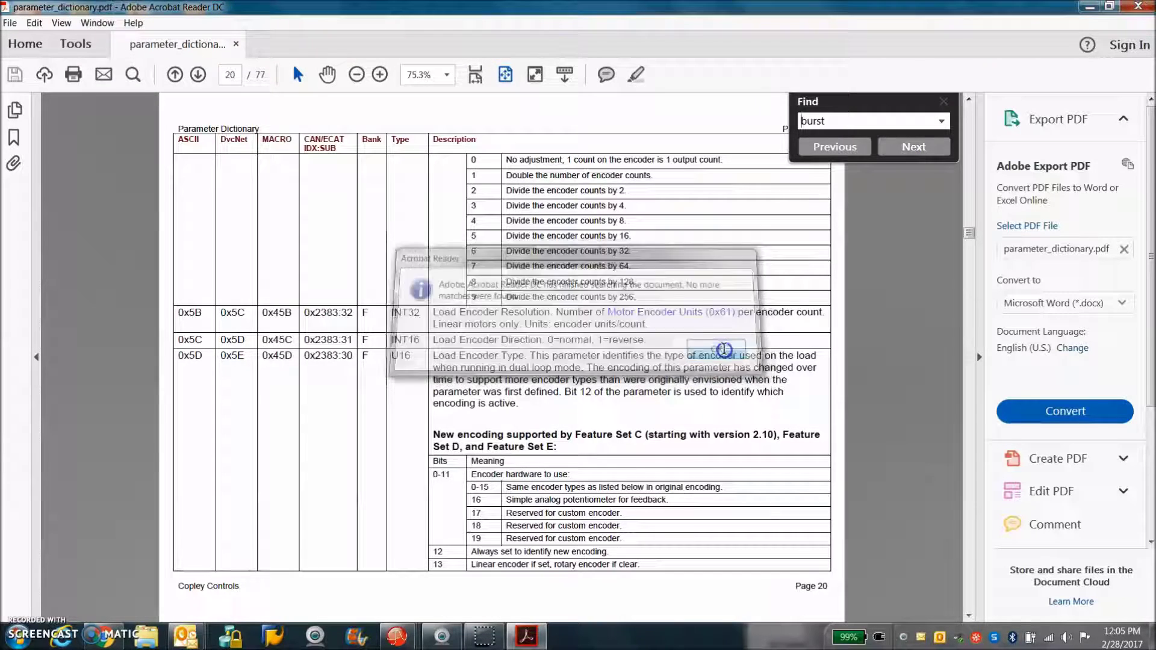
Step: Jog the motor forward to about 706310 counts, then reset the drive and answer the save prompt
{"action": "left_click", "coordinate": [1088, 6]}
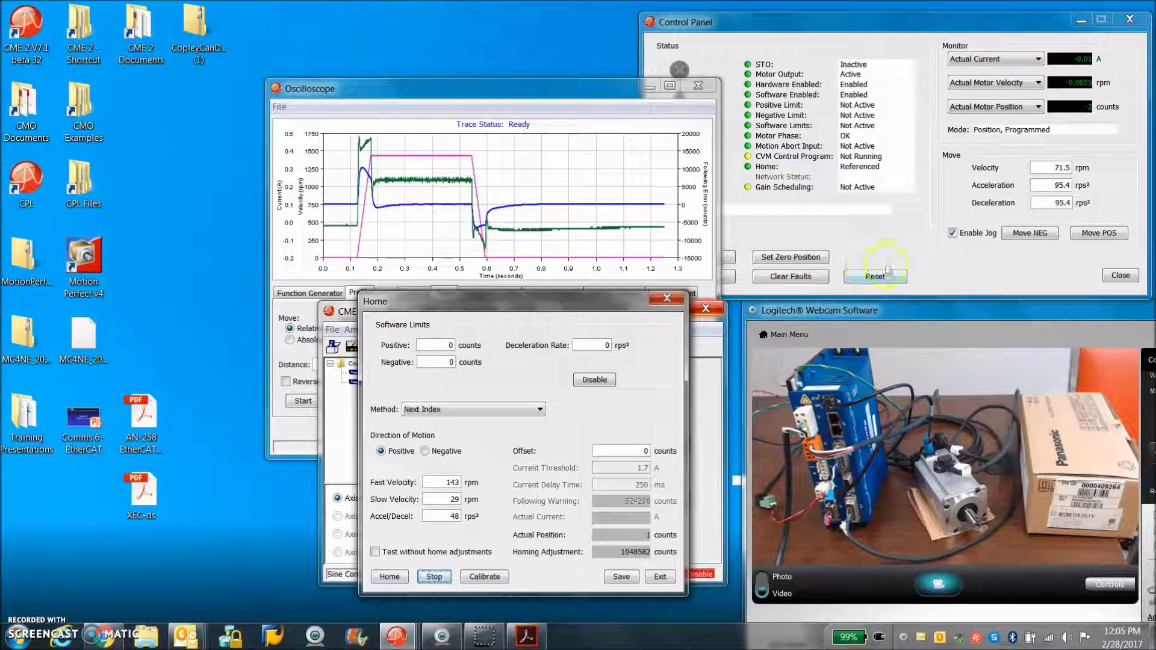
{"action": "left_click", "coordinate": [1089, 234]}
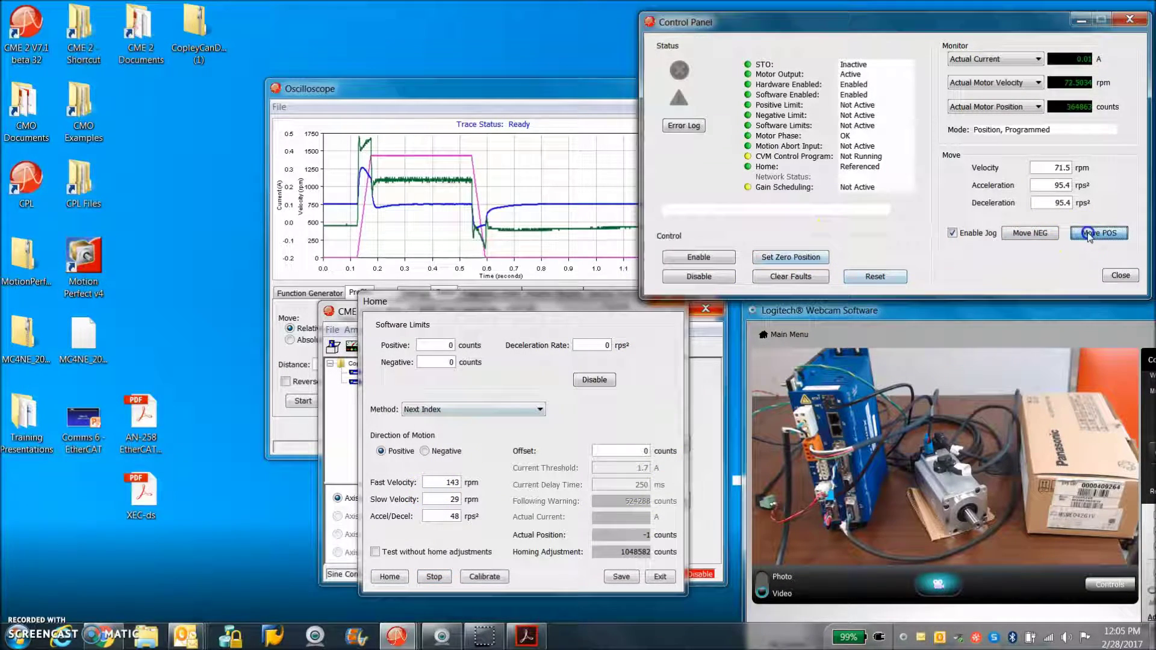
{"action": "left_click", "coordinate": [874, 278]}
{"action": "left_click", "coordinate": [895, 180]}
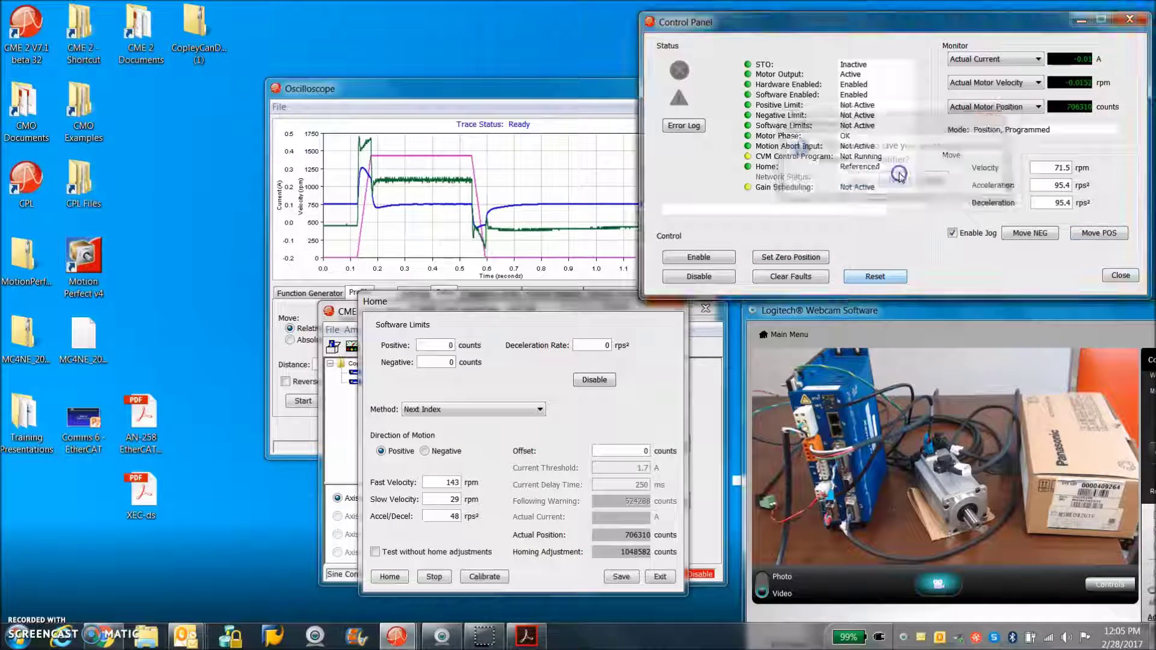
{"action": "left_click", "coordinate": [885, 288]}
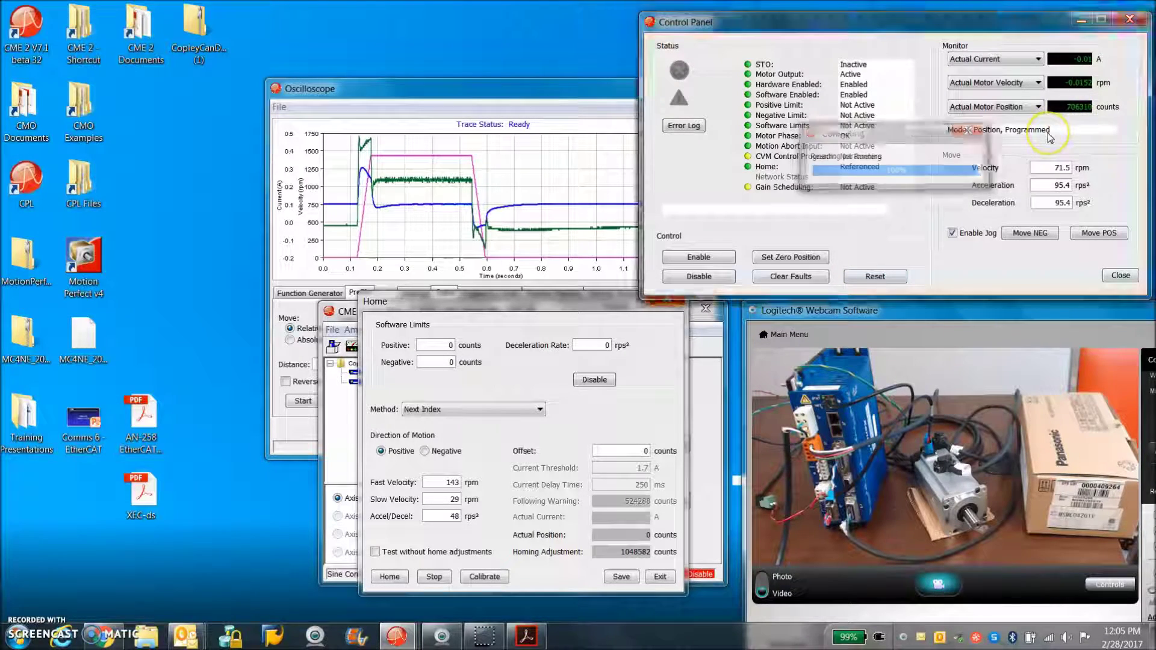
{"action": "left_click", "coordinate": [885, 21]}
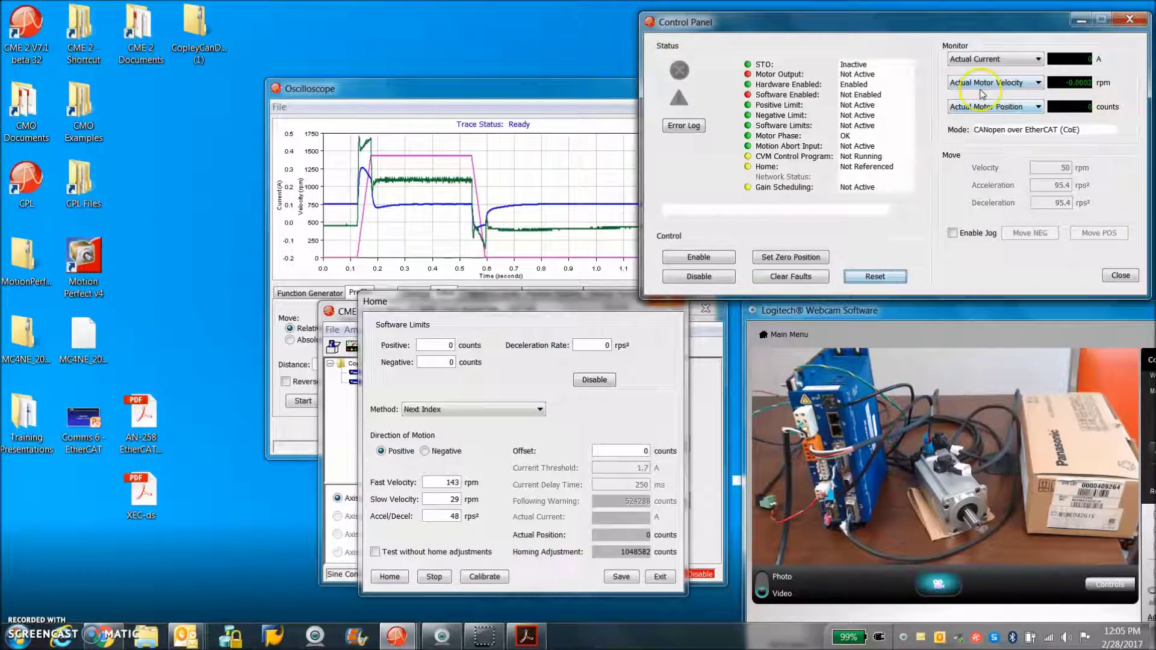